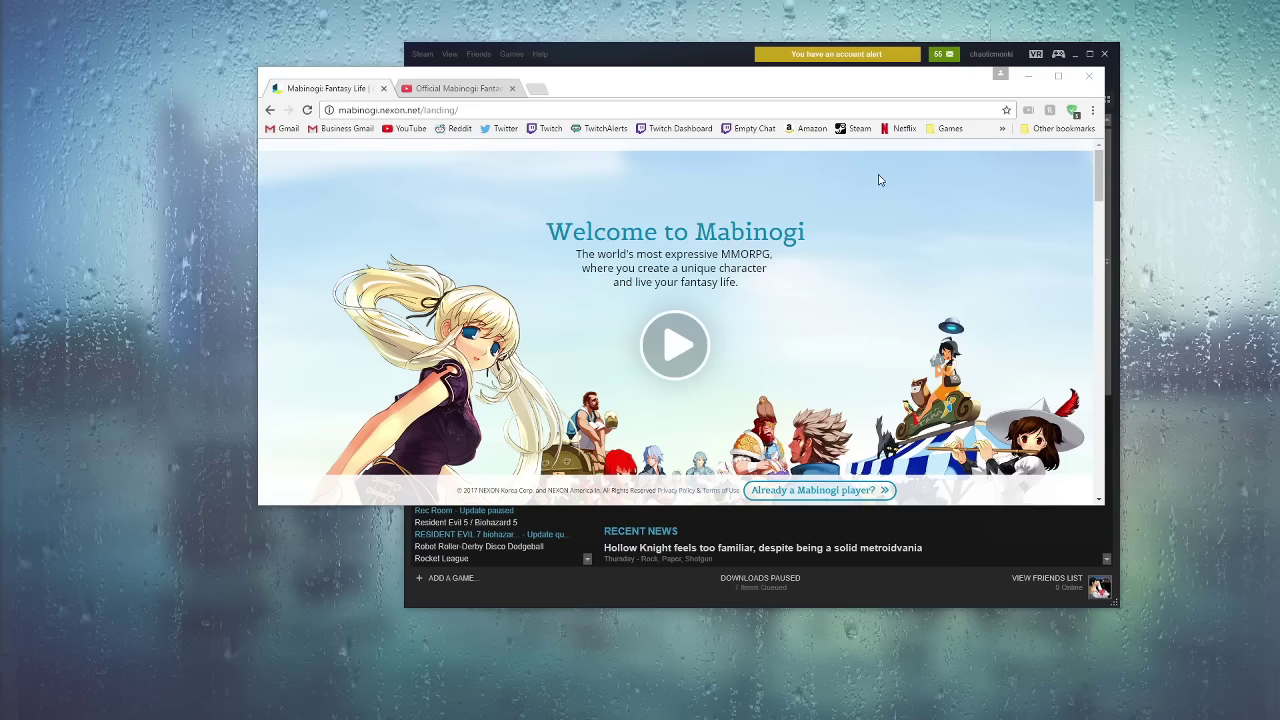
Step: Close the Mabinogi browser and move the Steam library window left and down
left_click(1097, 78)
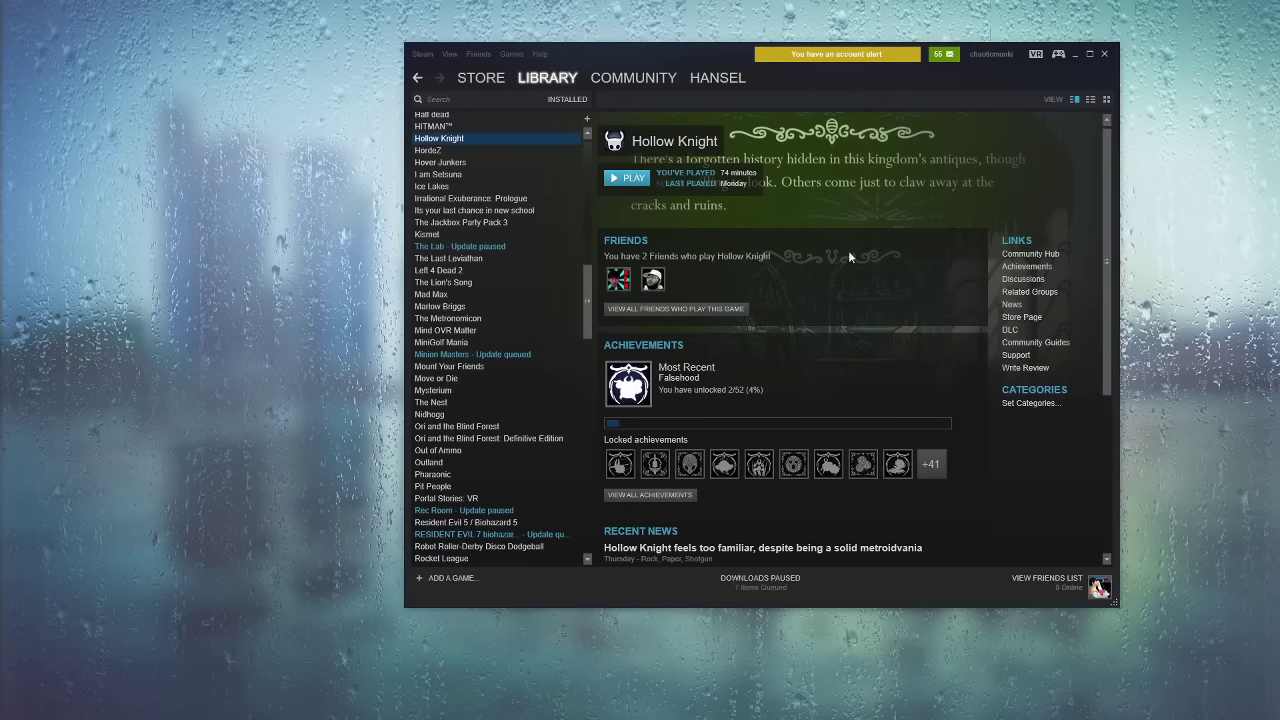
left_click_drag(670, 47, 582, 64)
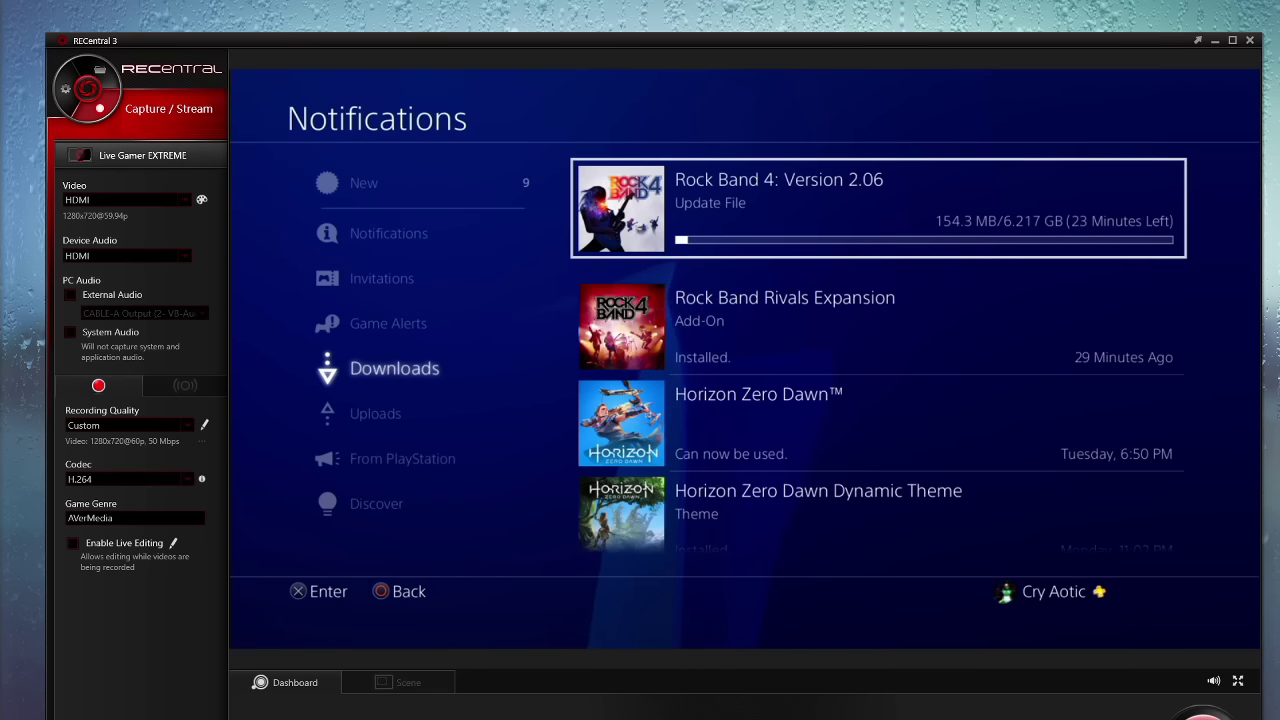
Step: Hide the PS4 capture window and switch to the hamburger helper search results
left_click(1216, 41)
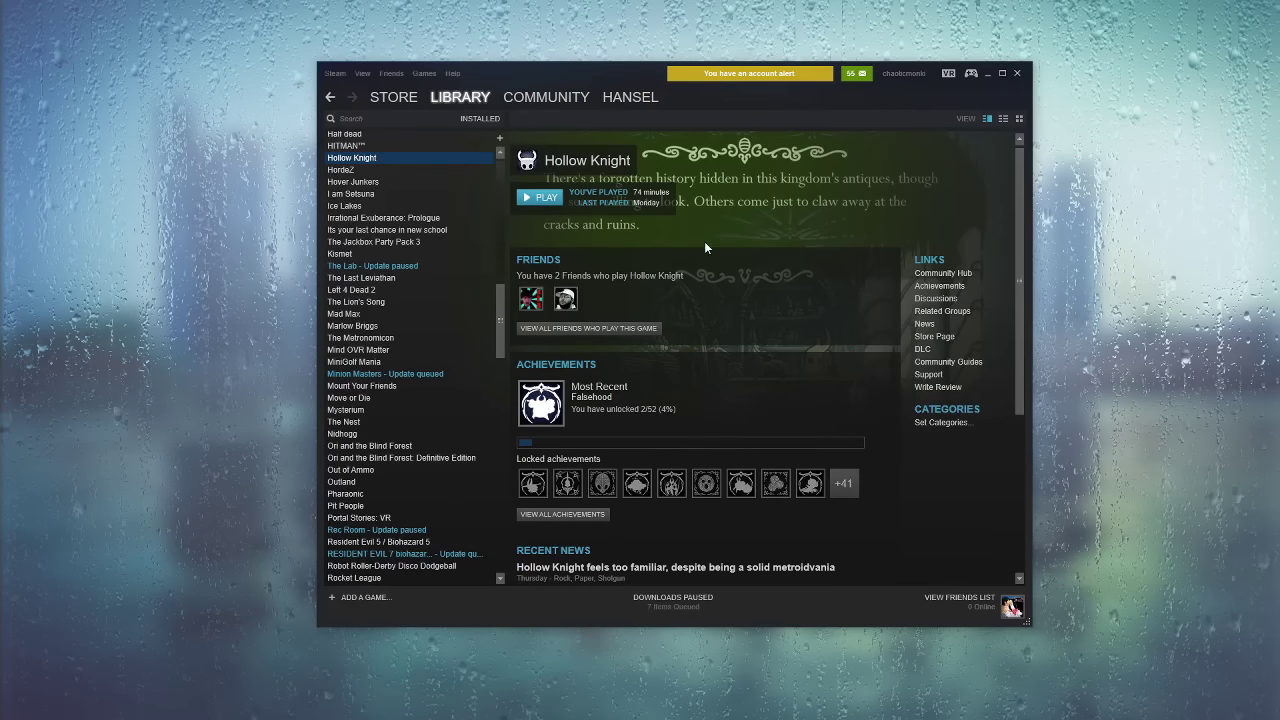
scroll(377, 340, "down", 1)
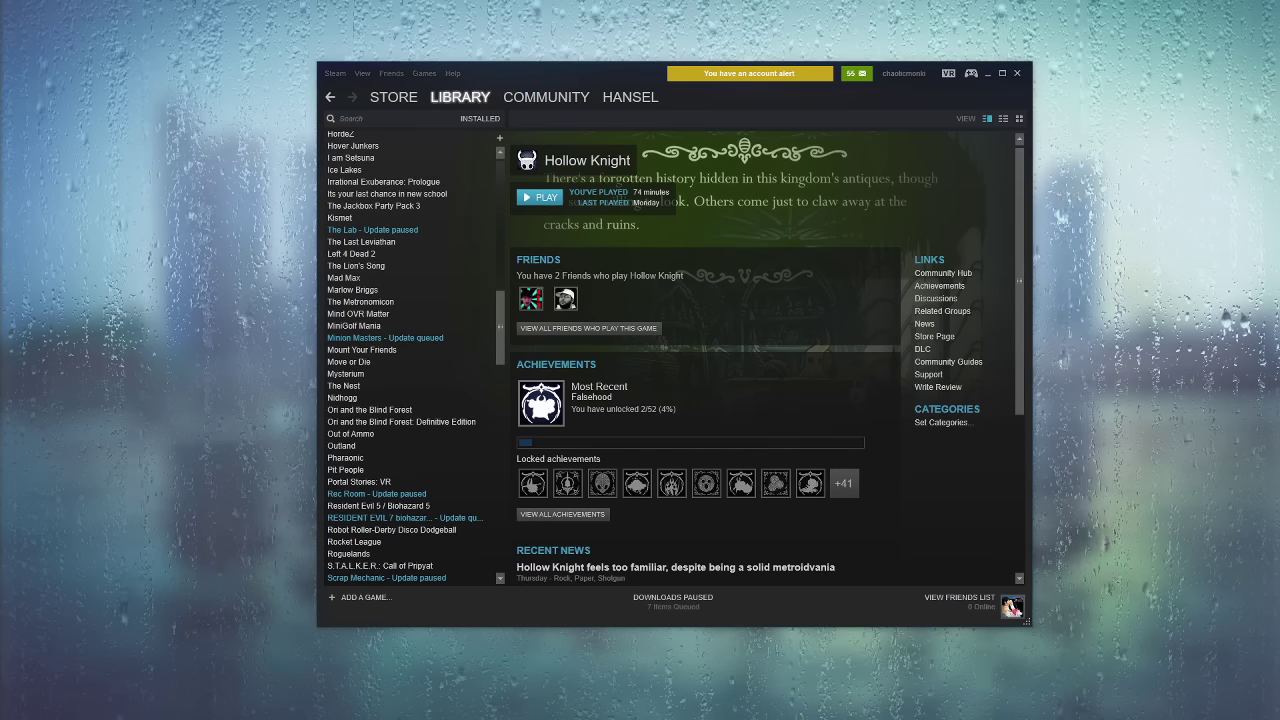
key("alt+Tab")
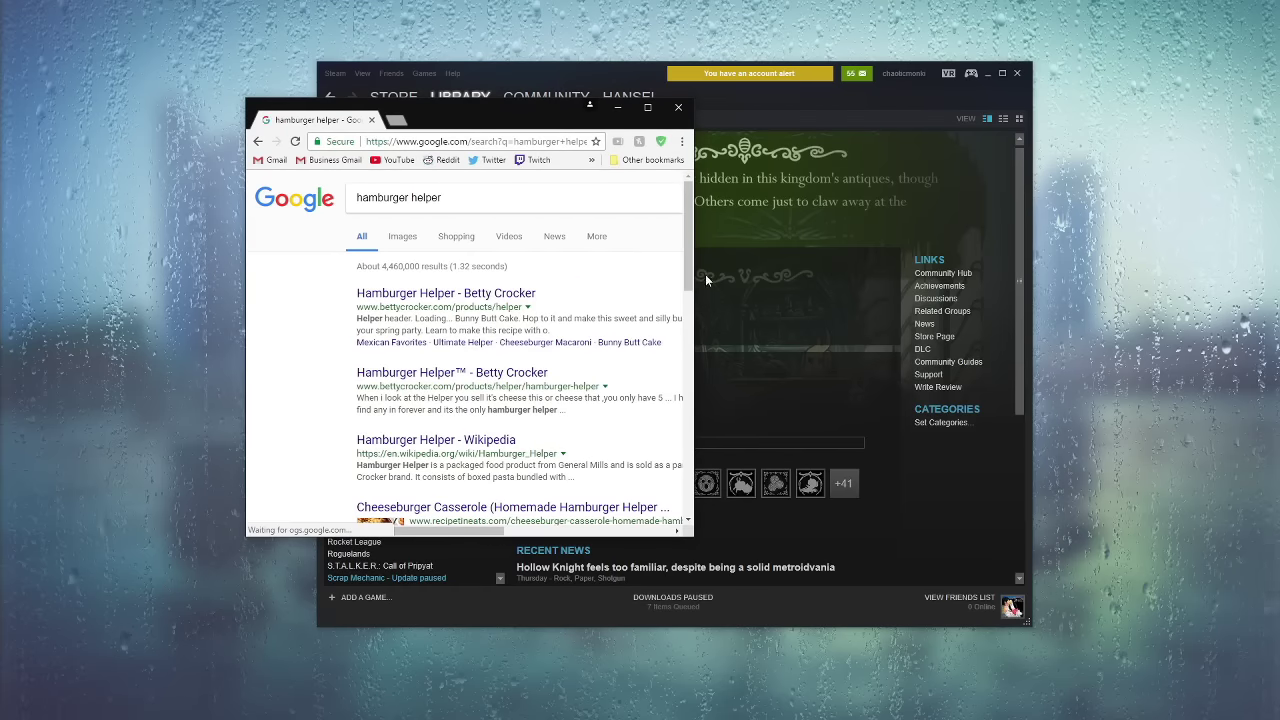
Step: Widen the Chrome window and open the 'Hamburger Helper - Betty Crocker' result
left_click_drag(695, 272, 998, 272)
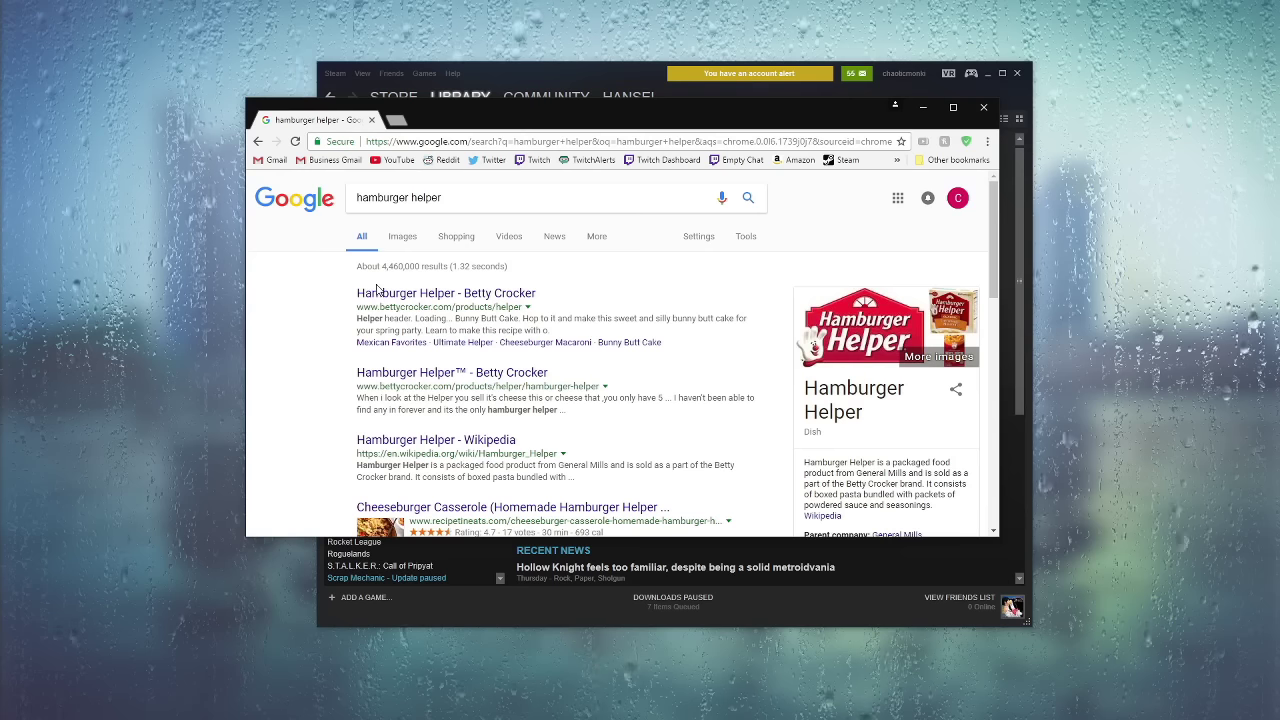
left_click(389, 293)
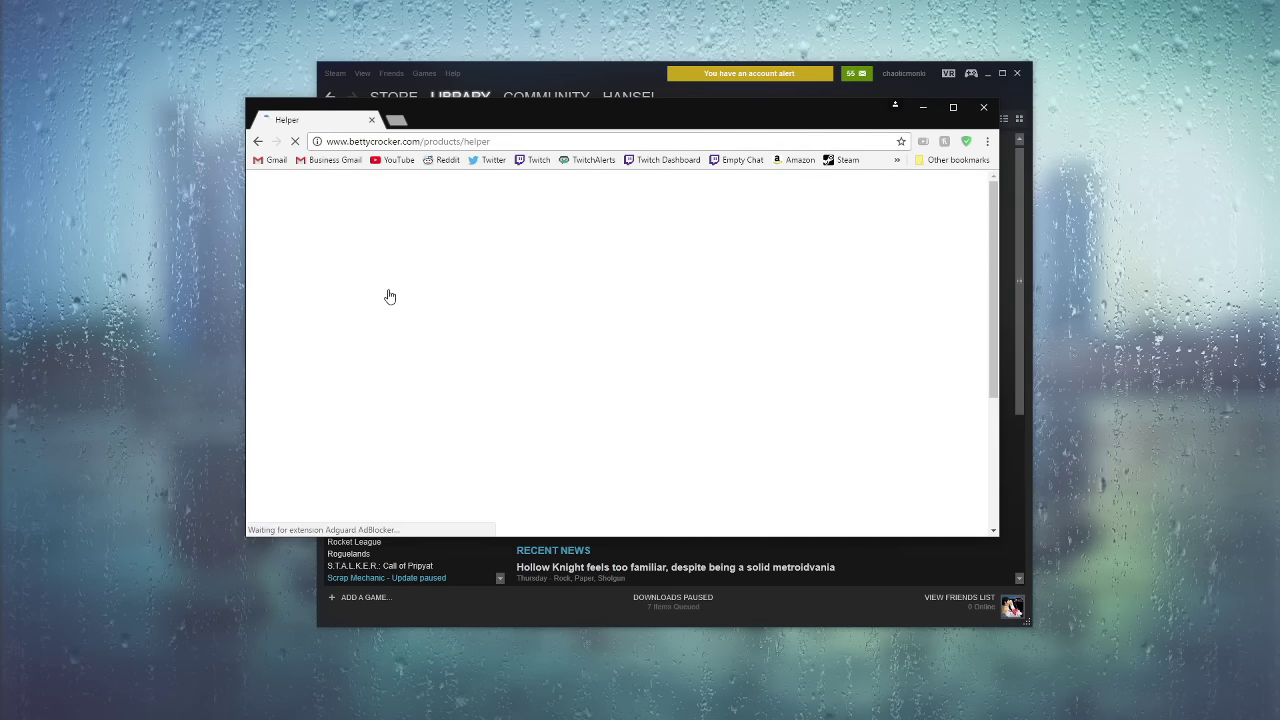
left_click_drag(487, 127, 466, 77)
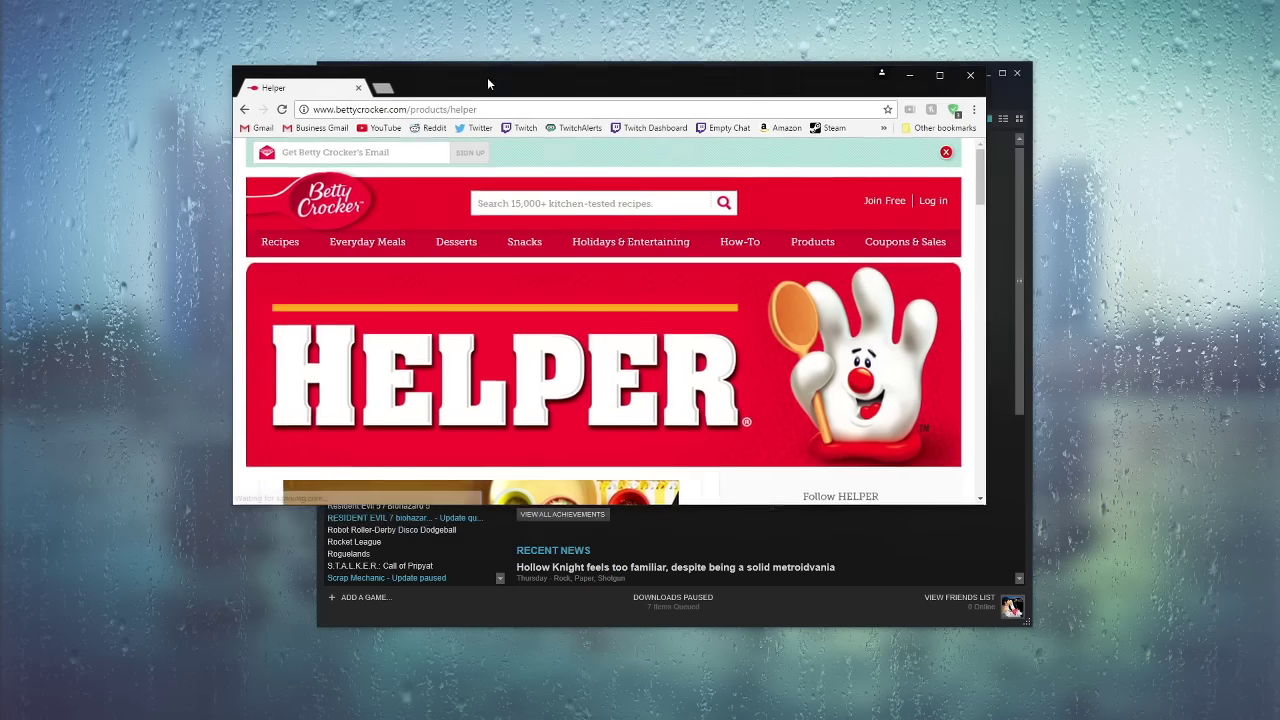
scroll(461, 313, "down", 5)
scroll(461, 313, "up", 3)
scroll(461, 313, "down", 5)
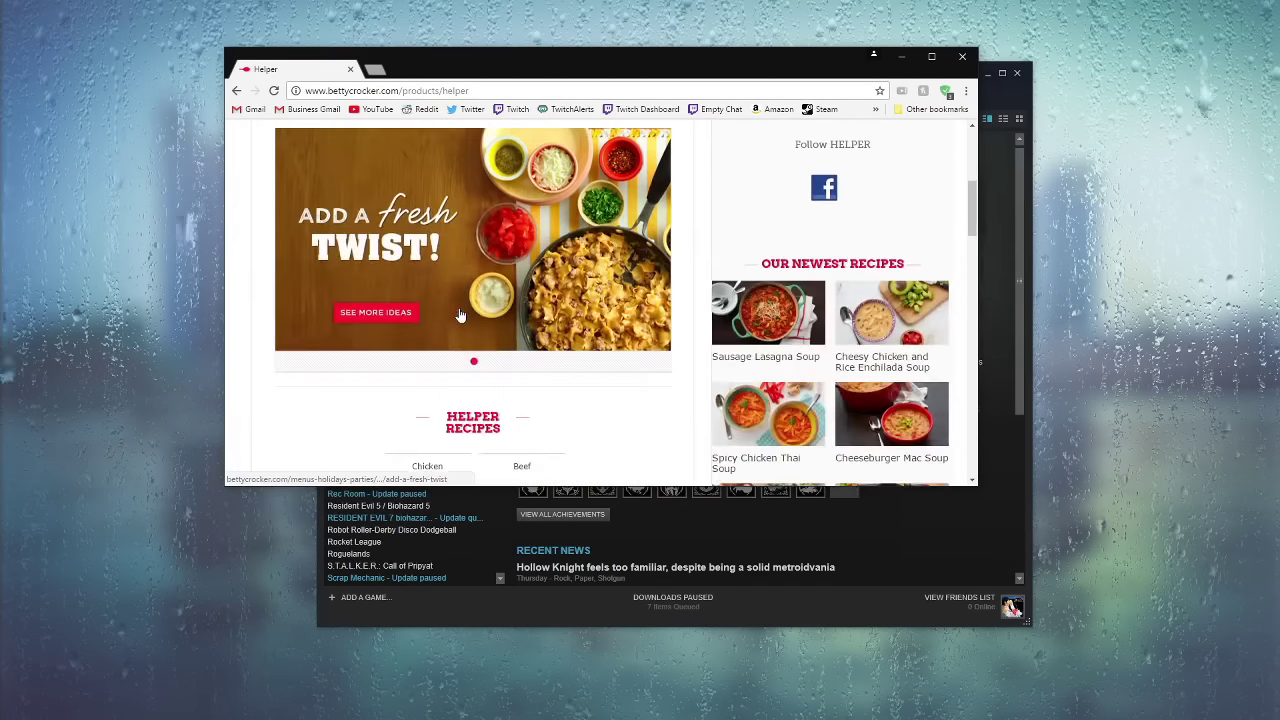
scroll(461, 313, "down", 5)
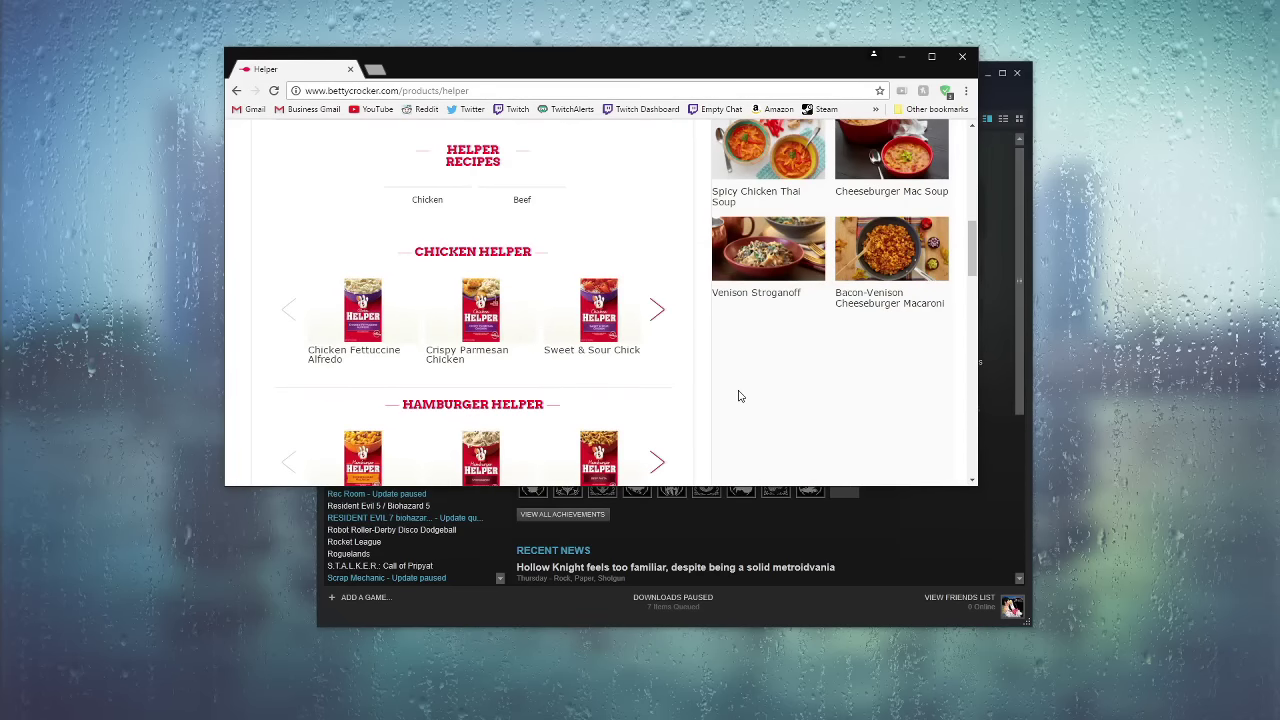
scroll(740, 396, "down", 3)
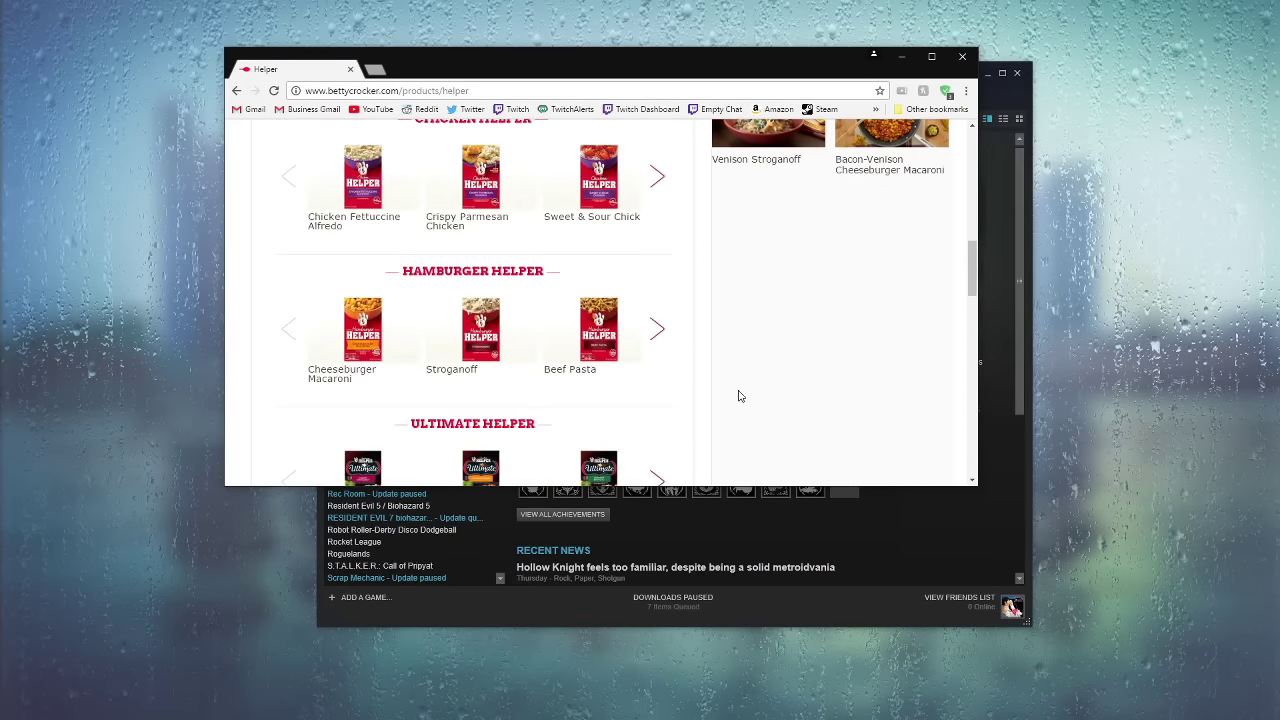
scroll(740, 396, "down", 1)
scroll(740, 396, "down", 1)
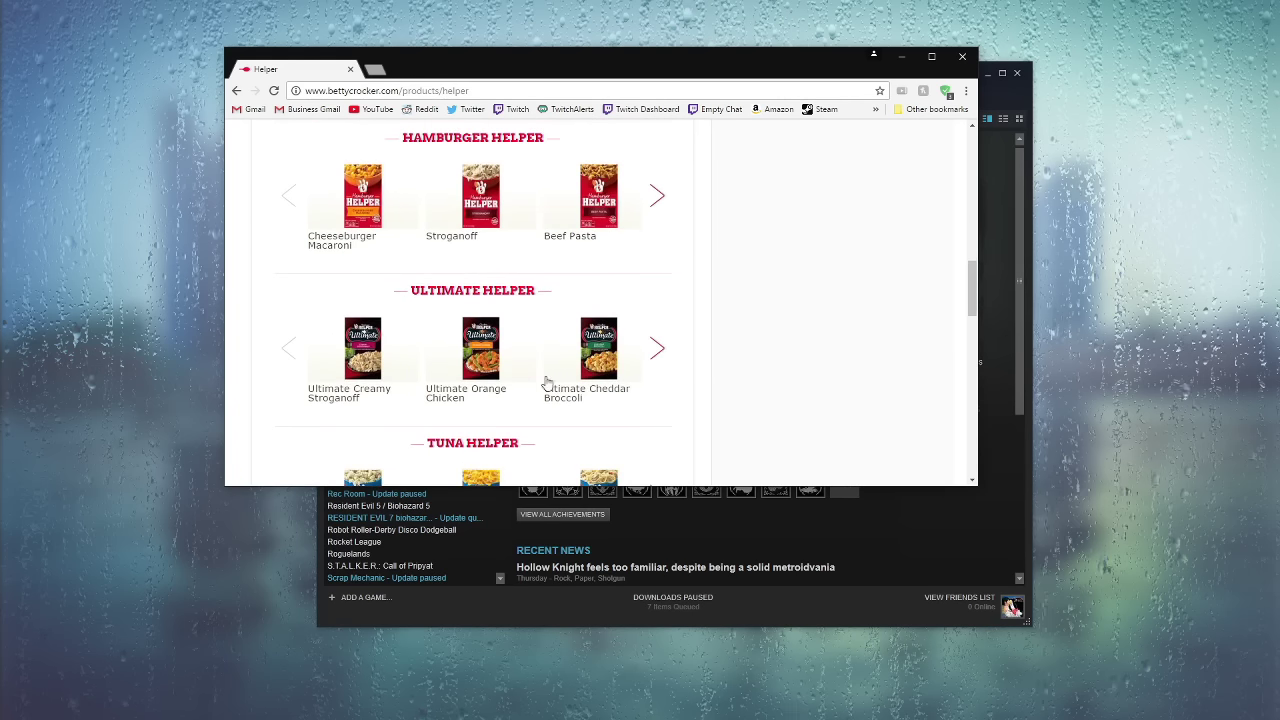
scroll(467, 358, "down", 1)
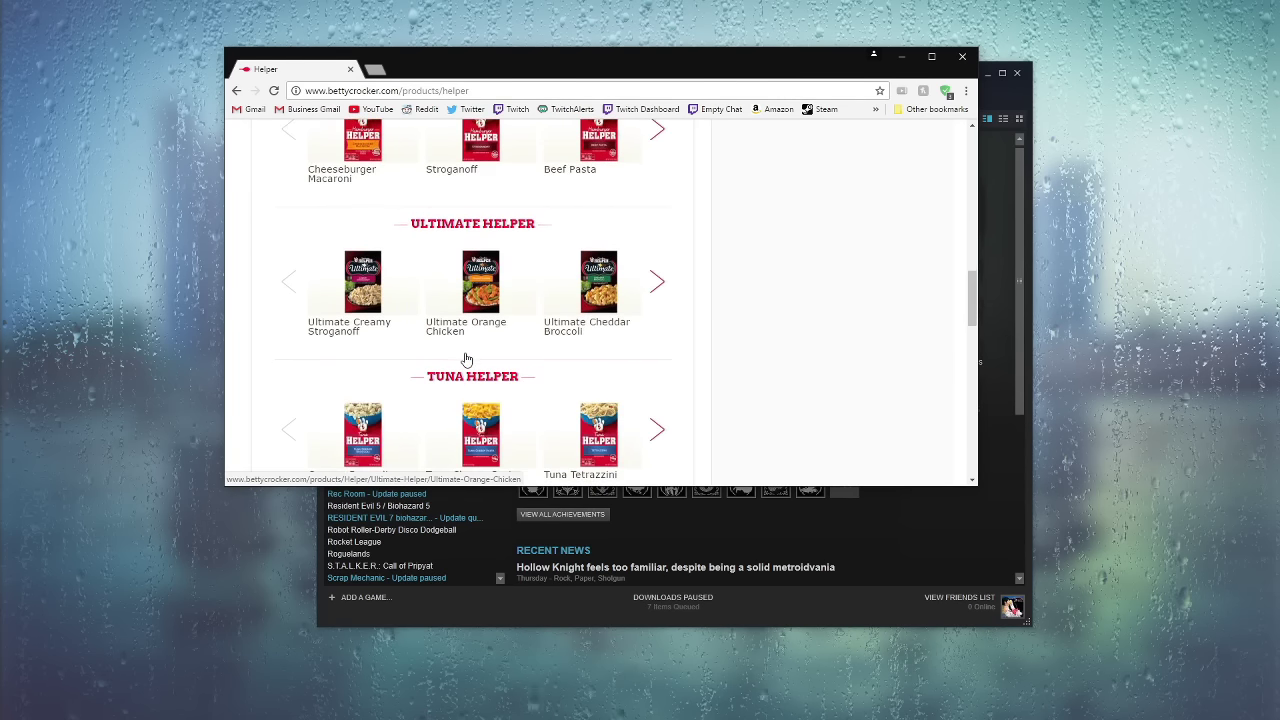
scroll(467, 358, "down", 1)
scroll(470, 350, "down", 1)
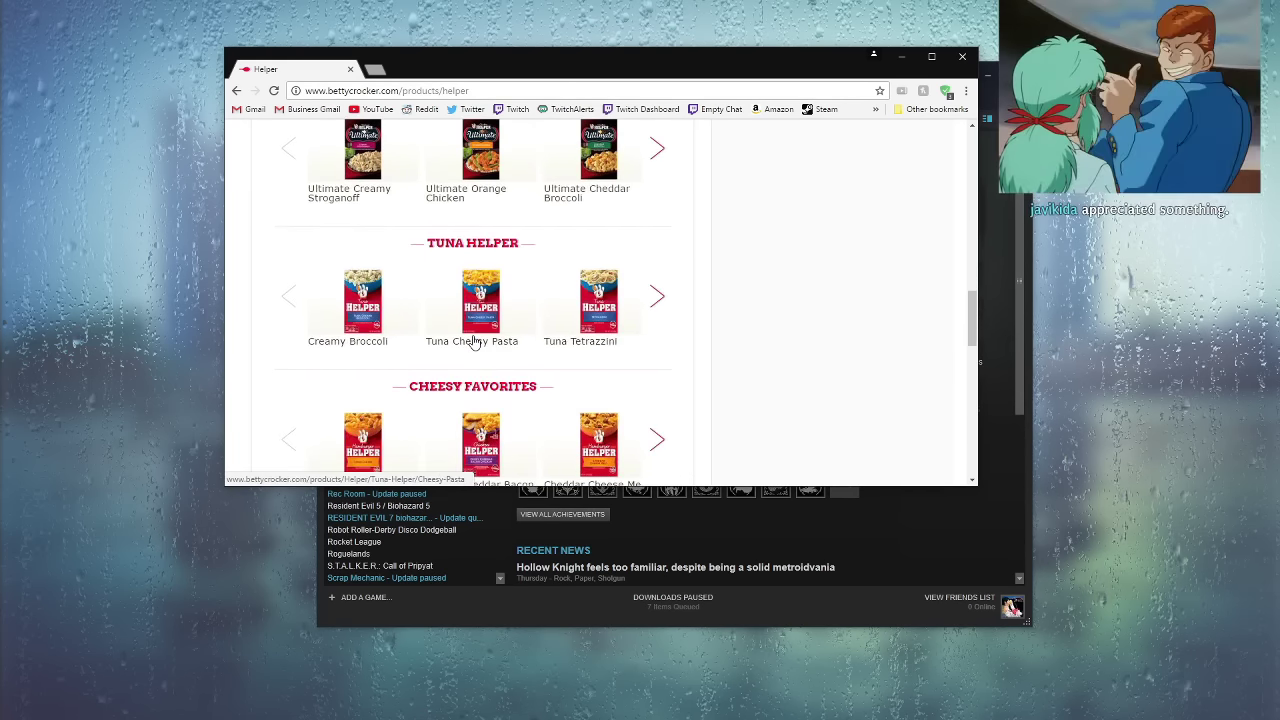
scroll(472, 343, "down", 1)
scroll(500, 330, "down", 1)
scroll(519, 311, "down", 1)
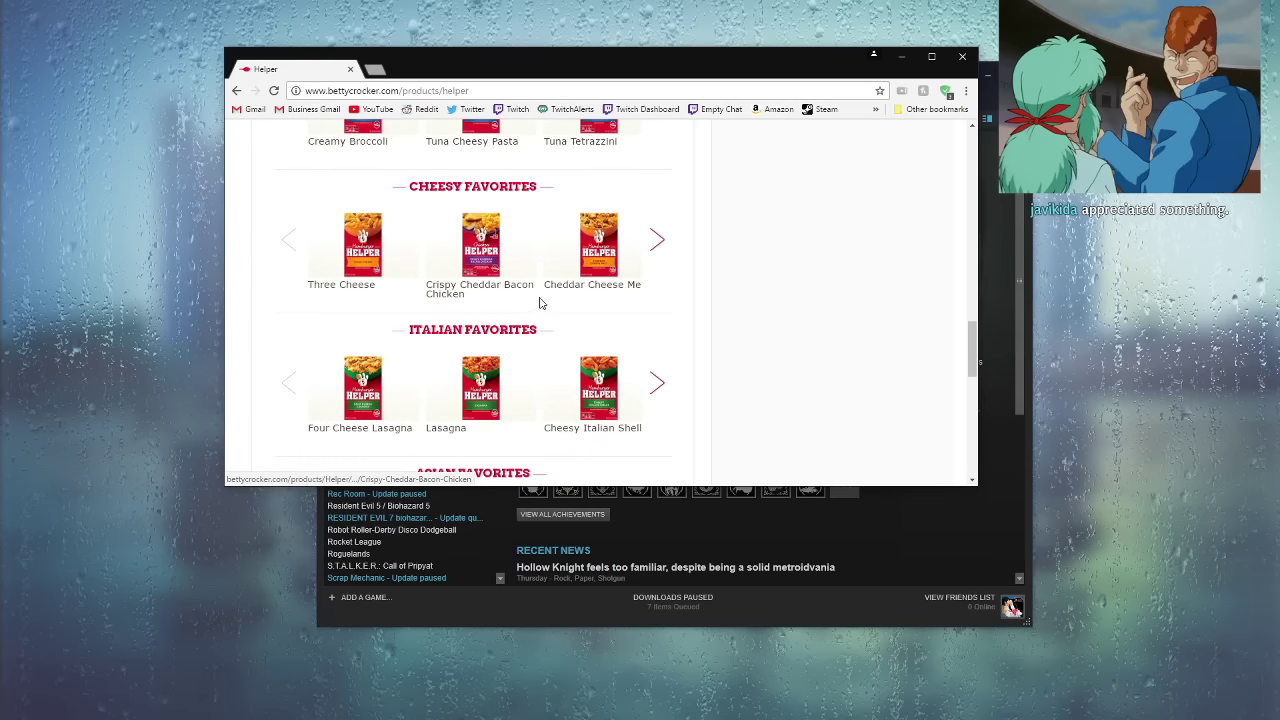
scroll(530, 305, "down", 1)
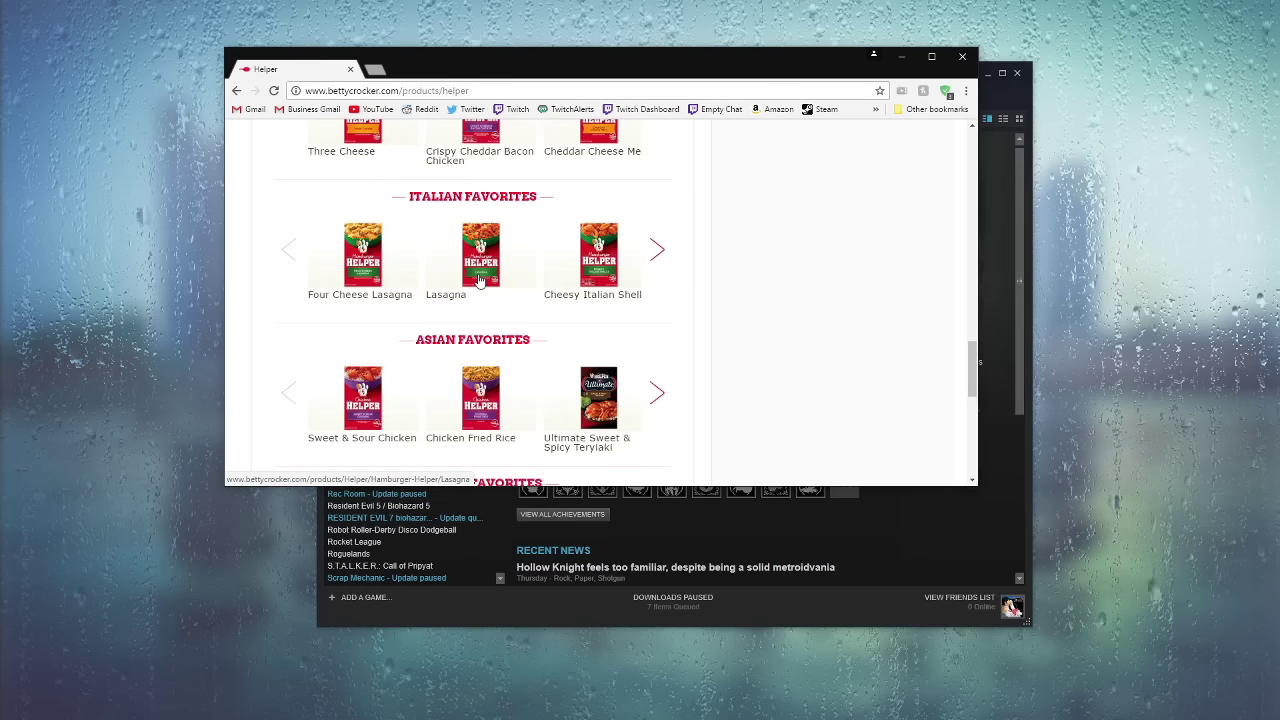
scroll(480, 281, "down", 1)
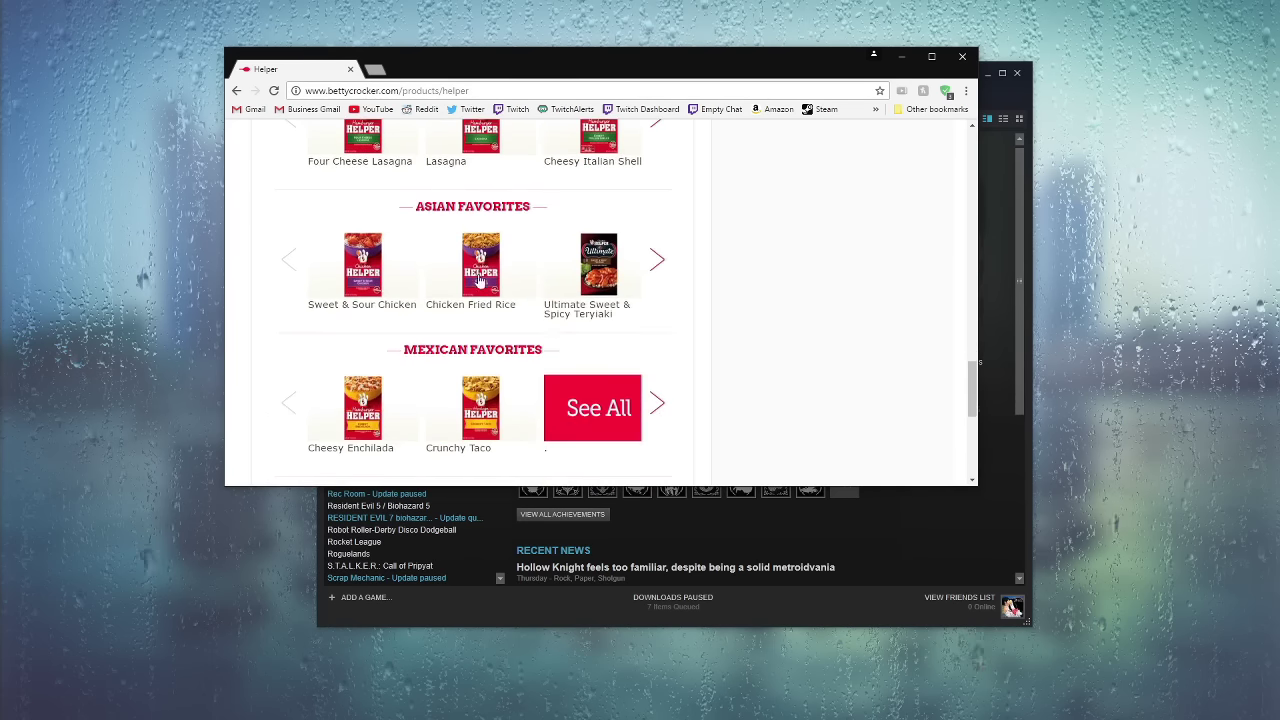
scroll(480, 283, "down", 2)
scroll(480, 283, "up", 2)
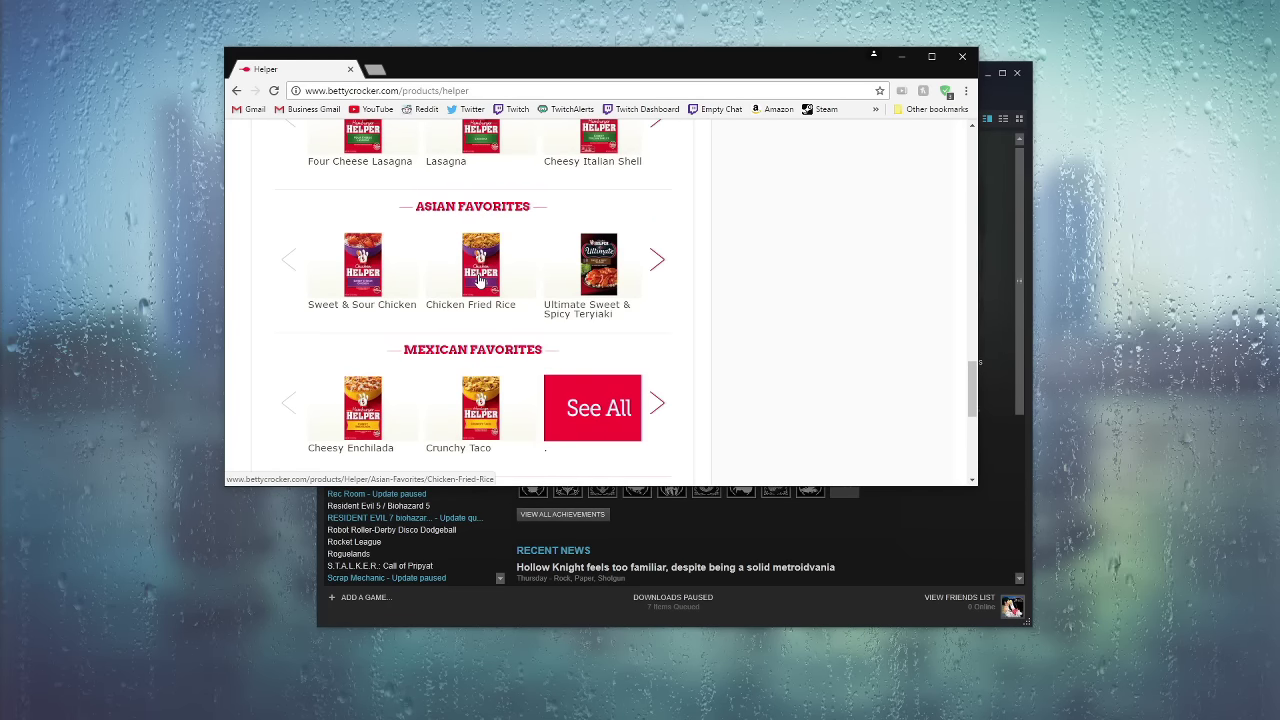
Step: View the Sweet & Sour Chicken product page, then go back to the Helper listing
left_click(371, 288)
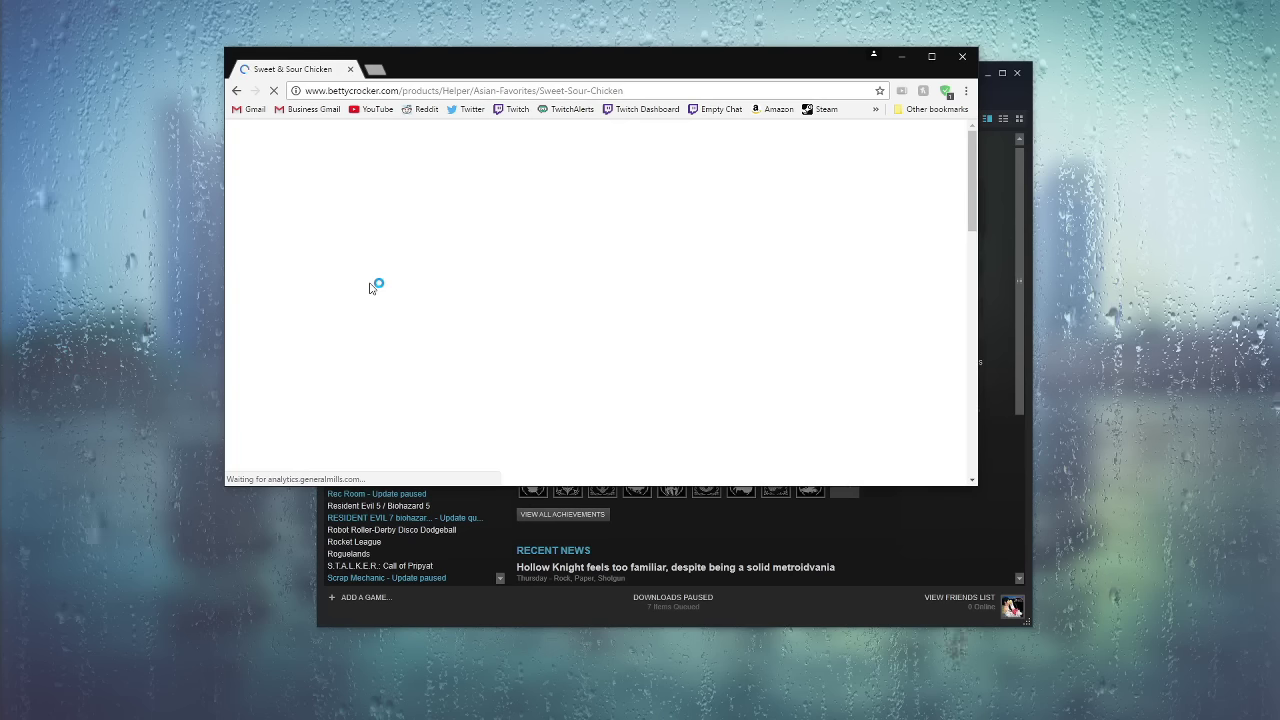
scroll(372, 287, "down", 3)
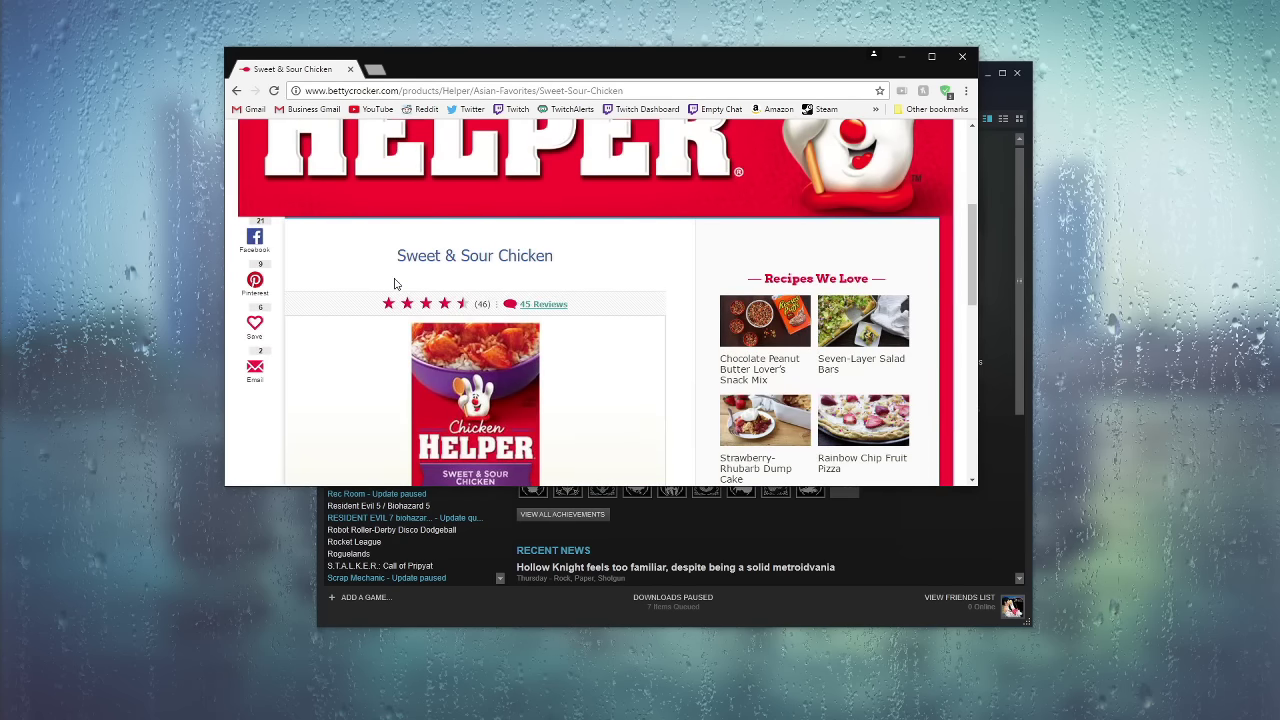
scroll(394, 284, "down", 1)
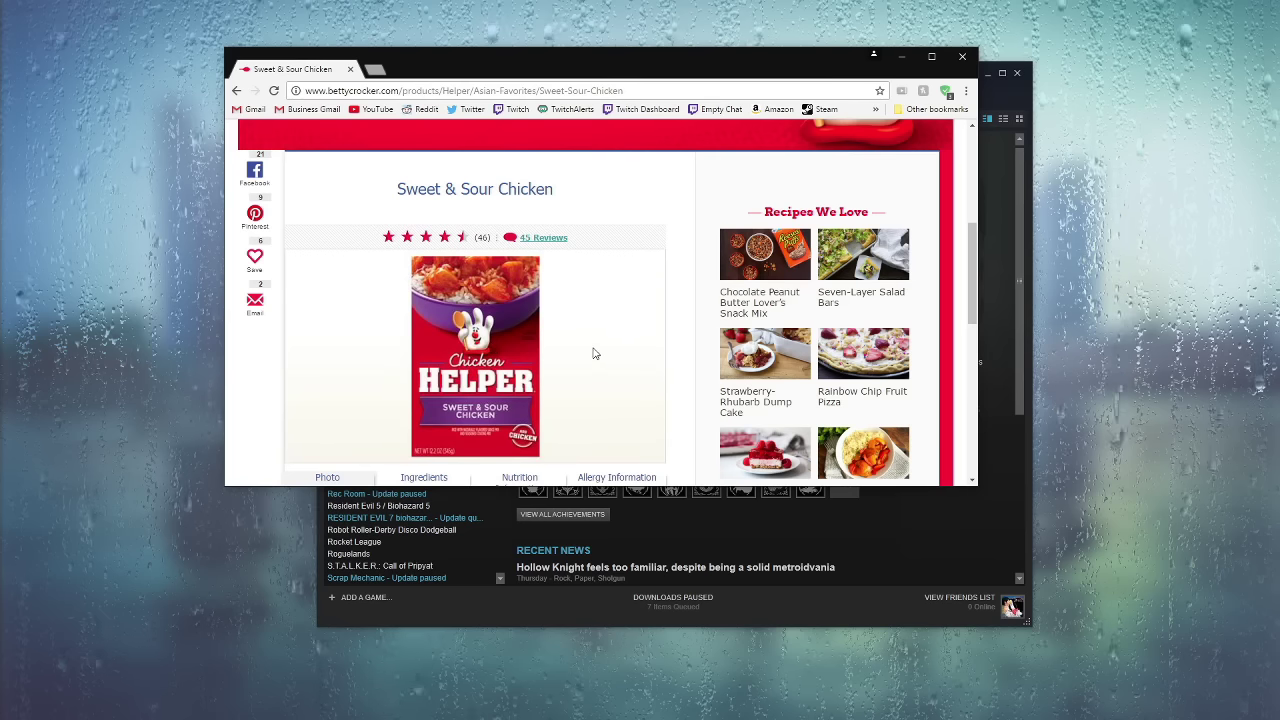
scroll(594, 354, "down", 1)
scroll(594, 354, "down", 1)
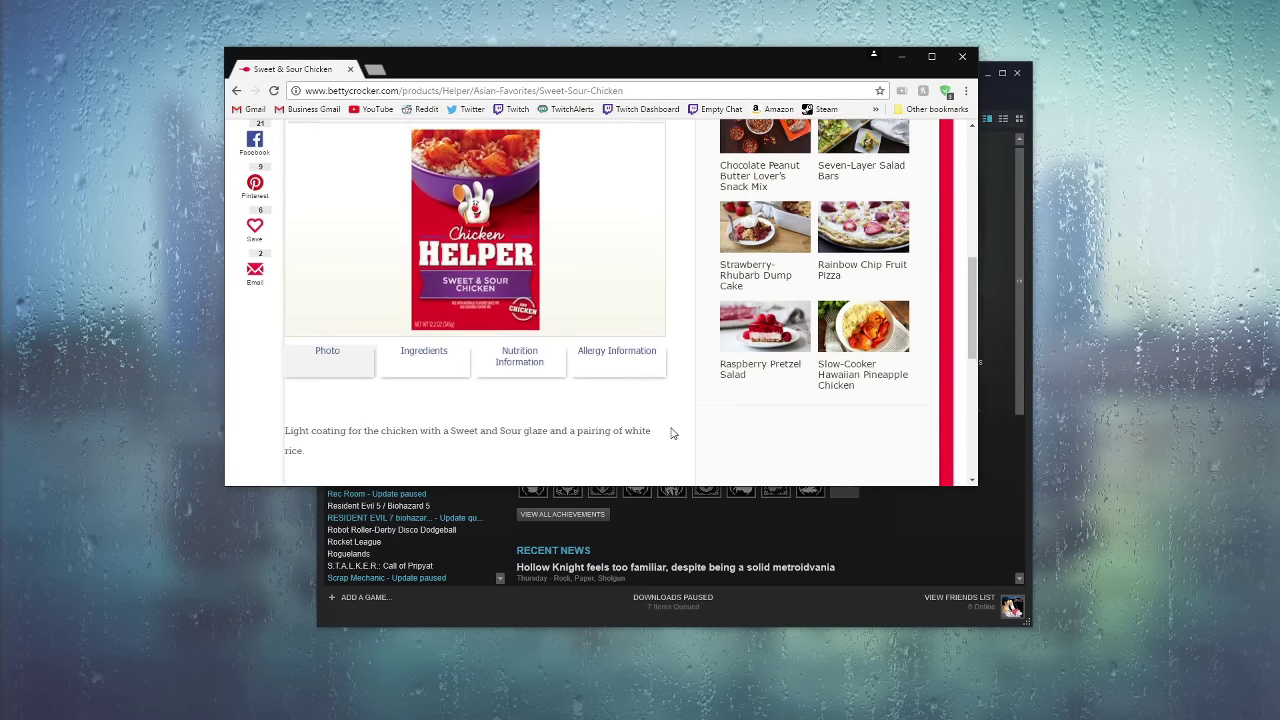
scroll(672, 440, "up", 3)
scroll(655, 404, "down", 1)
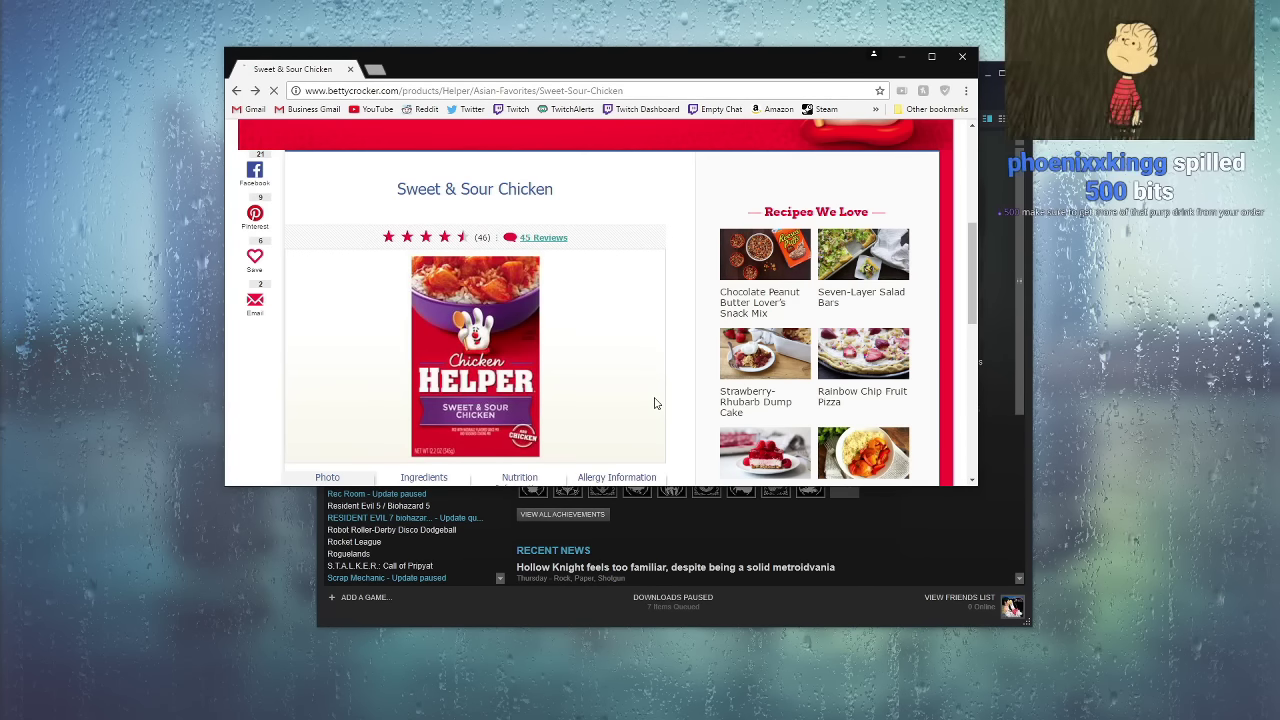
key("alt+Left")
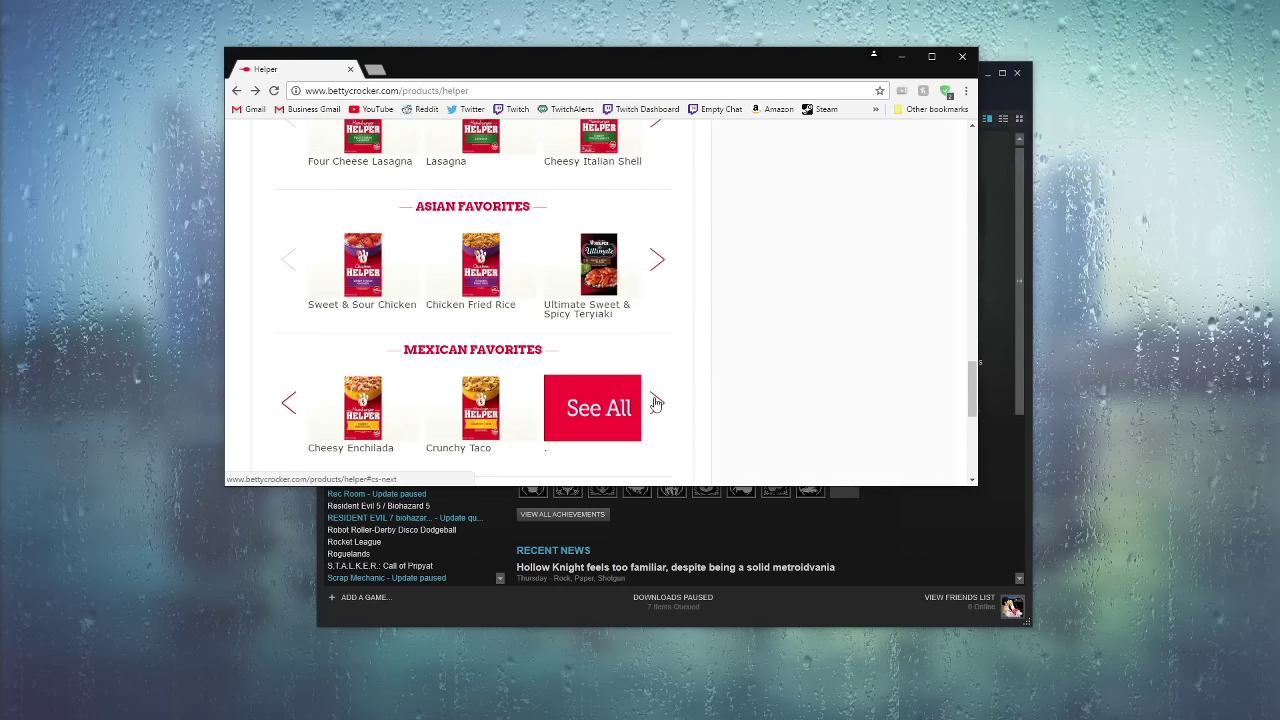
scroll(657, 403, "up", 3)
scroll(600, 350, "up", 3)
scroll(500, 300, "up", 2)
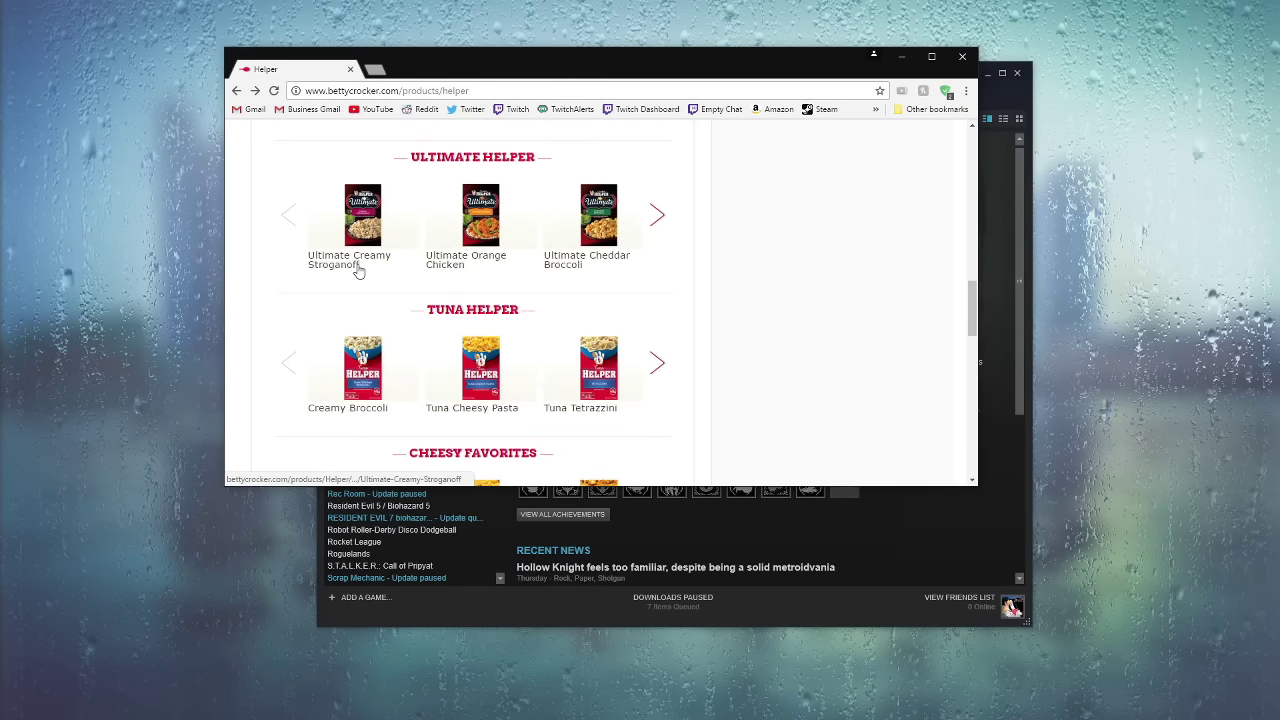
Step: View the Ultimate Creamy Stroganoff product page
left_click(360, 270)
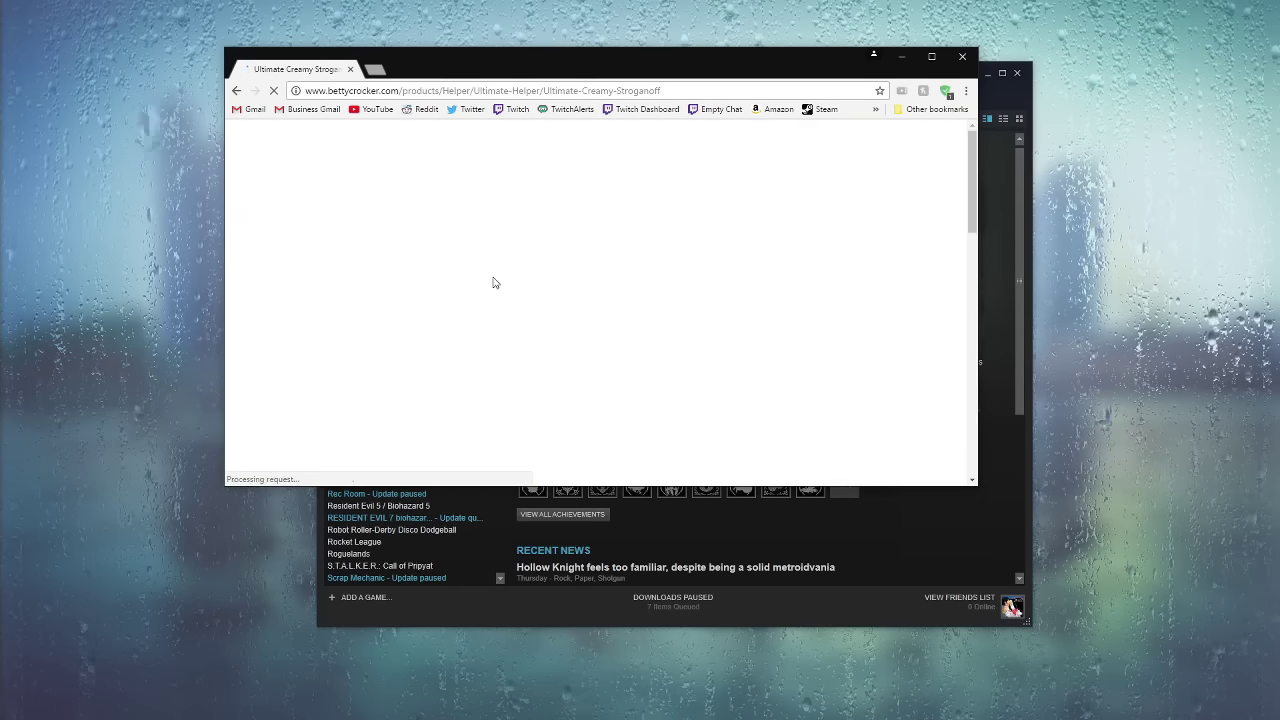
scroll(493, 283, "down", 3)
scroll(550, 320, "down", 2)
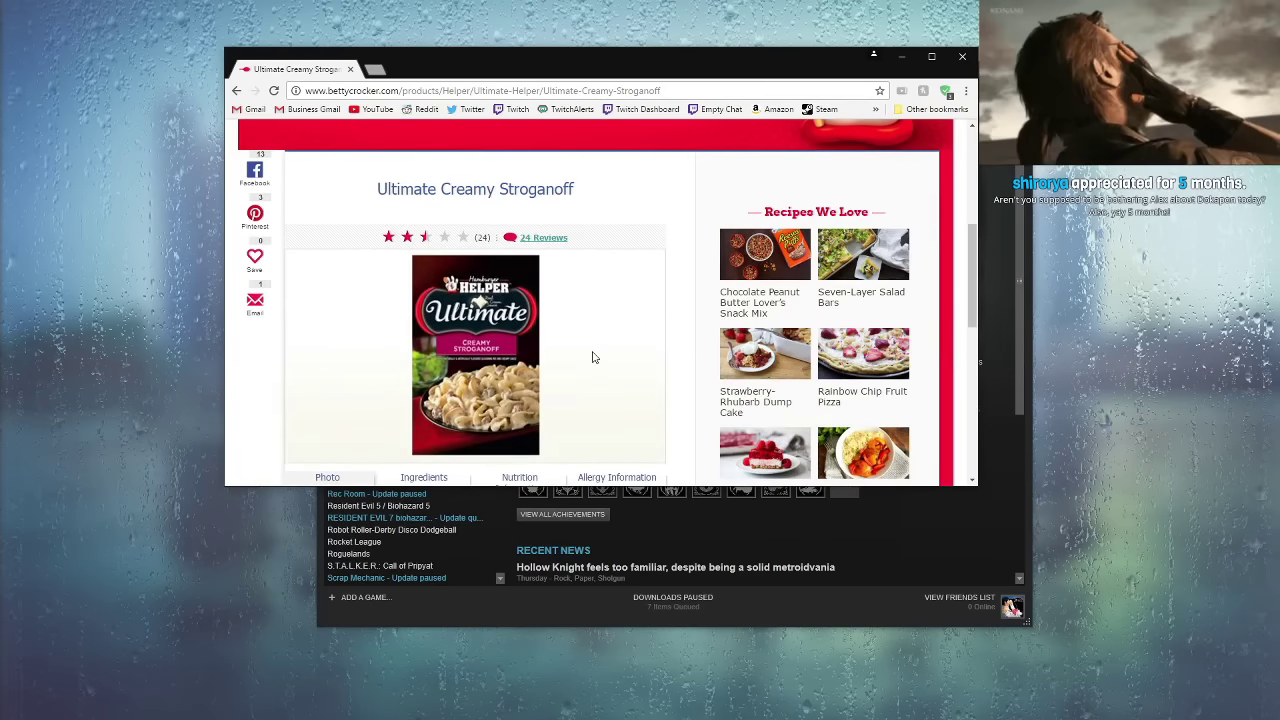
scroll(592, 357, "down", 3)
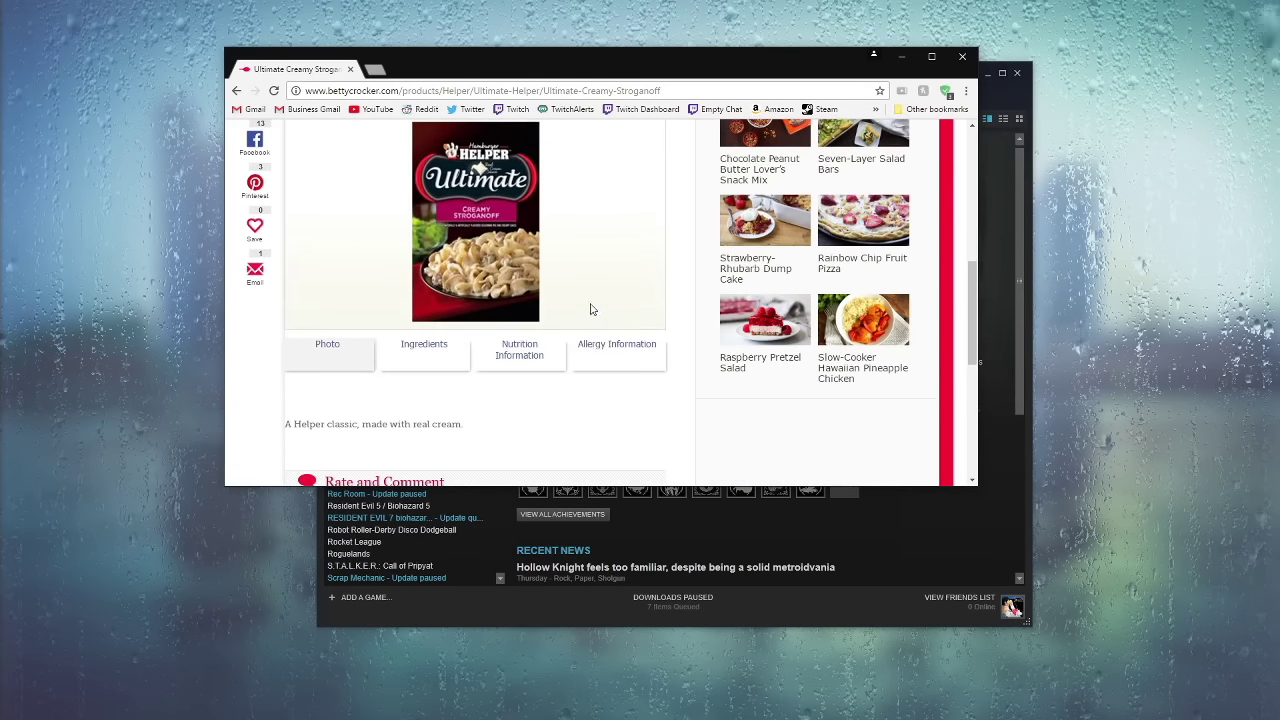
scroll(595, 300, "up", 5)
scroll(598, 290, "down", 1)
scroll(598, 290, "down", 2)
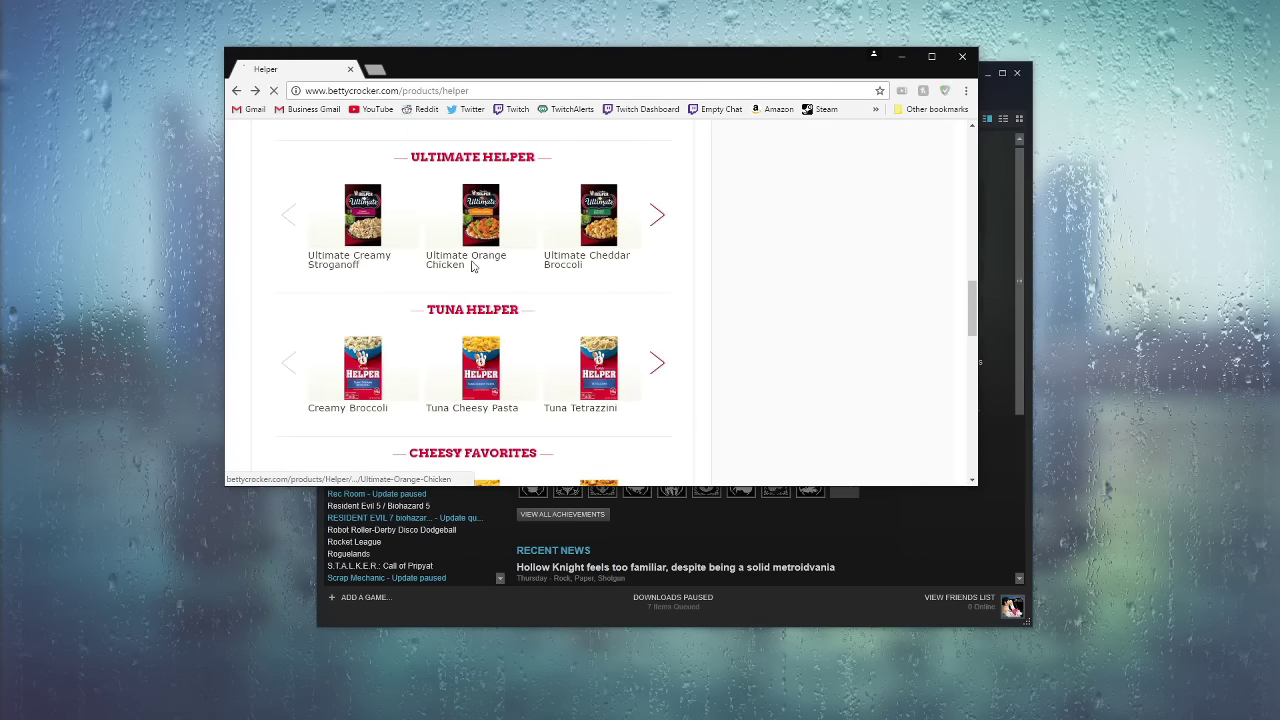
Step: View the Ultimate Orange Chicken and Ultimate Cheddar Broccoli pages, returning to the listing after each
left_click(473, 262)
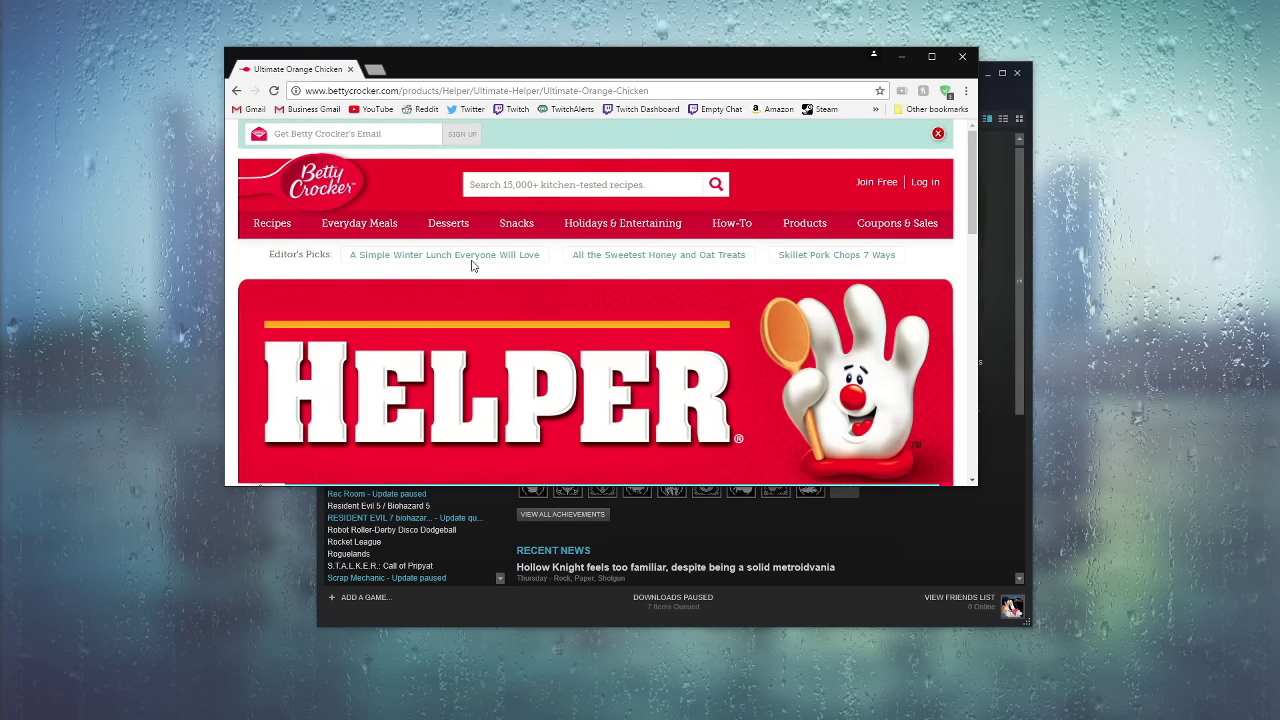
scroll(617, 410, "down", 2)
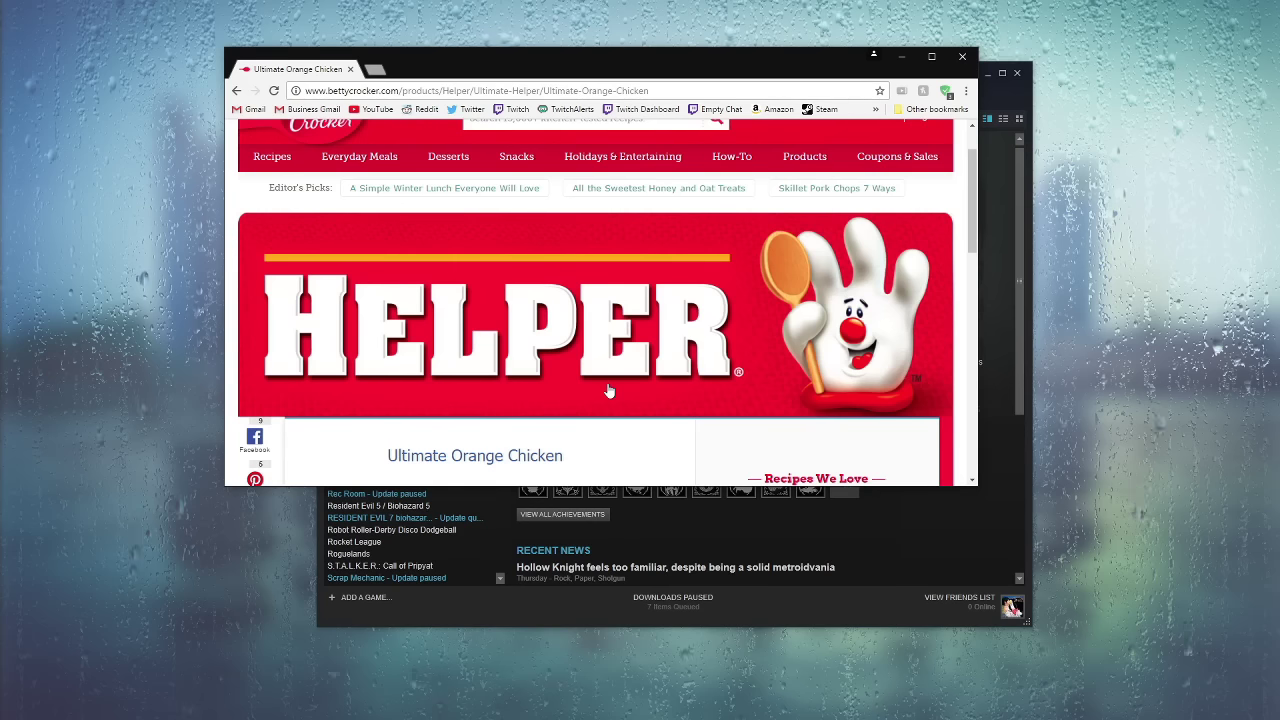
scroll(610, 390, "down", 3)
scroll(610, 390, "down", 2)
scroll(610, 390, "up", 1)
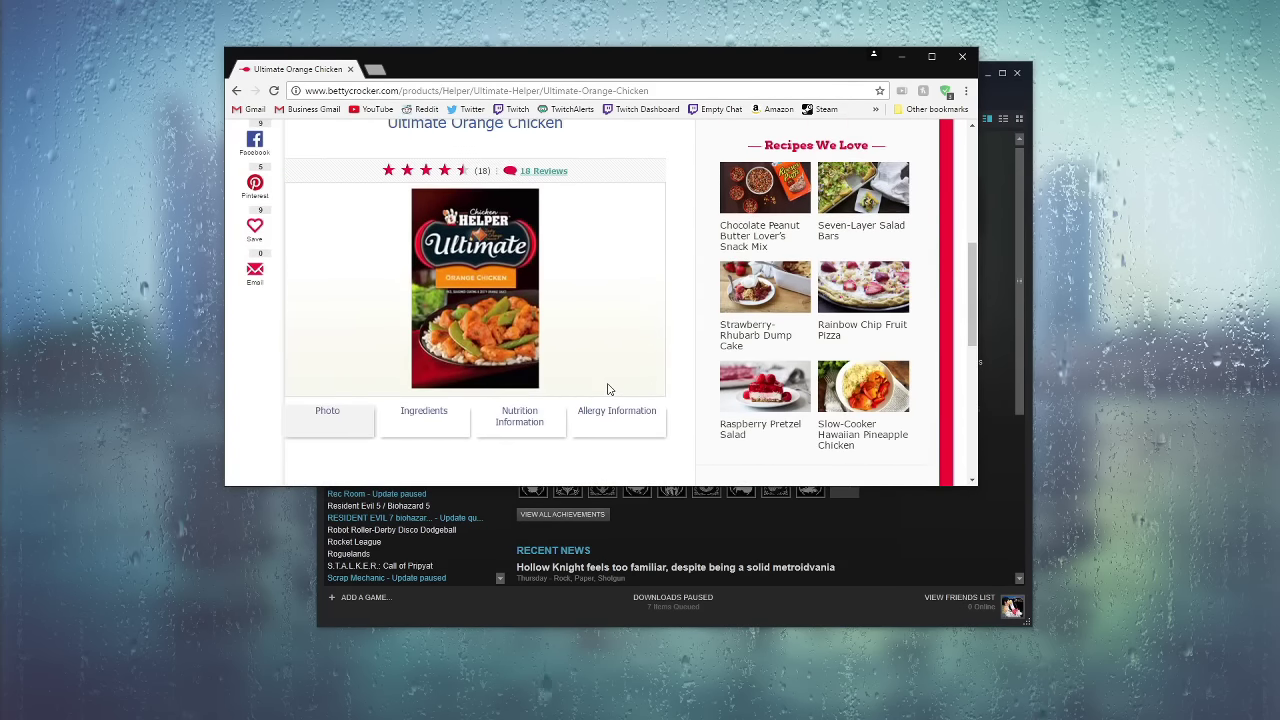
scroll(610, 390, "up", 1)
key("alt+Left")
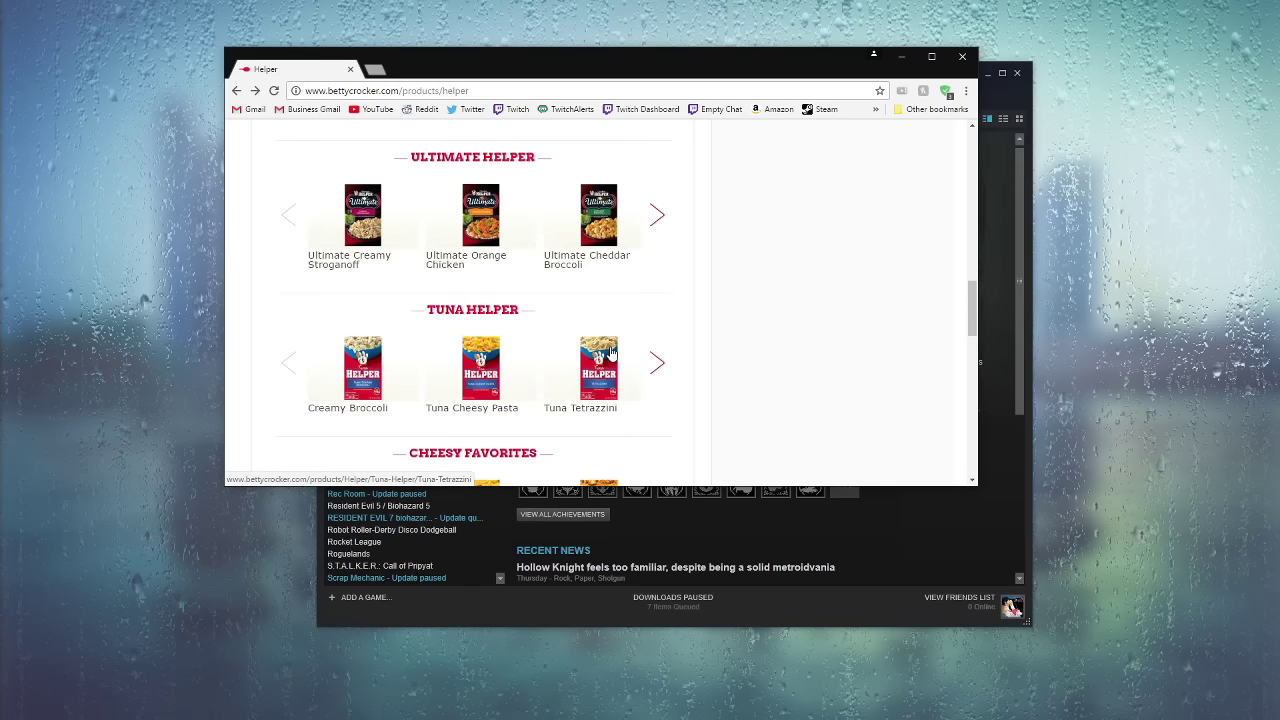
scroll(612, 352, "up", 1)
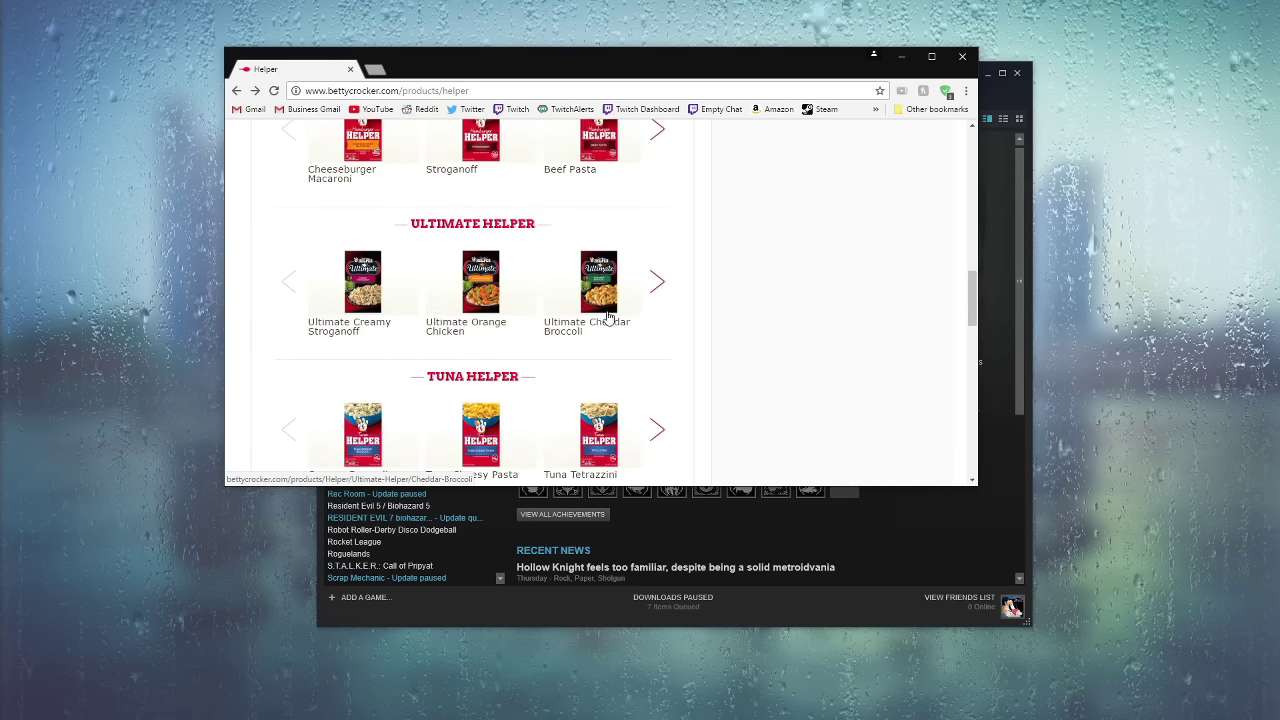
left_click(613, 330)
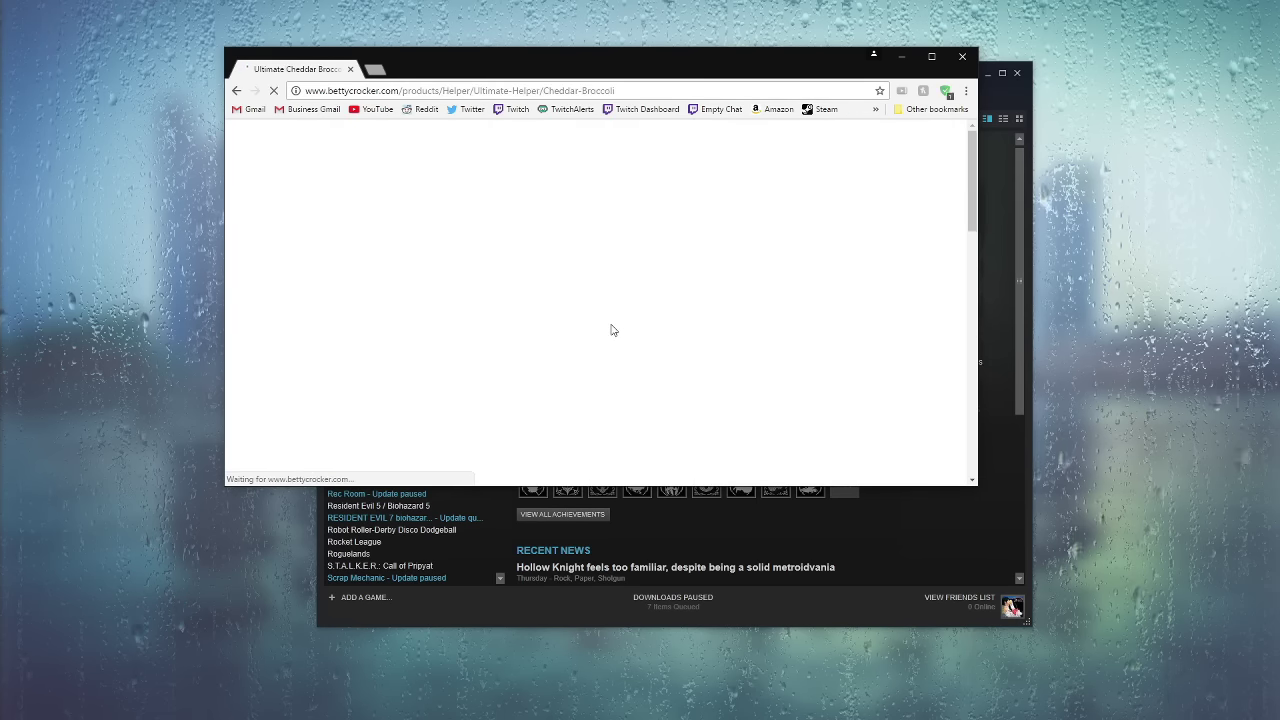
scroll(613, 330, "down", 1)
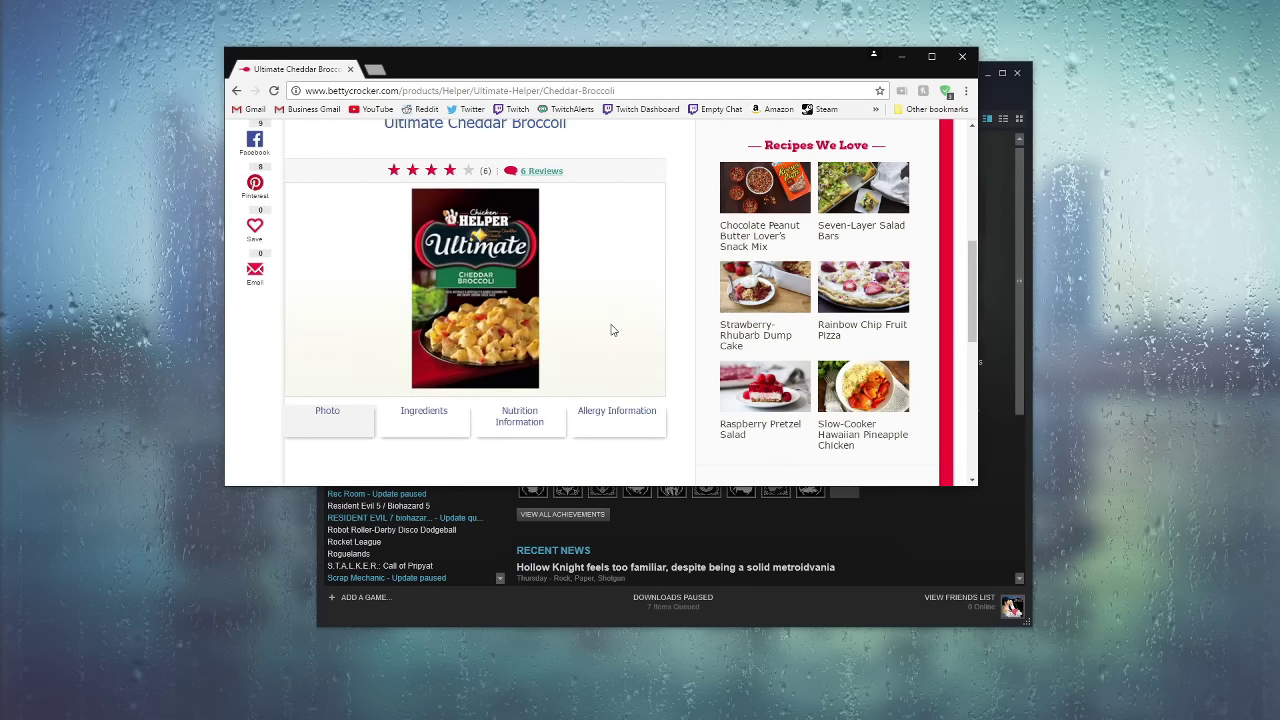
scroll(613, 330, "up", 1)
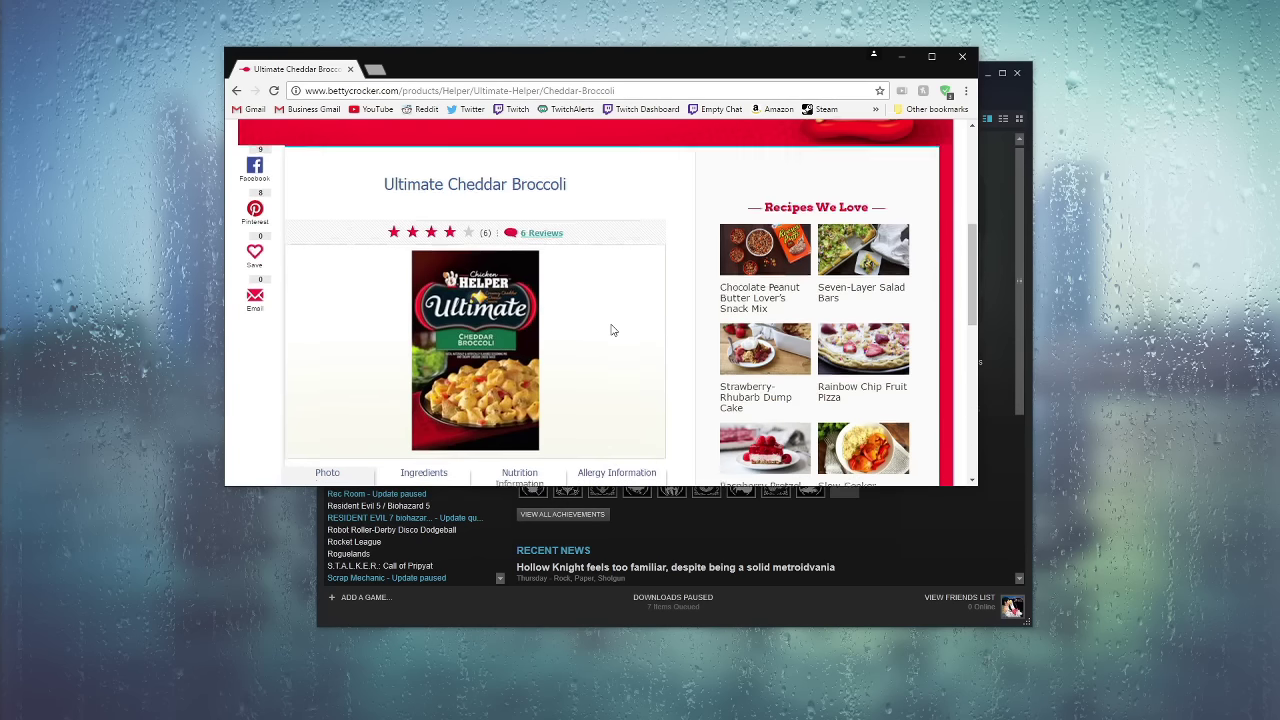
scroll(613, 330, "down", 2)
scroll(620, 310, "down", 3)
key("alt+Left")
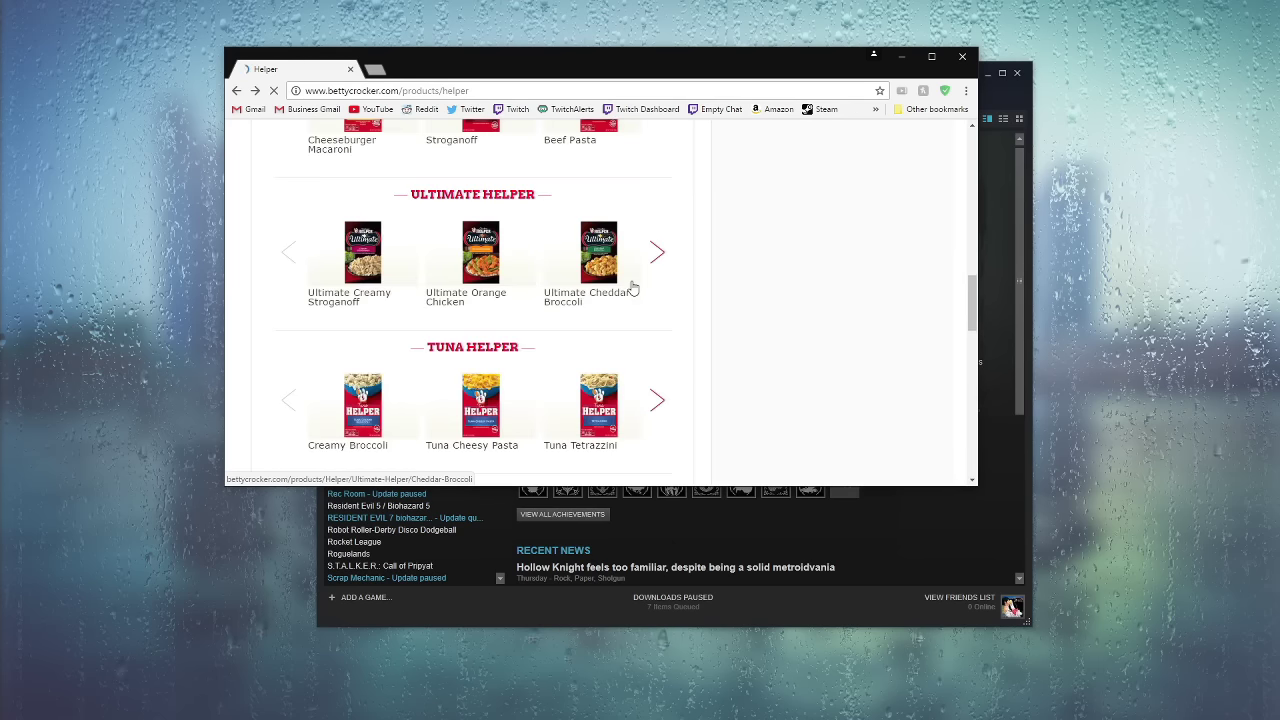
scroll(640, 300, "down", 2)
scroll(690, 420, "up", 4)
scroll(697, 434, "up", 2)
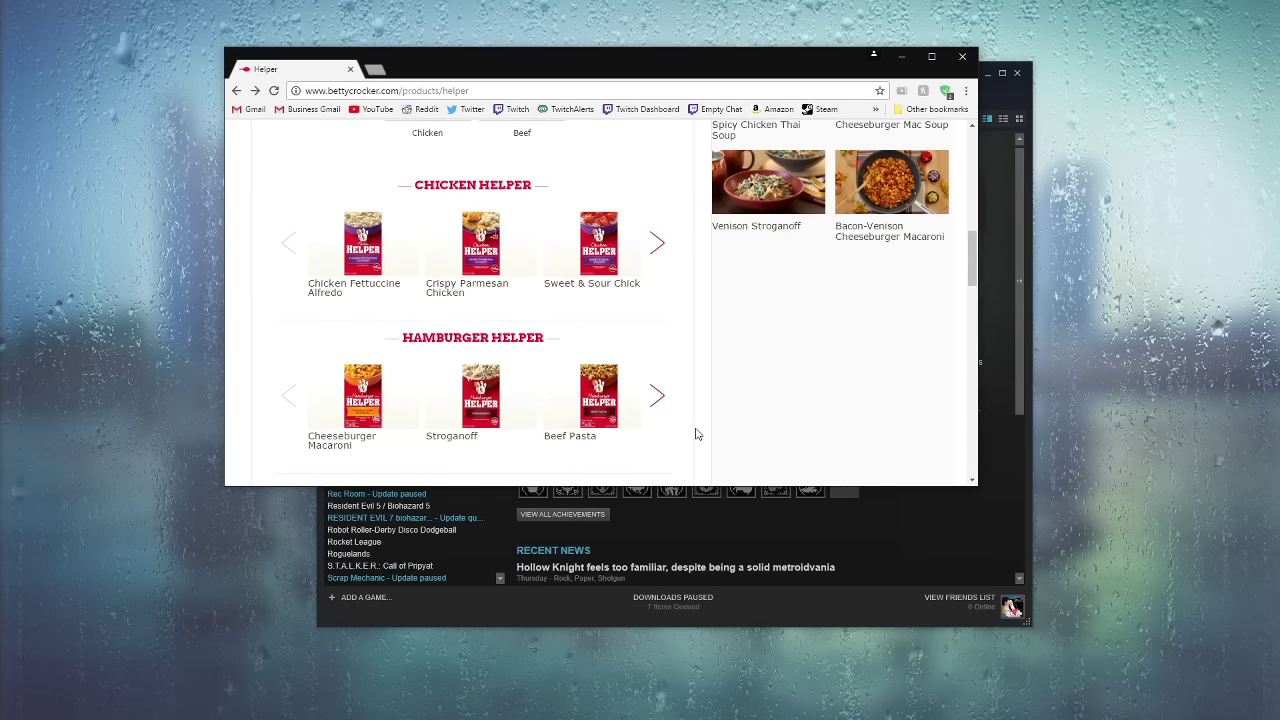
scroll(697, 434, "up", 1)
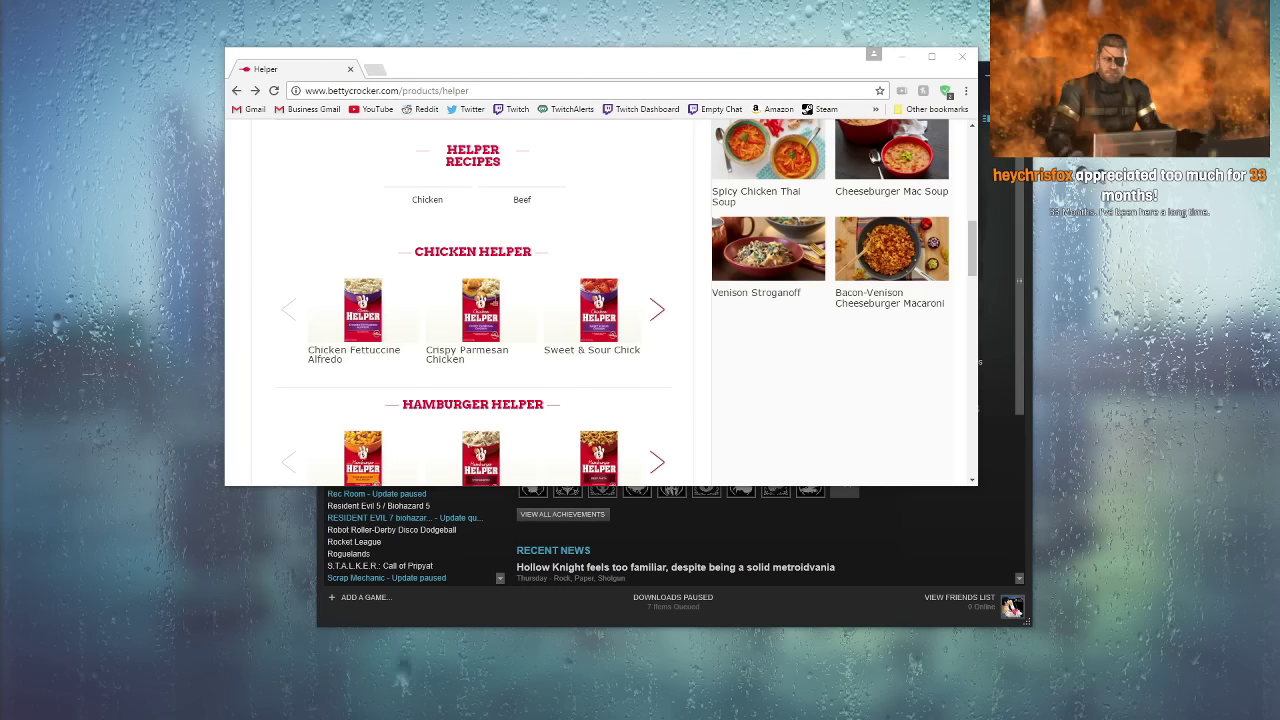
Step: Close the Chrome recipe browser window
left_click(965, 58)
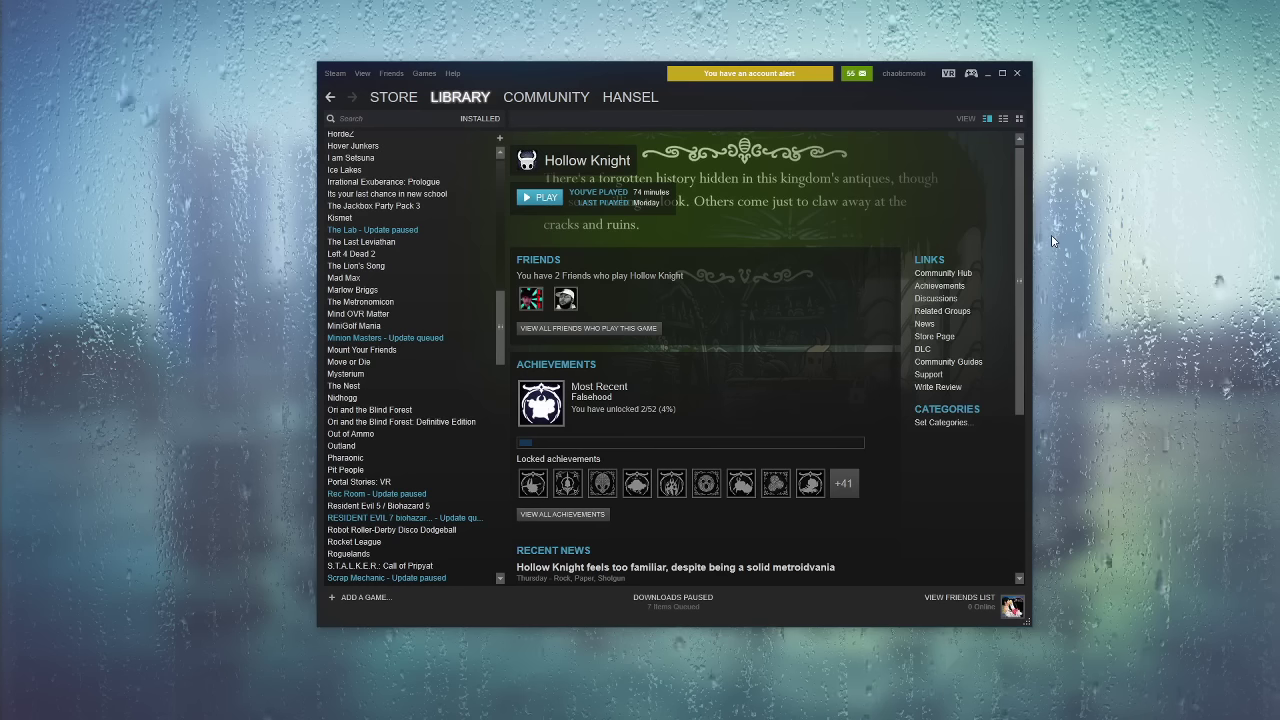
scroll(450, 273, "down", 3)
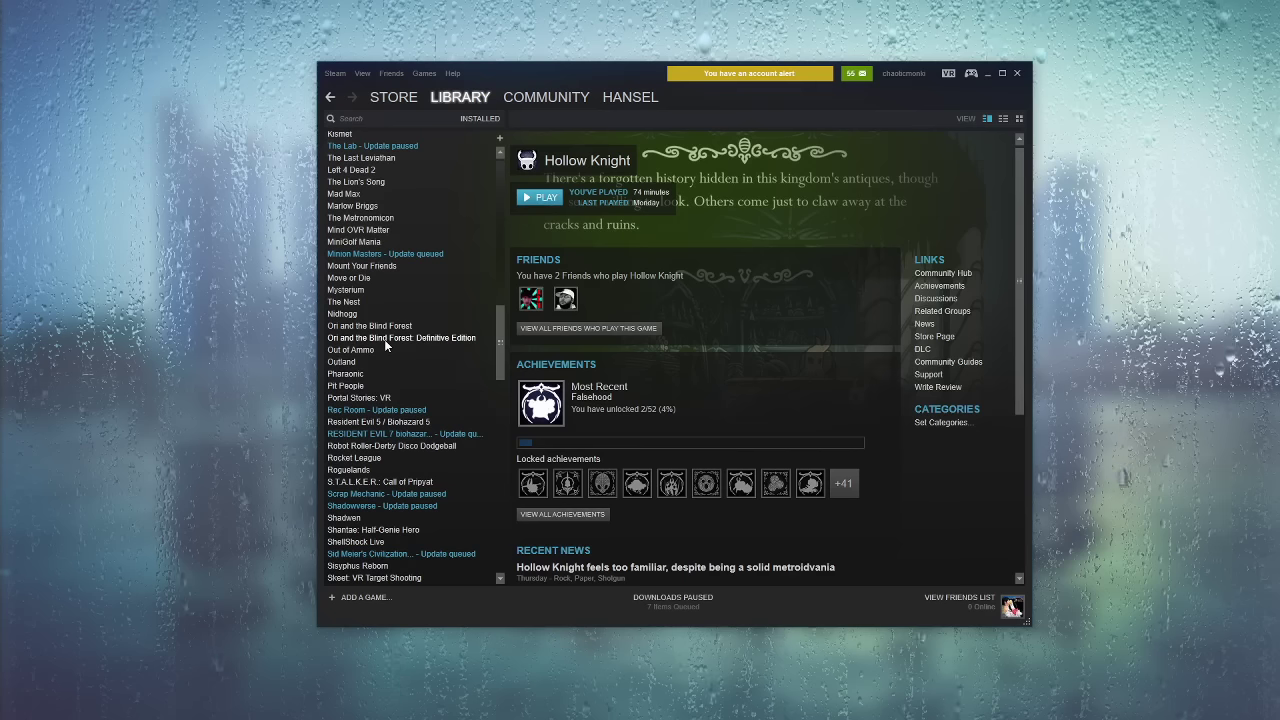
scroll(384, 339, "down", 1)
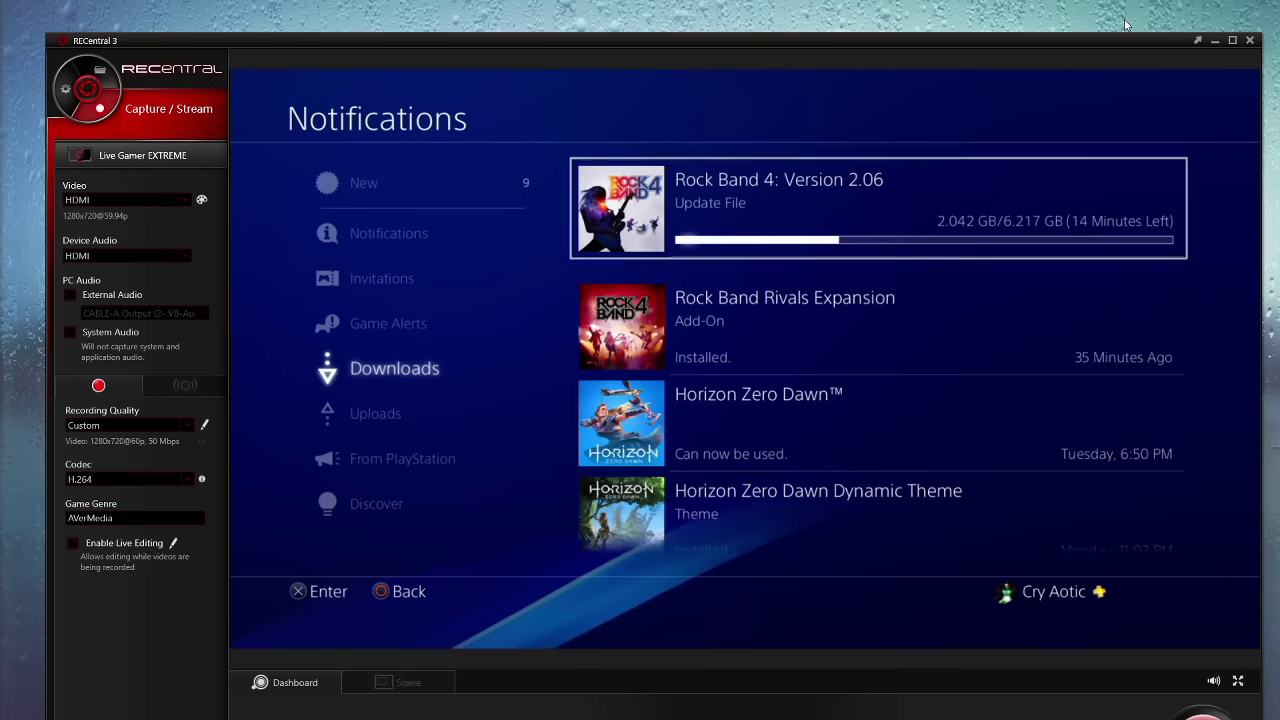
Step: Minimize the RECentral 3 capture window to reveal Steam's Hollow Knight page
left_click(1215, 40)
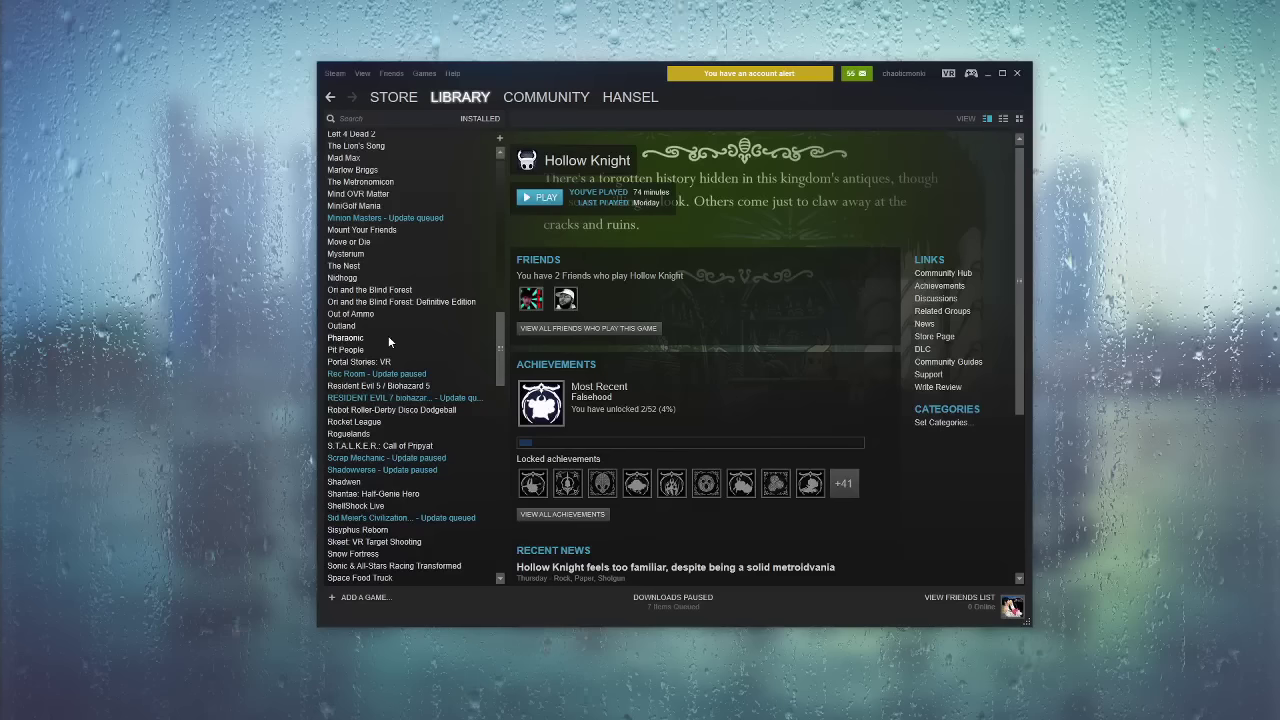
scroll(388, 340, "down", 3)
scroll(388, 340, "down", 3)
scroll(388, 340, "down", 3)
scroll(388, 340, "down", 2)
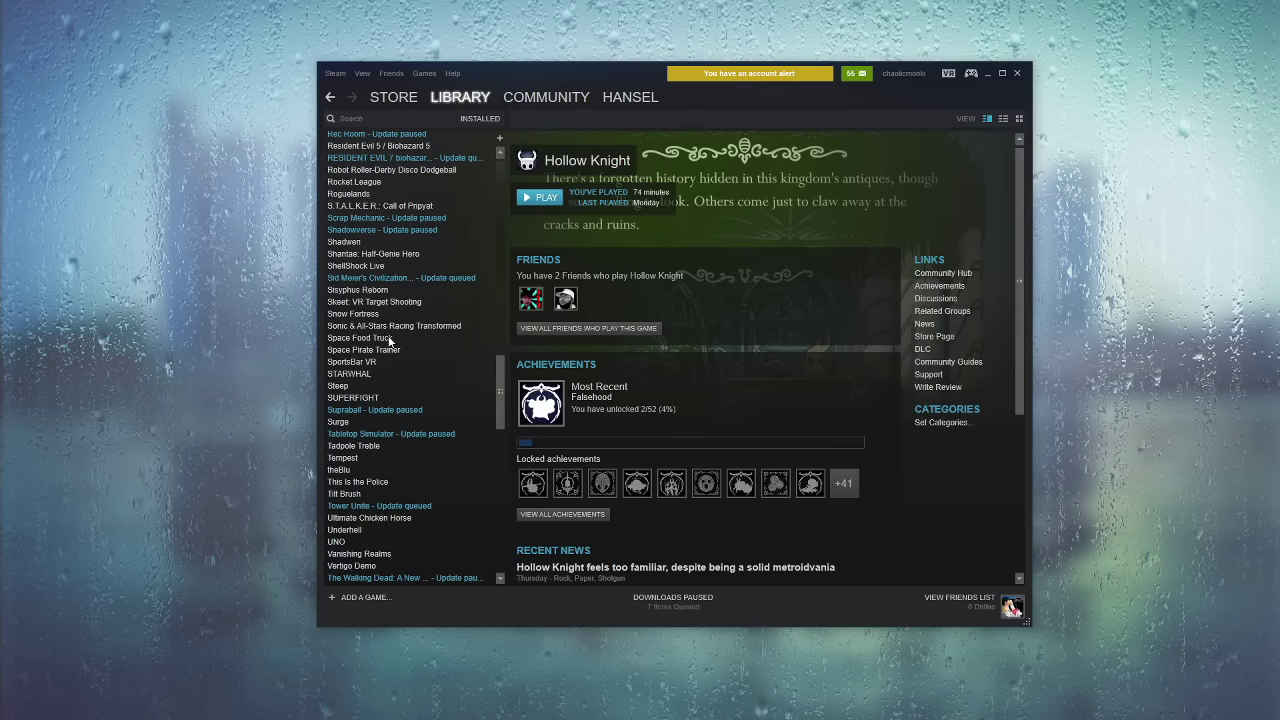
scroll(388, 340, "down", 1)
scroll(388, 340, "down", 1)
scroll(388, 340, "down", 1)
scroll(388, 340, "down", 1)
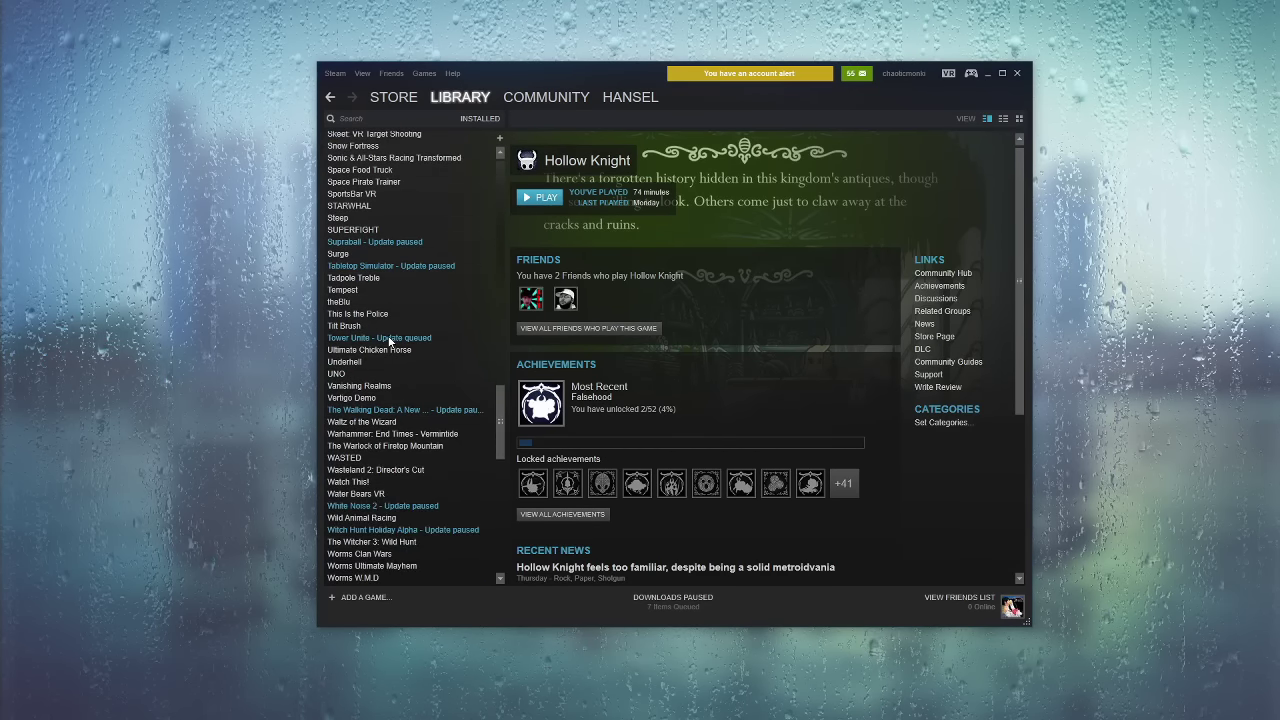
scroll(390, 341, "down", 1)
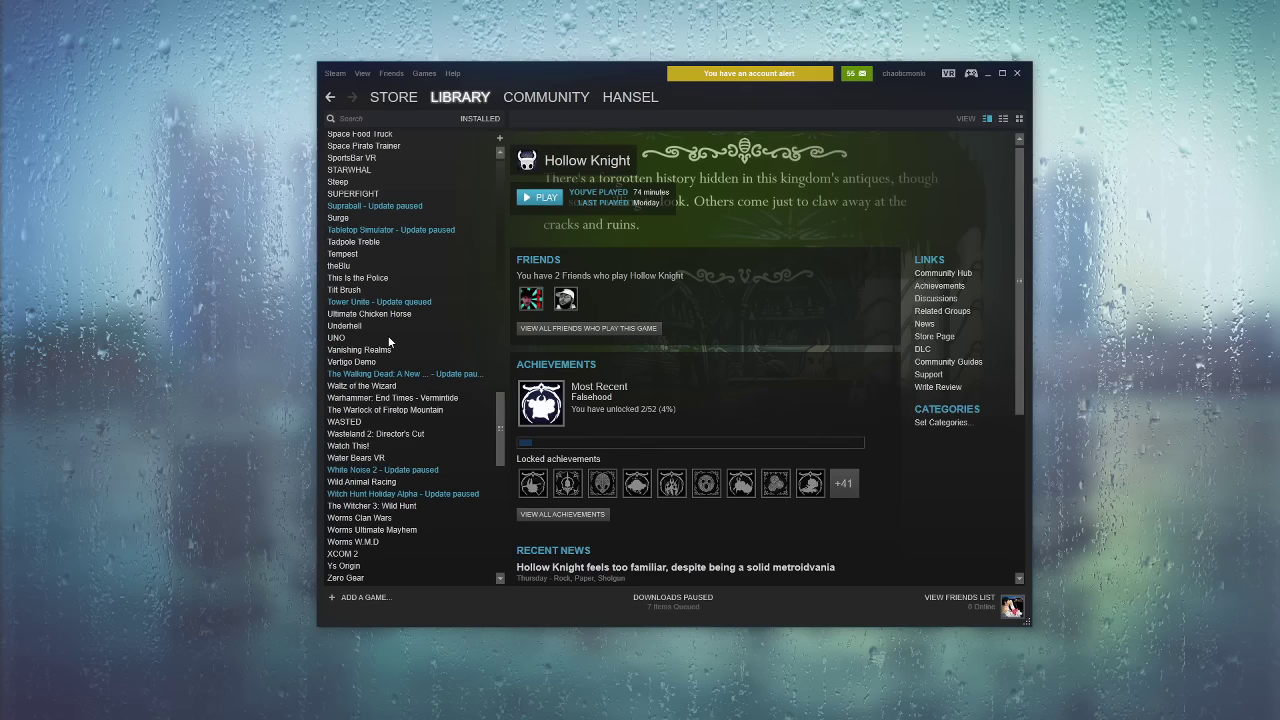
Step: Browse library pages from SportsBar VR through Tabletop Simulator, theBlu and Tower Unite
left_click(352, 158)
left_click(360, 170)
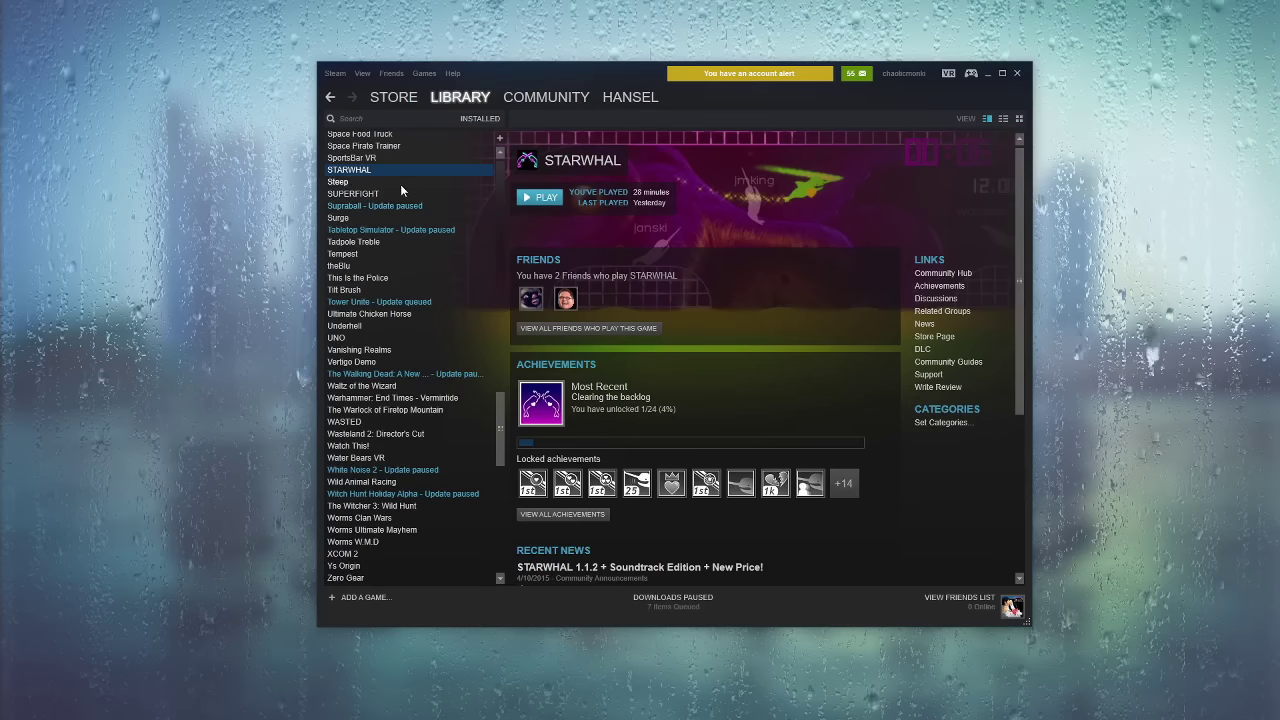
left_click(400, 184)
left_click(421, 194)
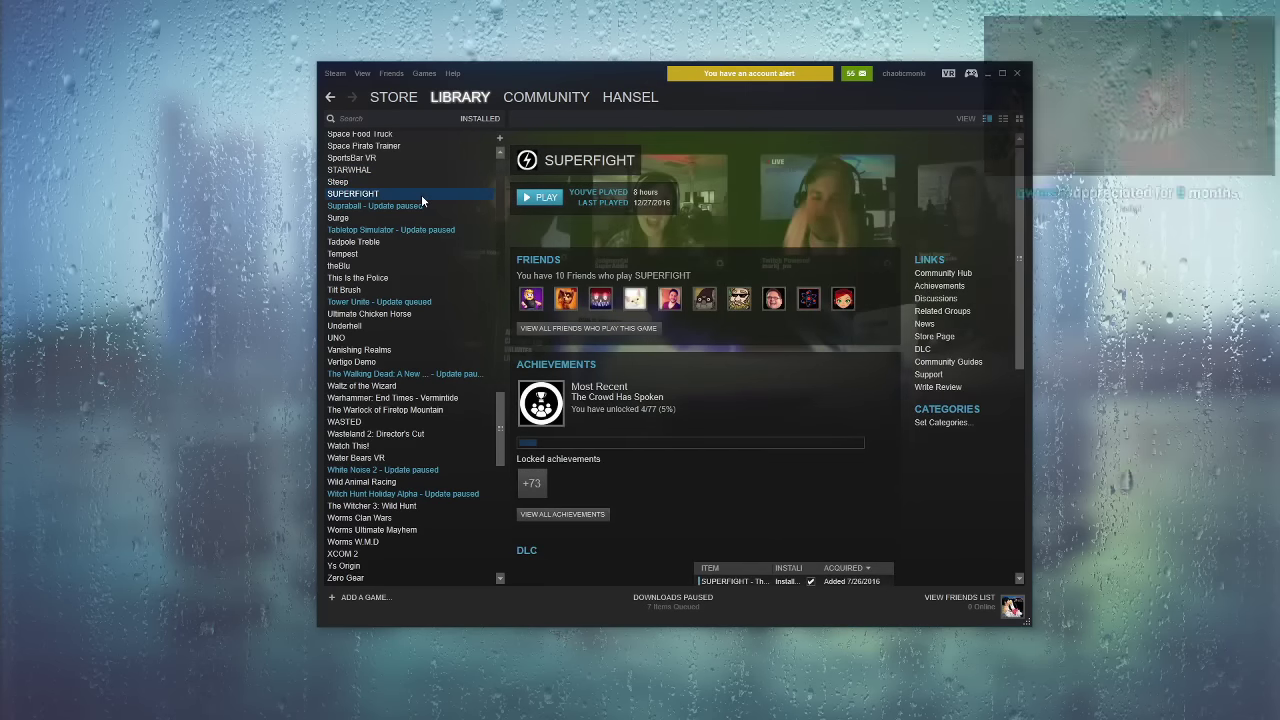
left_click(420, 207)
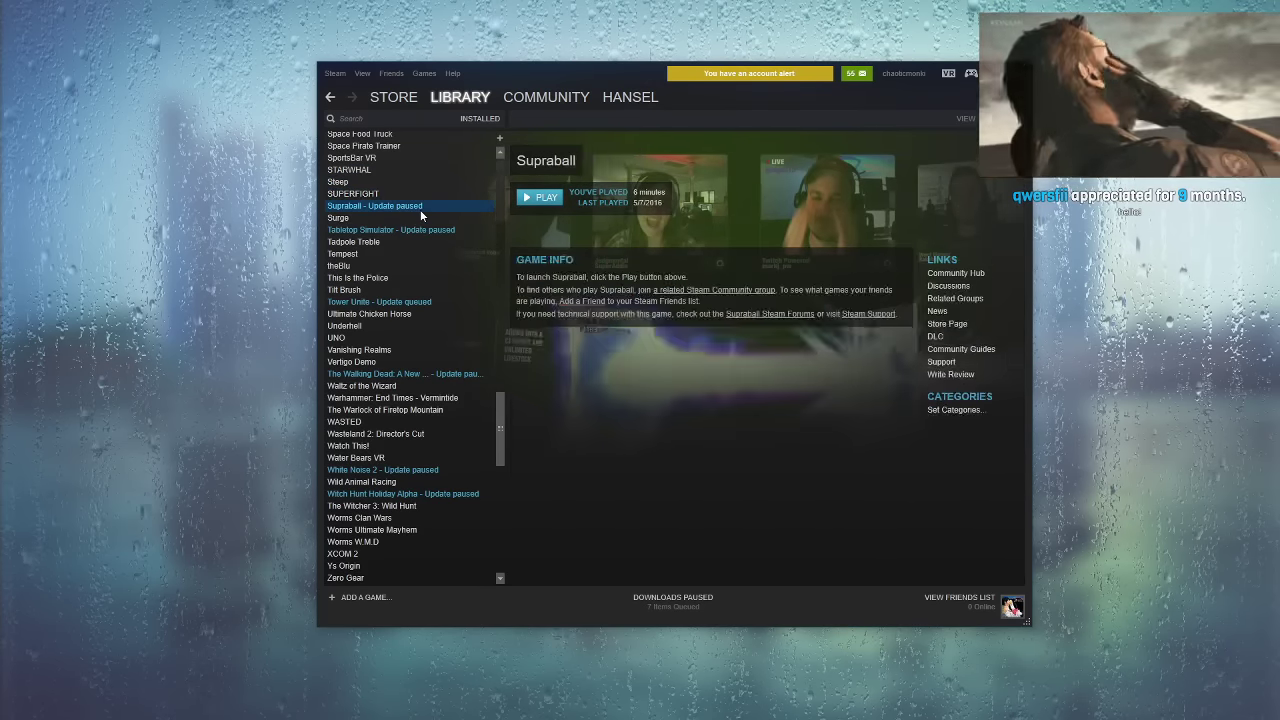
left_click(420, 218)
left_click(434, 231)
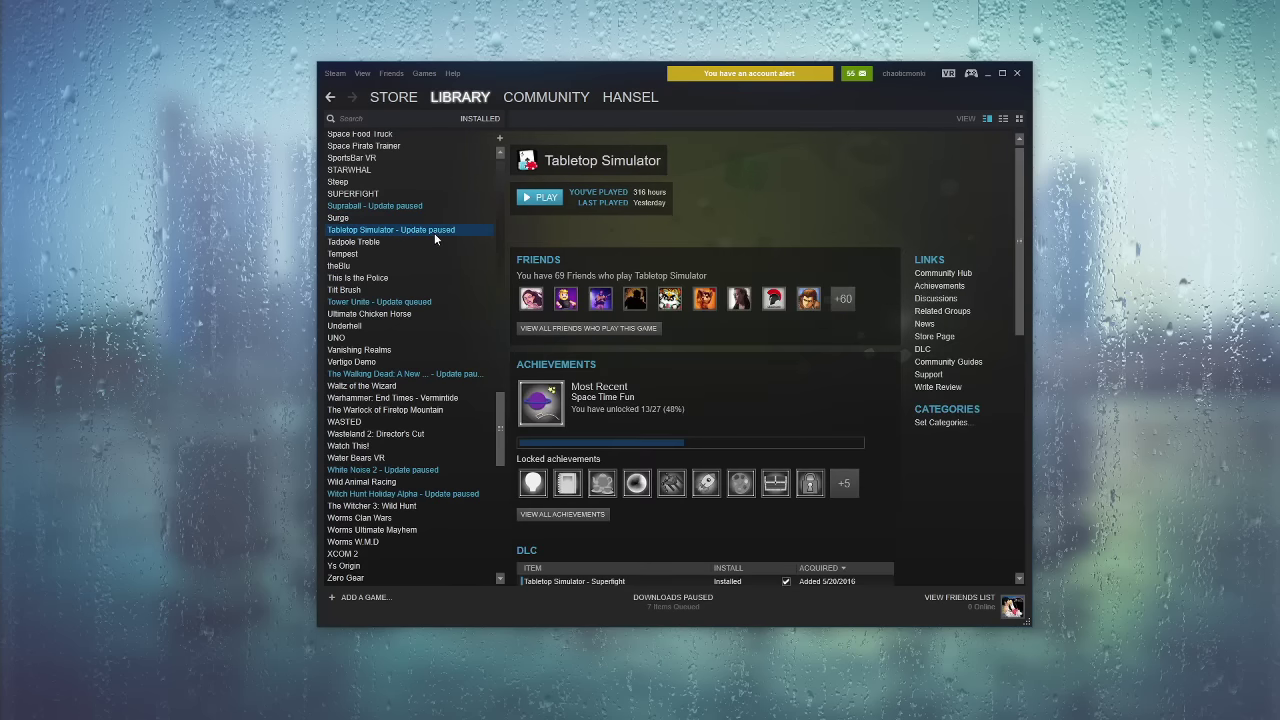
left_click(426, 253)
left_click(412, 265)
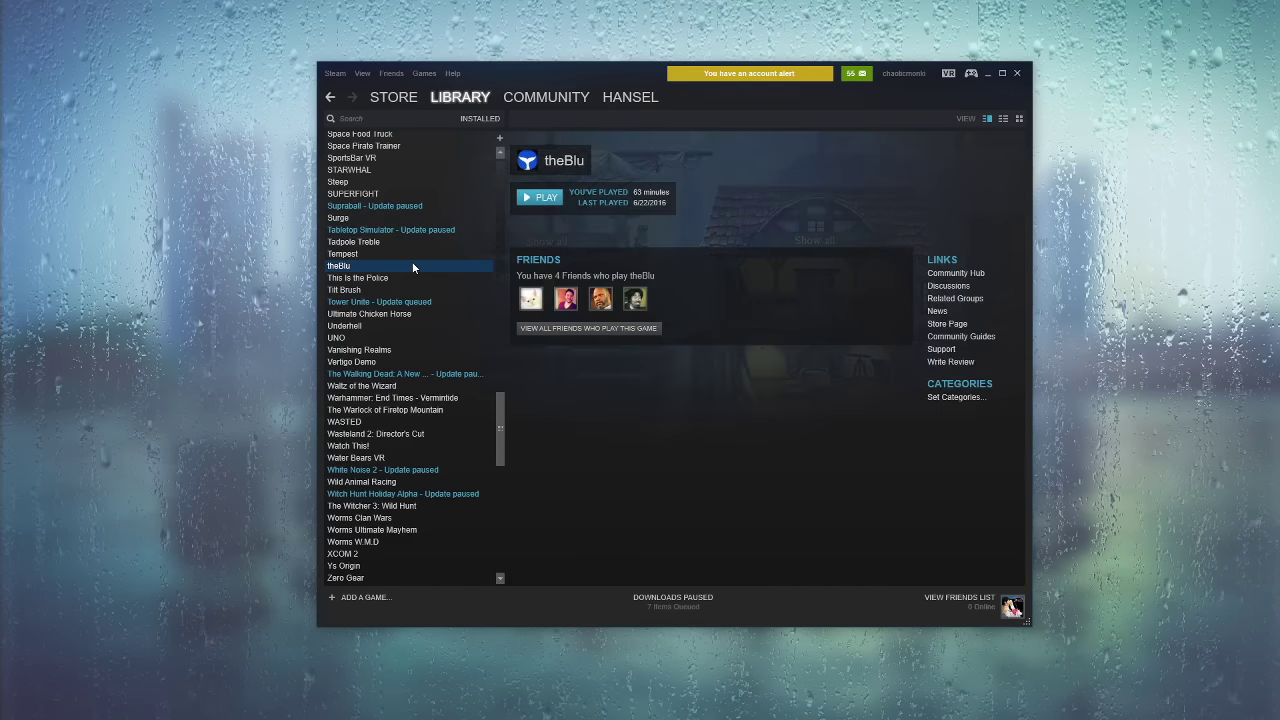
left_click(401, 277)
left_click(392, 301)
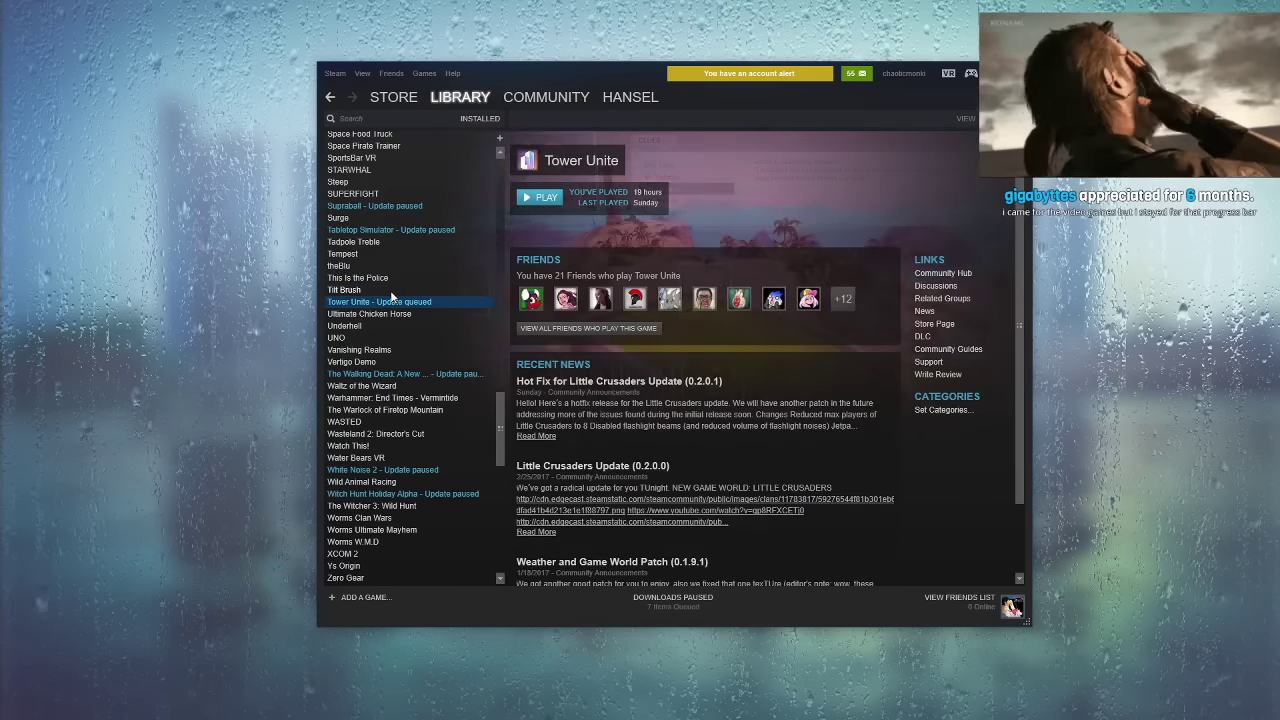
Step: Continue through Underhell, UNO, Vertigo Demo and Vermintide to The Warlock of Firetop Mountain
left_click(390, 290)
left_click(387, 313)
left_click(382, 326)
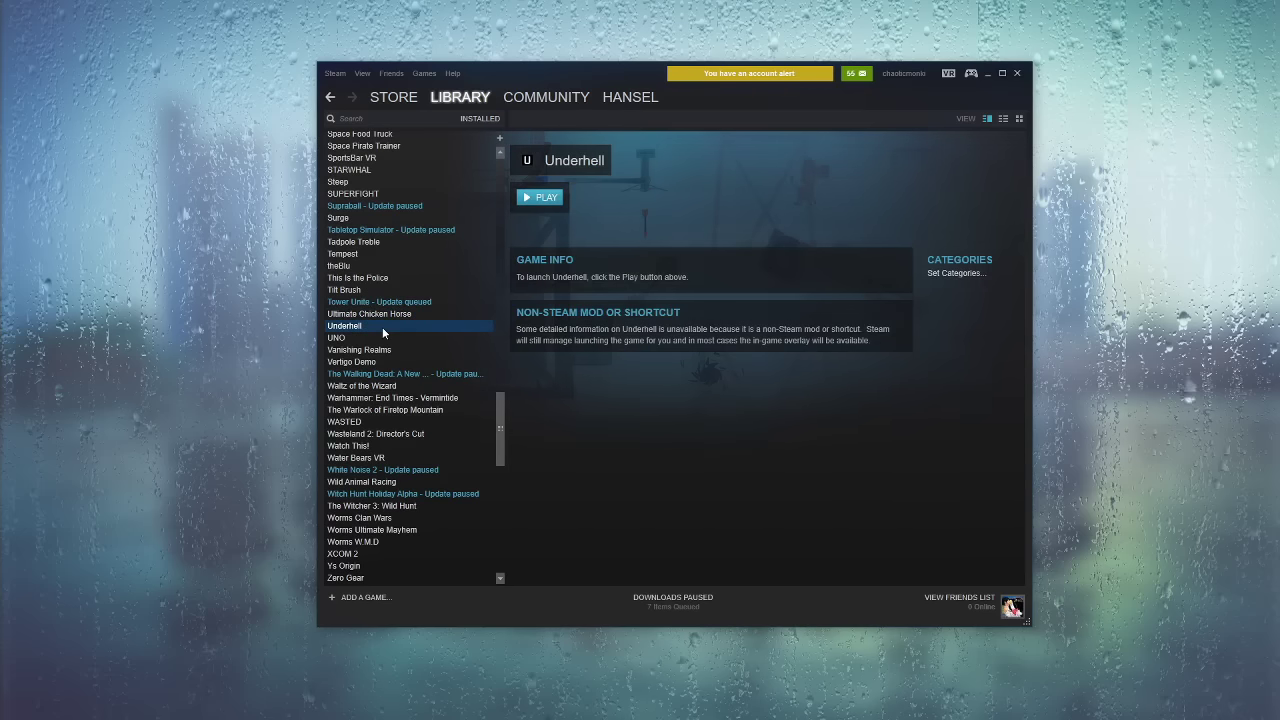
left_click(375, 338)
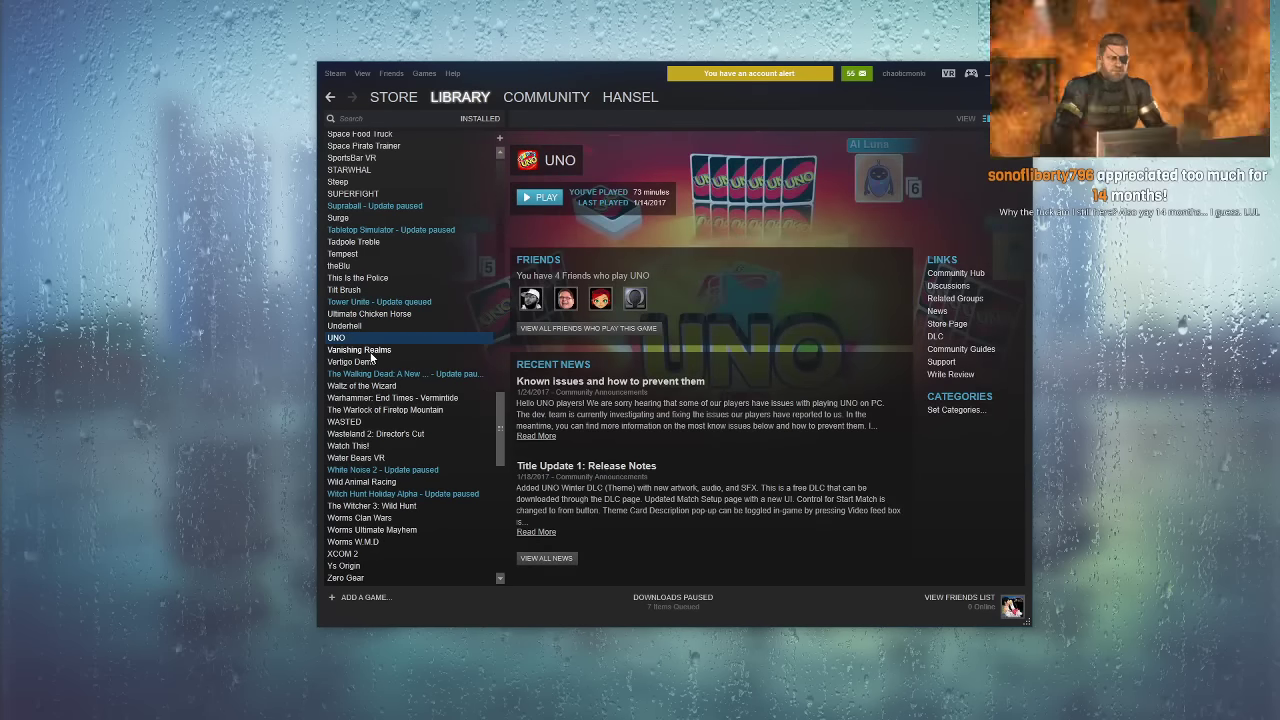
left_click(359, 350)
left_click(352, 362)
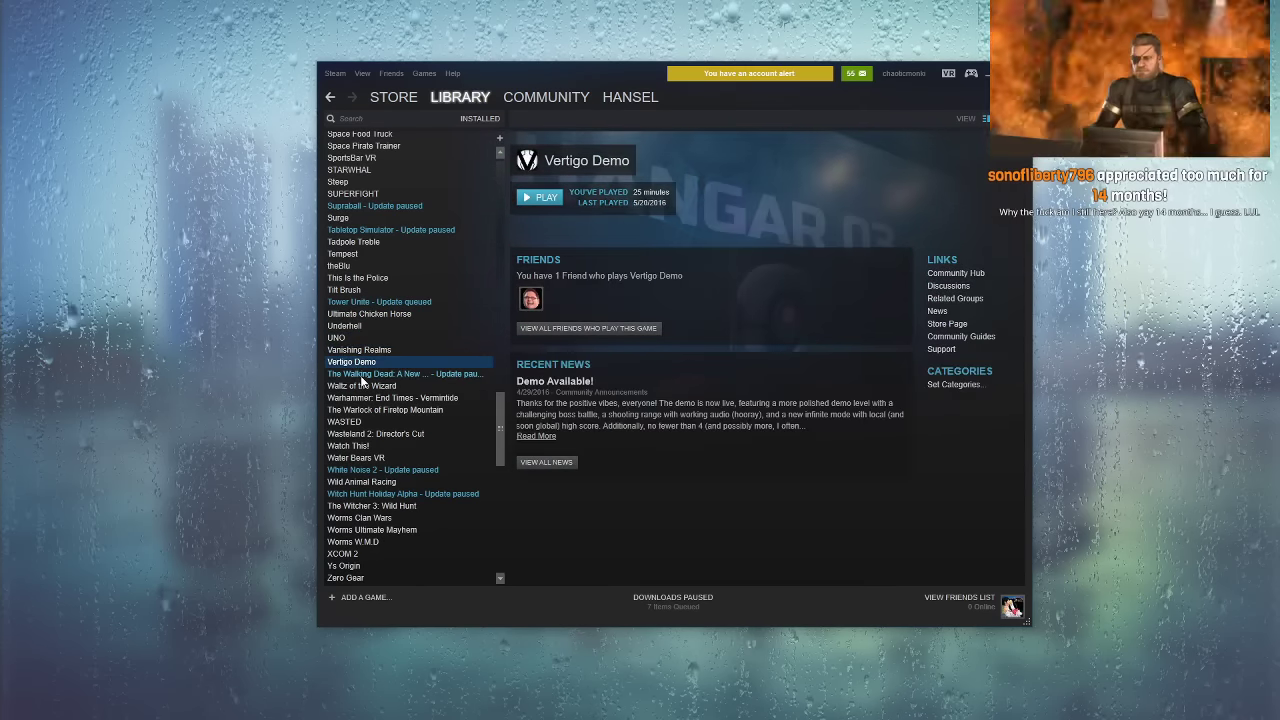
left_click(362, 374)
left_click(362, 398)
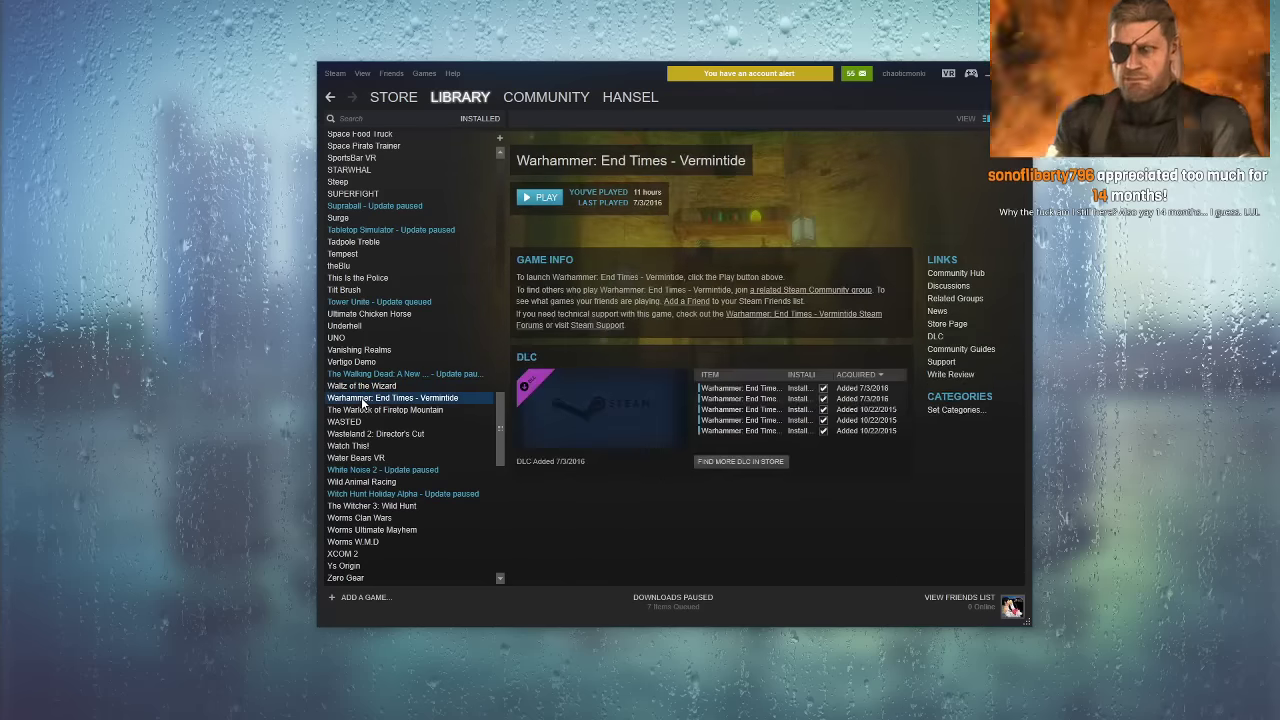
left_click(366, 410)
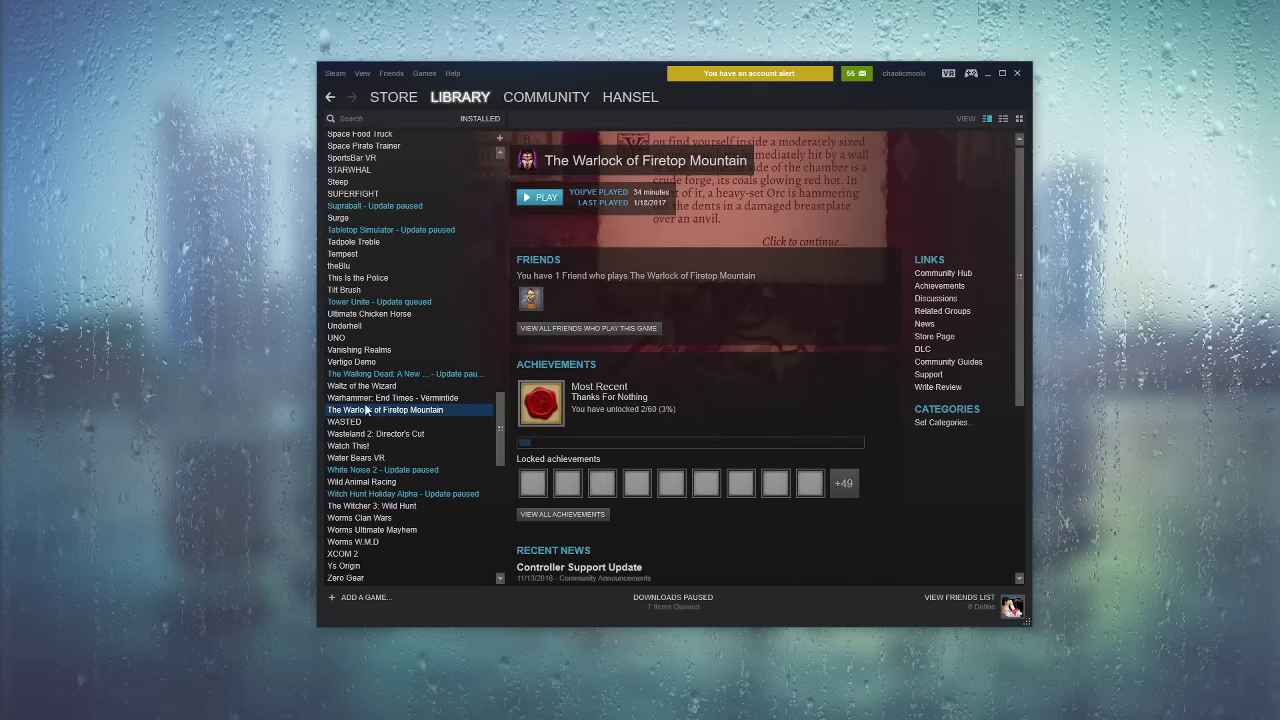
left_click(364, 398)
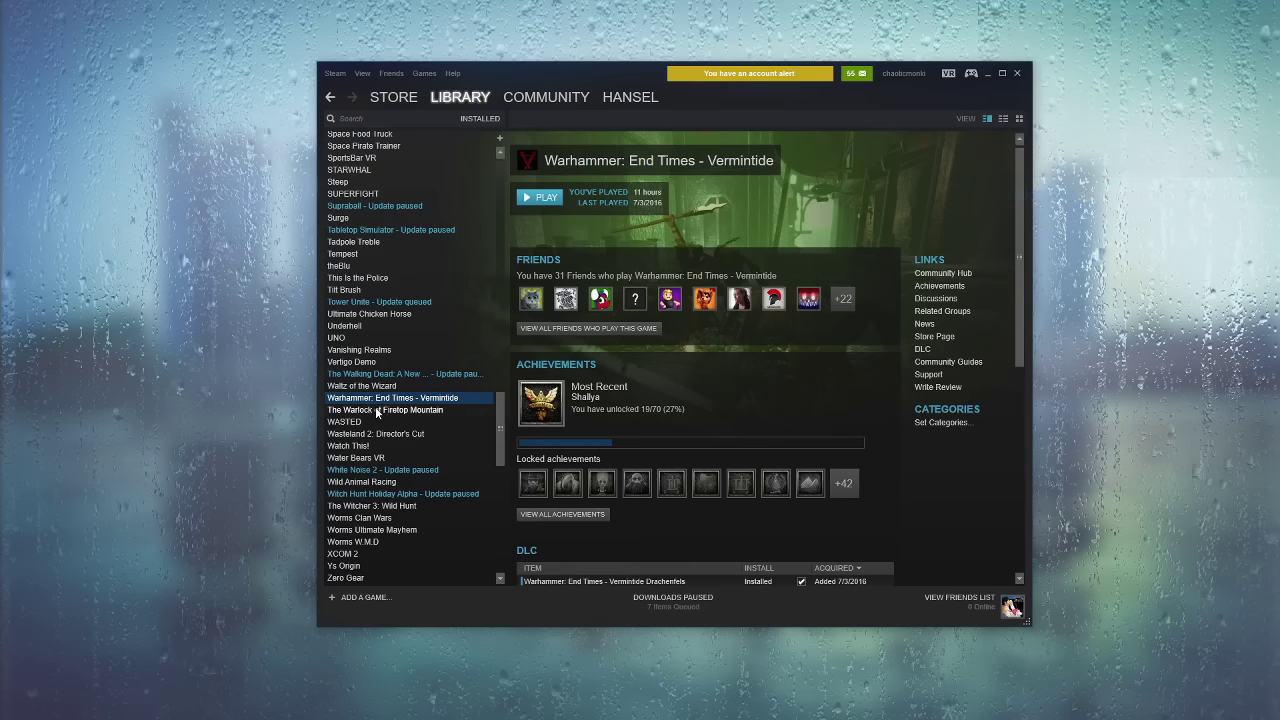
left_click(366, 410)
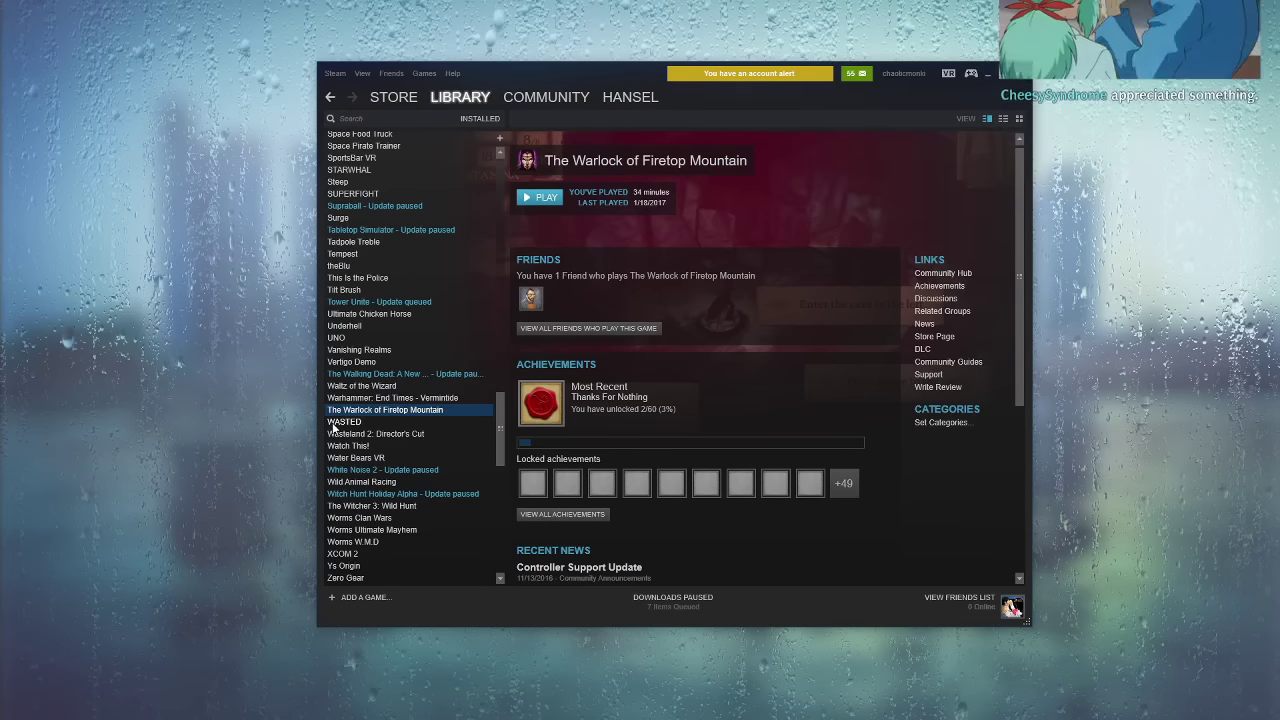
scroll(334, 428, "down", 1)
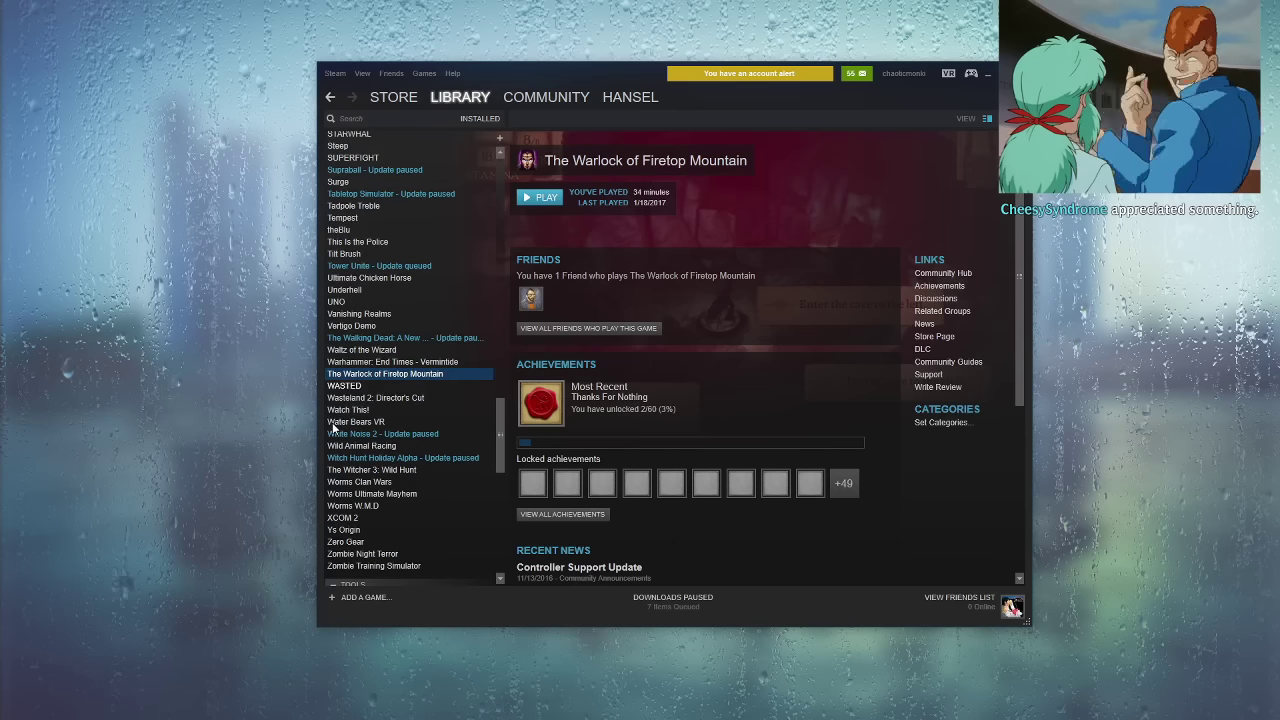
Step: Browse past Wild Animal Racing, The Witcher 3, the Worms games and Ys Origin to Zero Gear
left_click(348, 409)
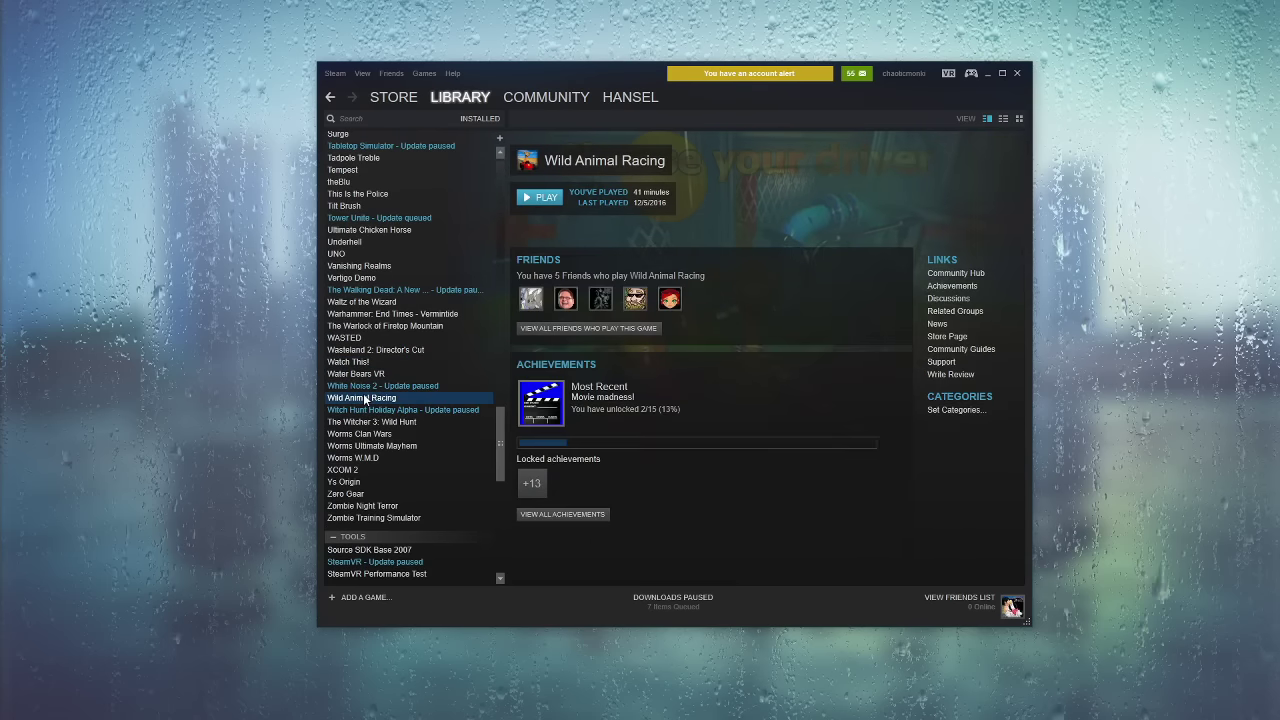
left_click(366, 422)
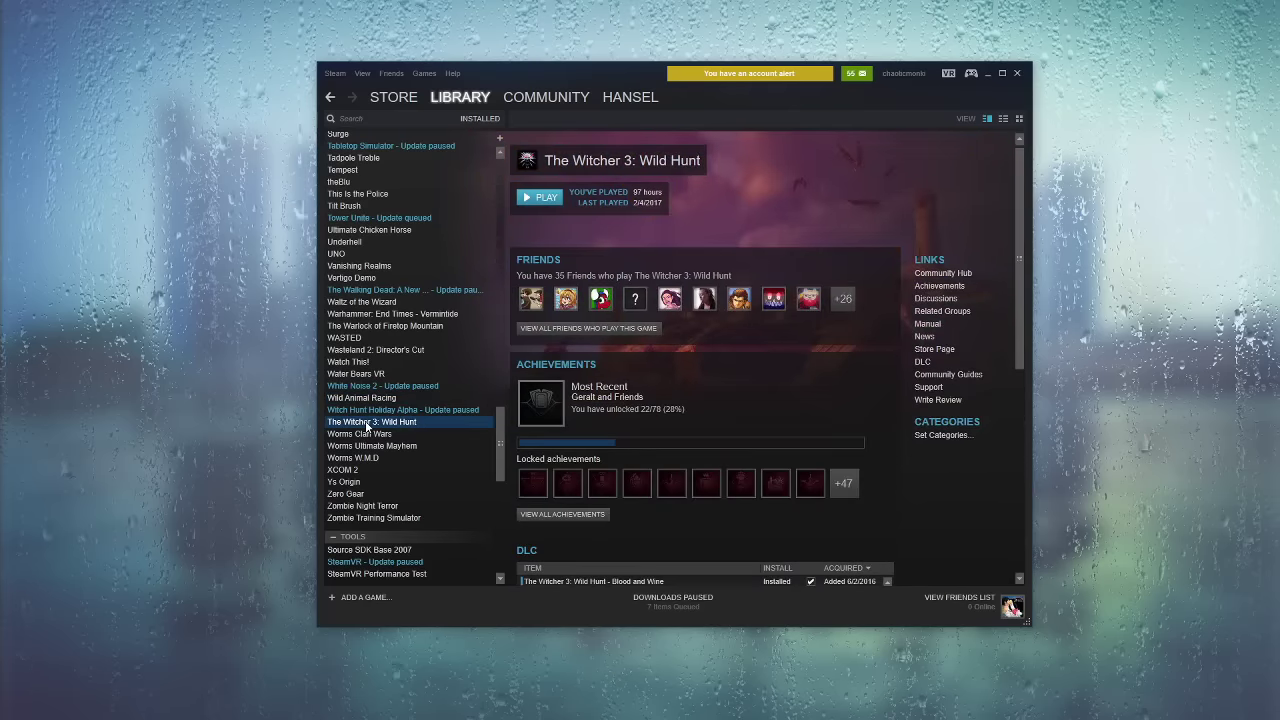
left_click(360, 434)
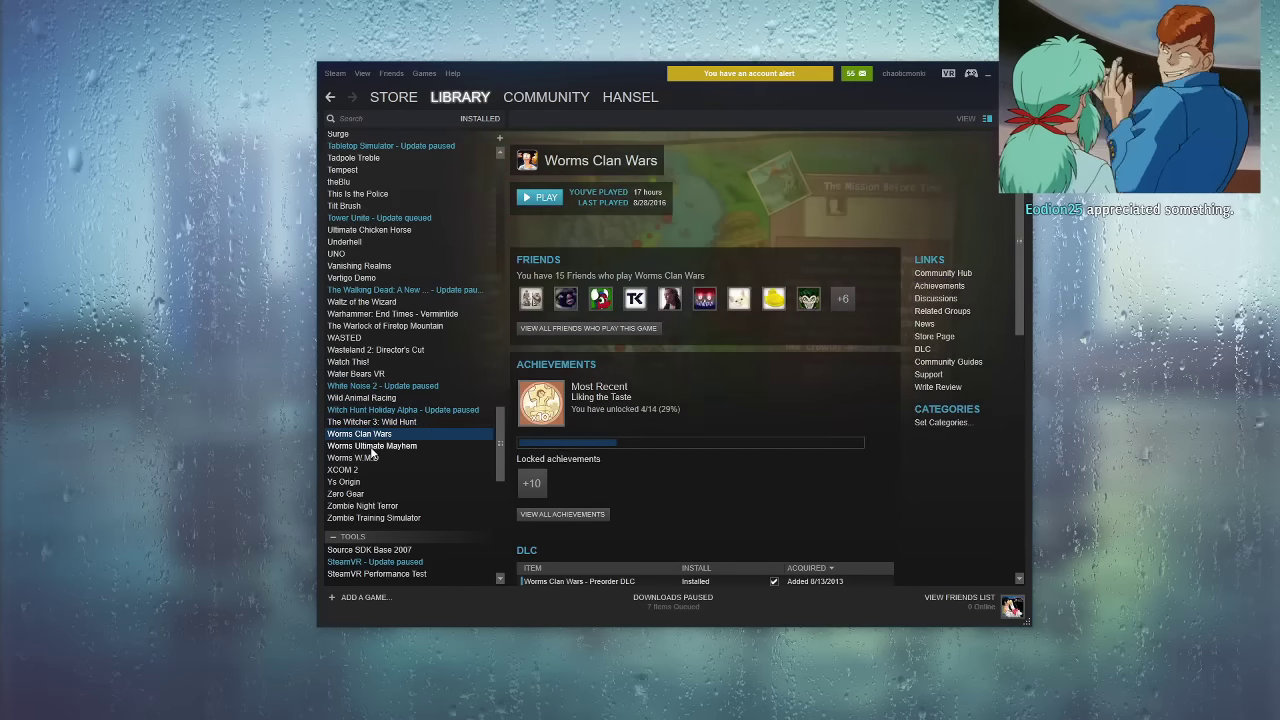
left_click(371, 446)
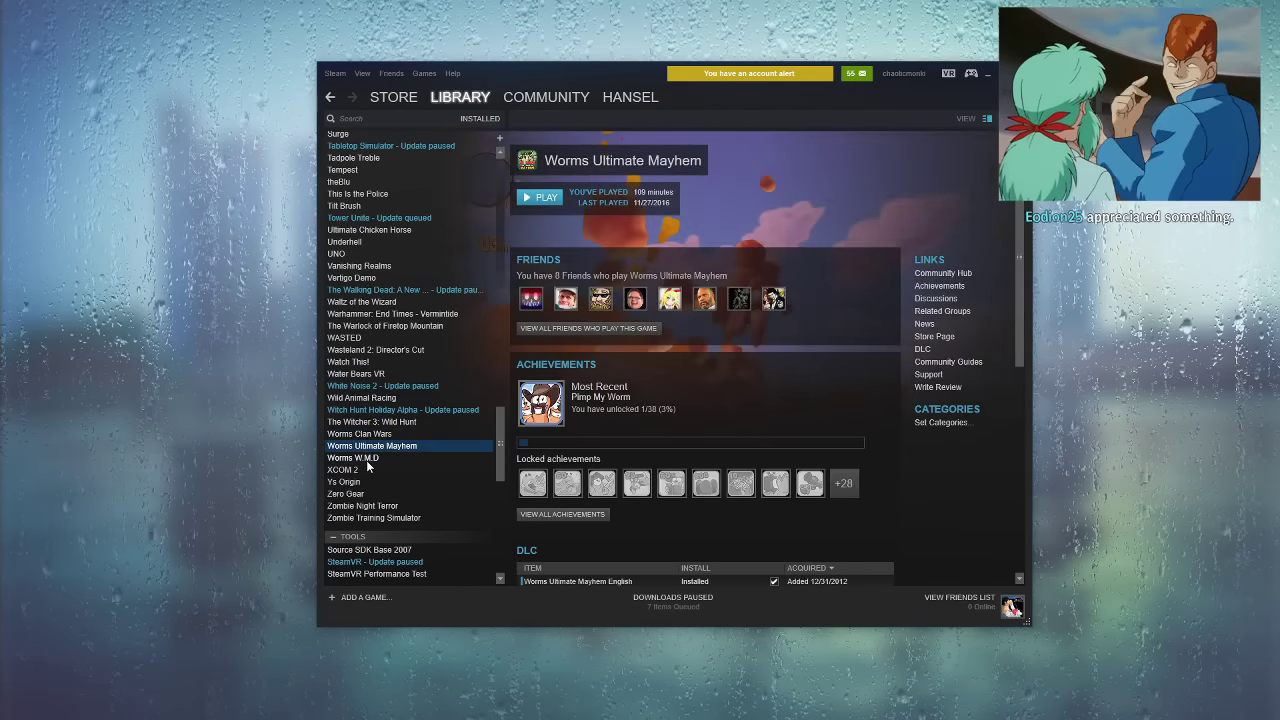
left_click(353, 458)
left_click(368, 471)
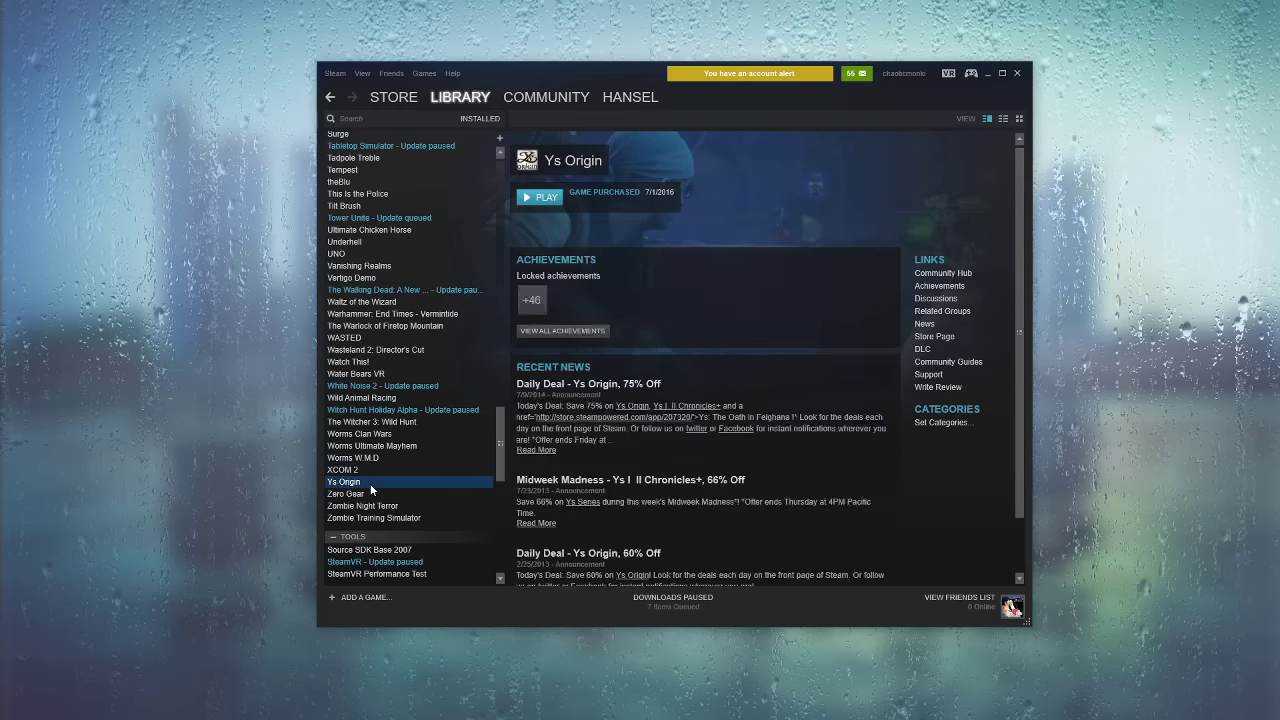
left_click(371, 495)
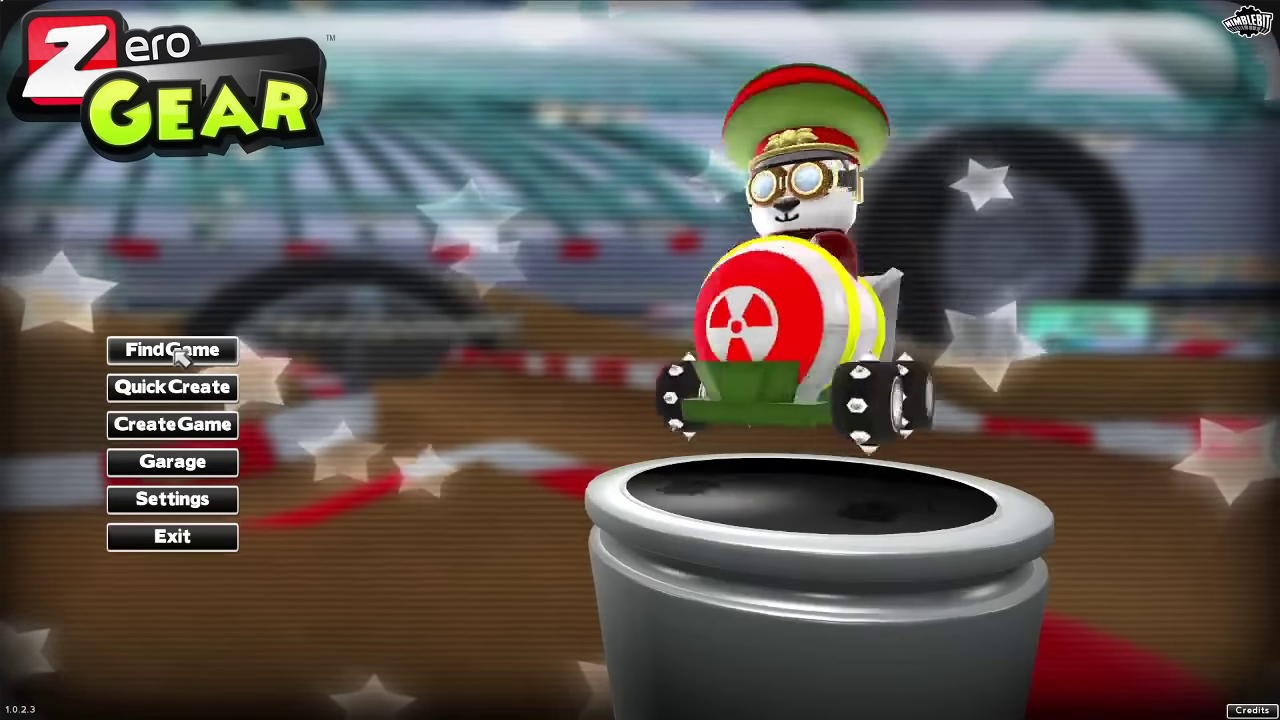
Step: Check the empty online server list, then start a quick Zero Gear match
left_click(172, 349)
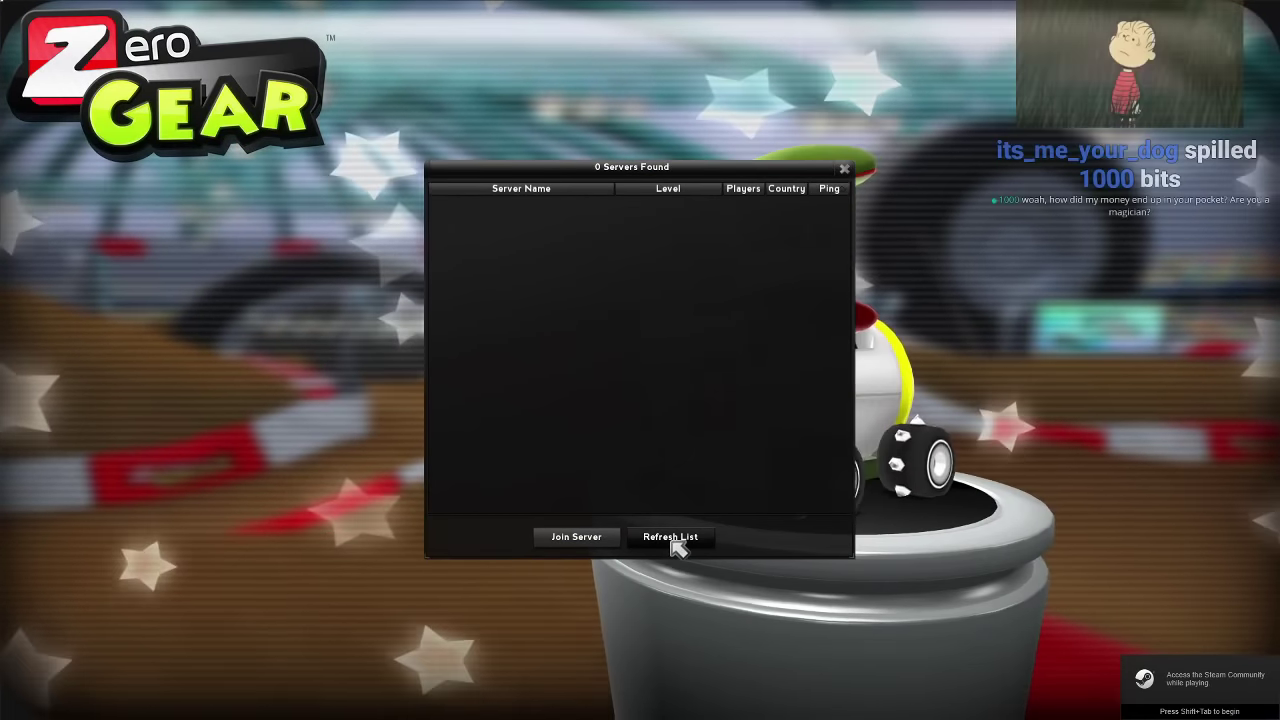
left_click(845, 169)
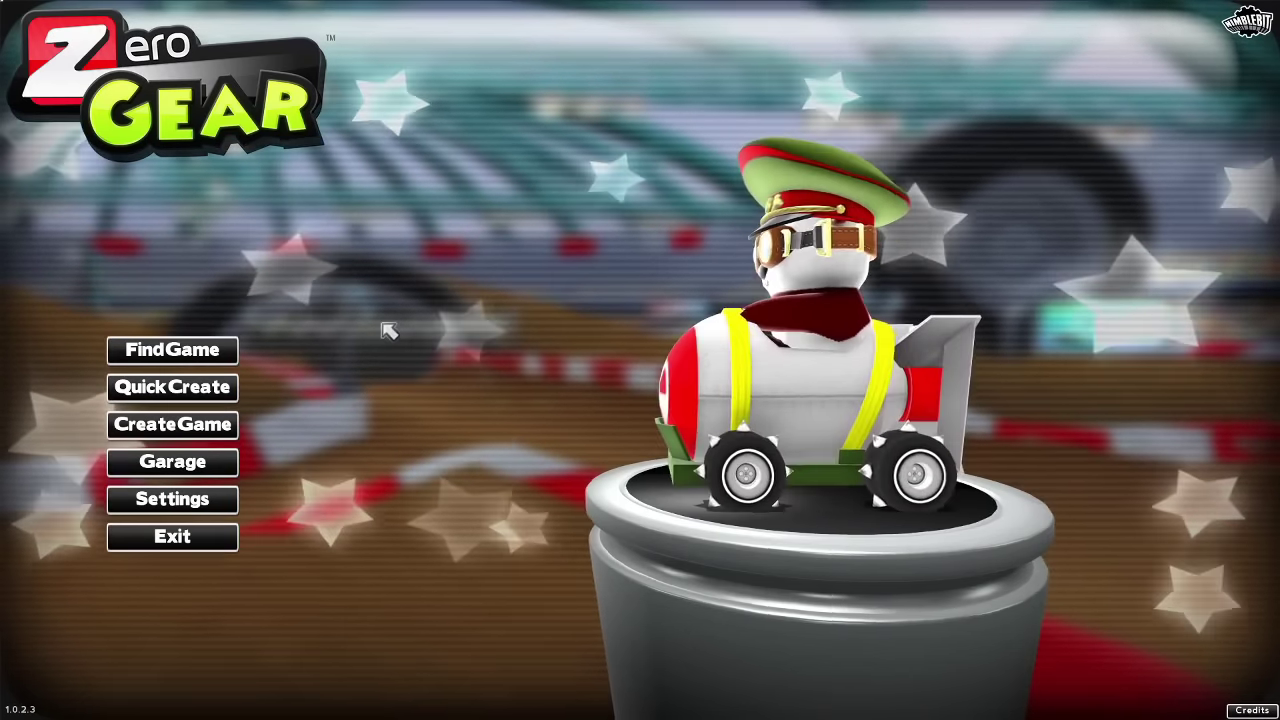
left_click(190, 390)
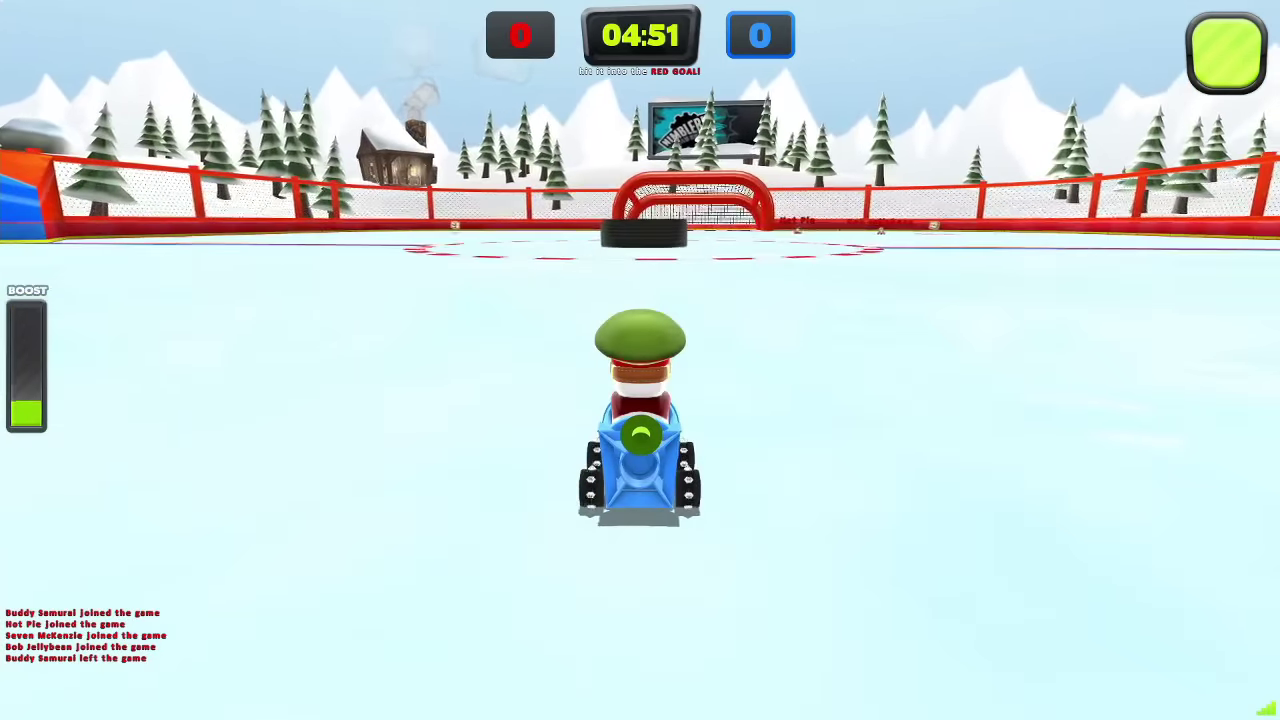
Step: Drive the kart across the snowy rink and ram the giant tire puck
key("Up")
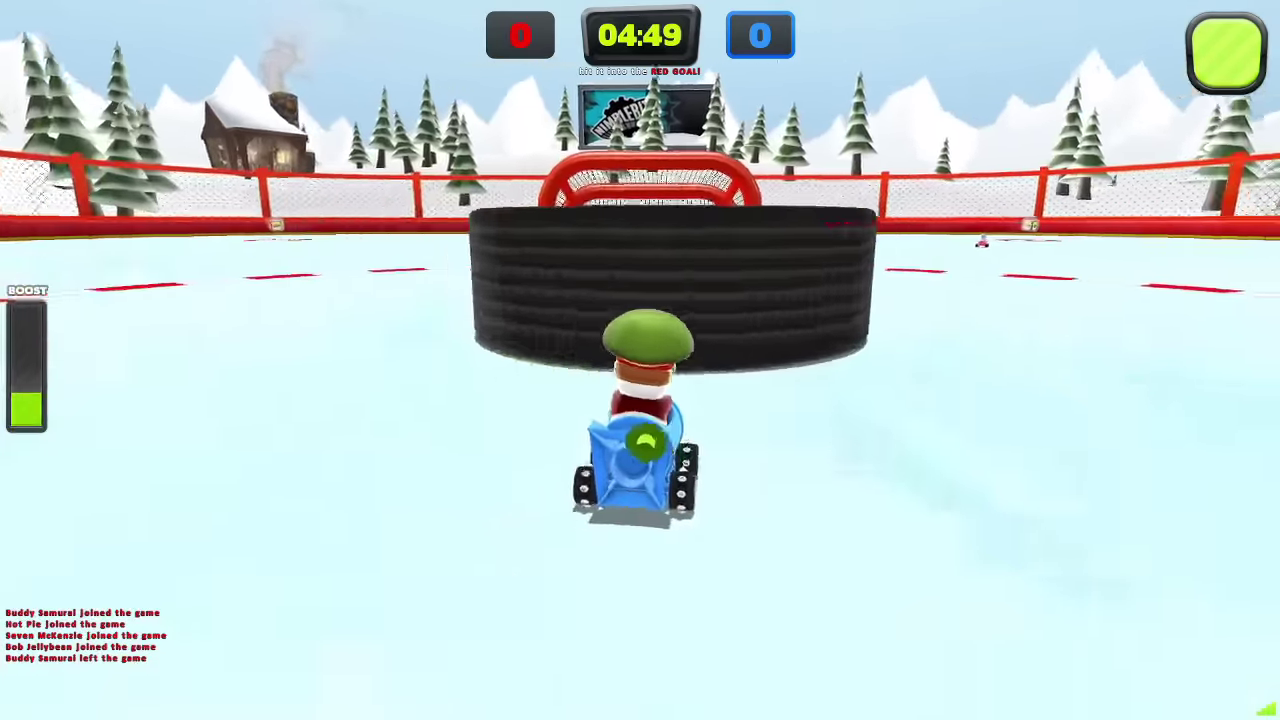
key("Left")
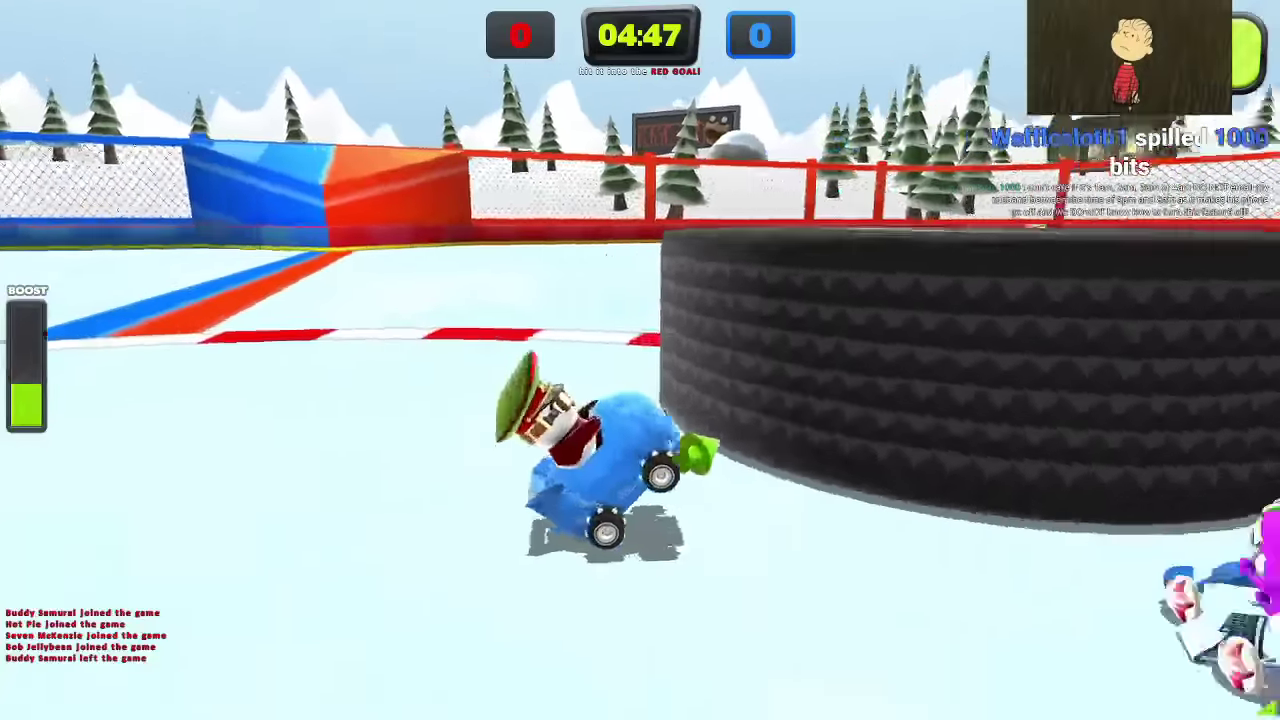
key("Up")
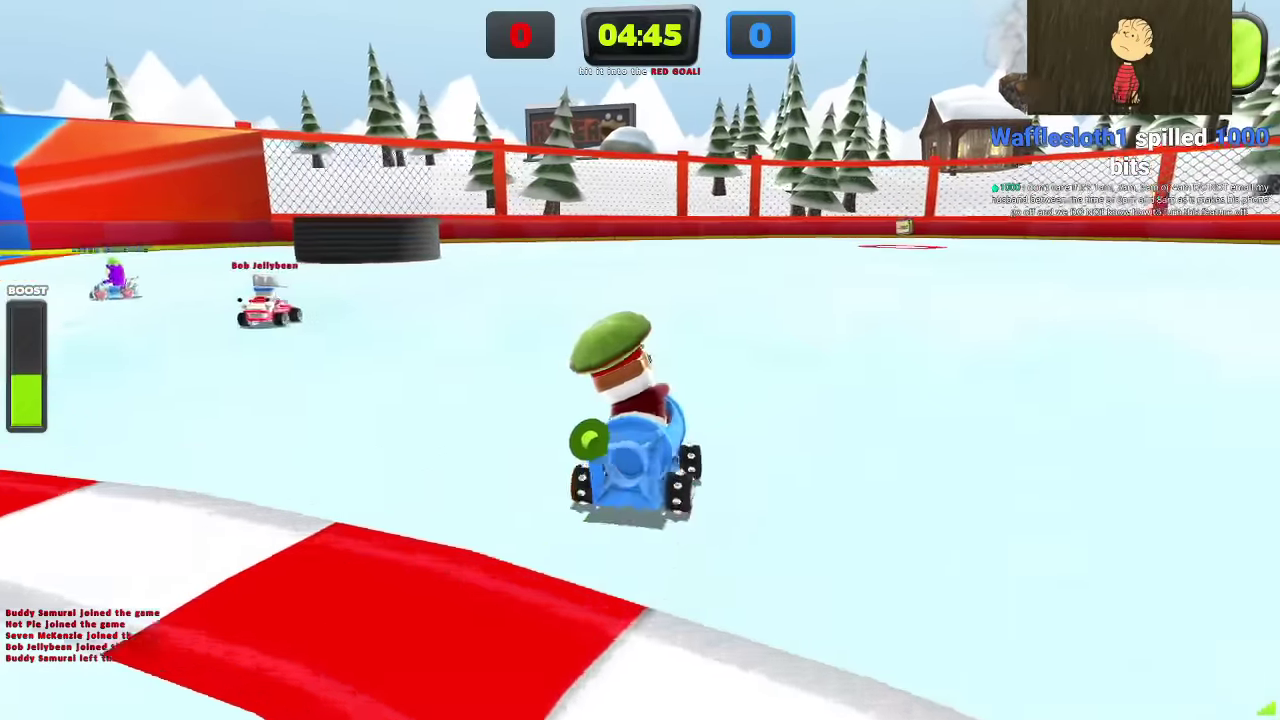
key("Up")
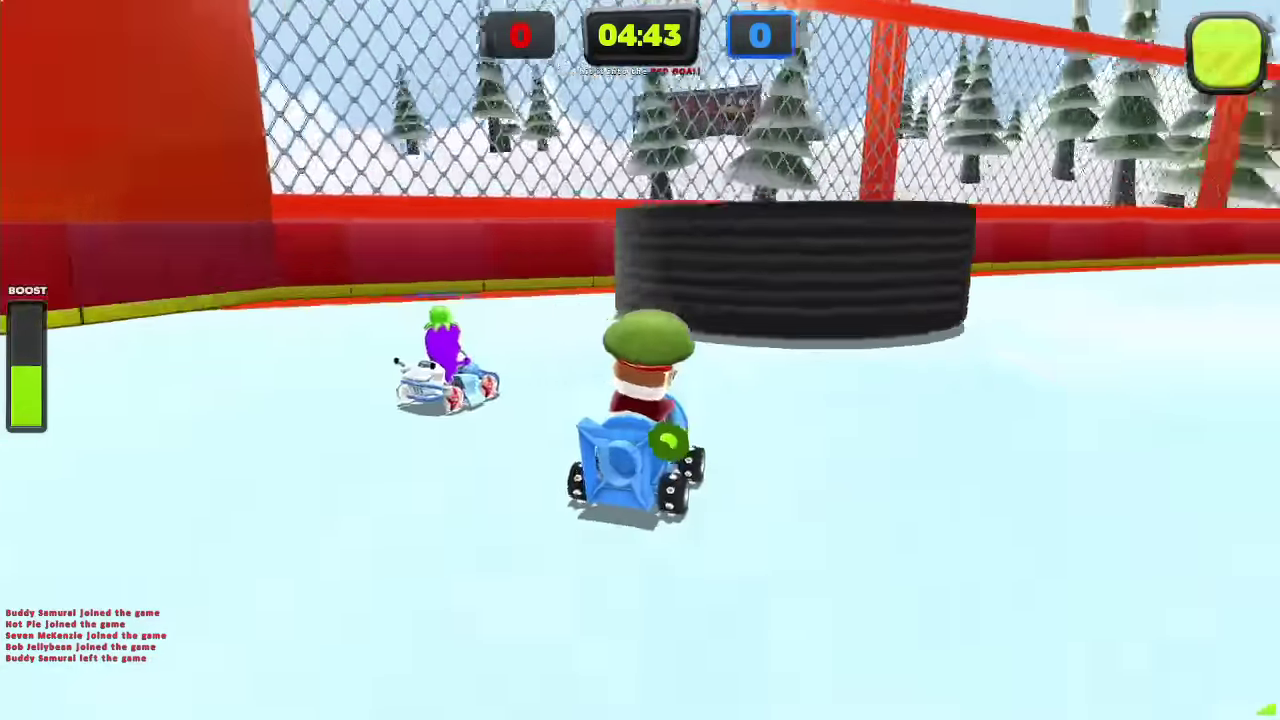
key("Up")
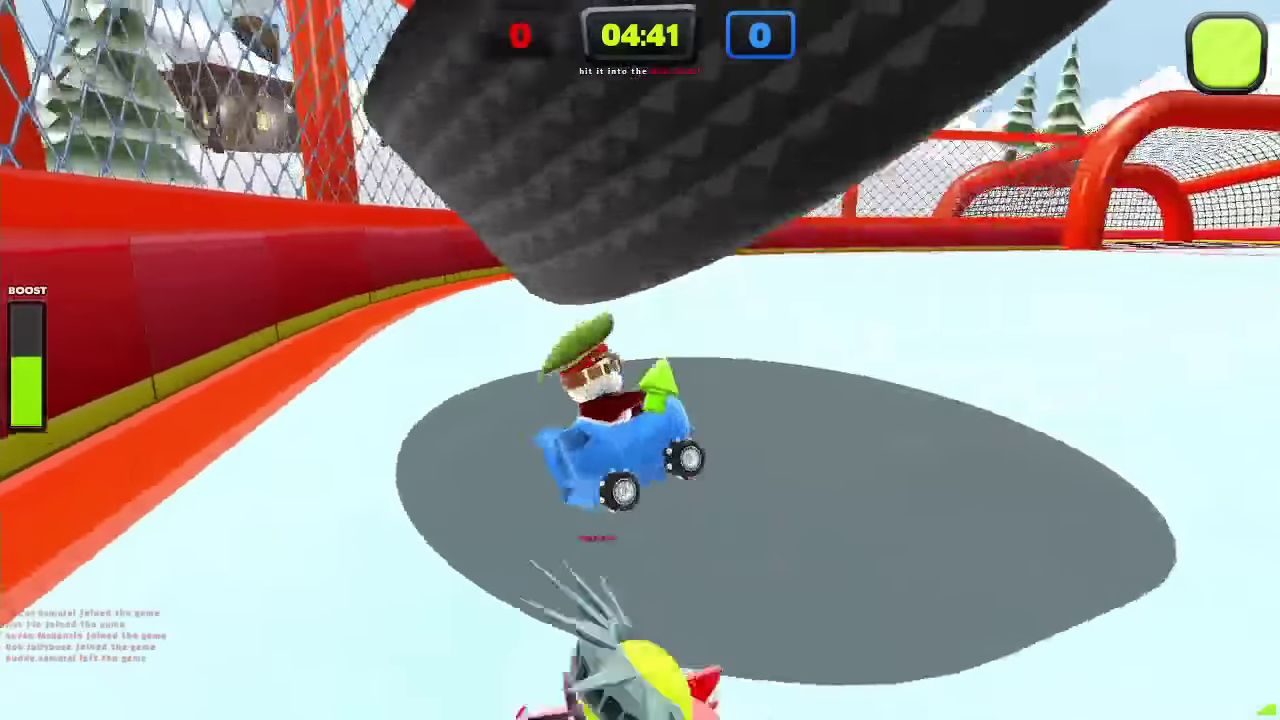
key("Up")
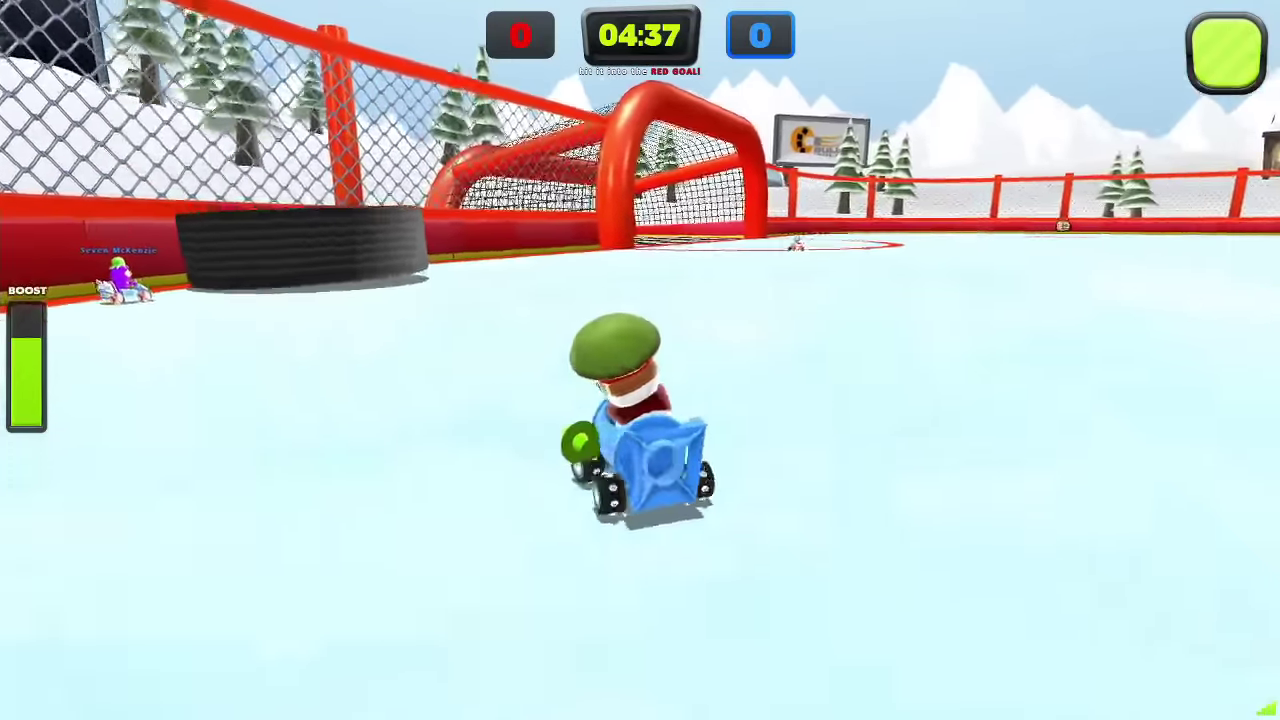
key("Up")
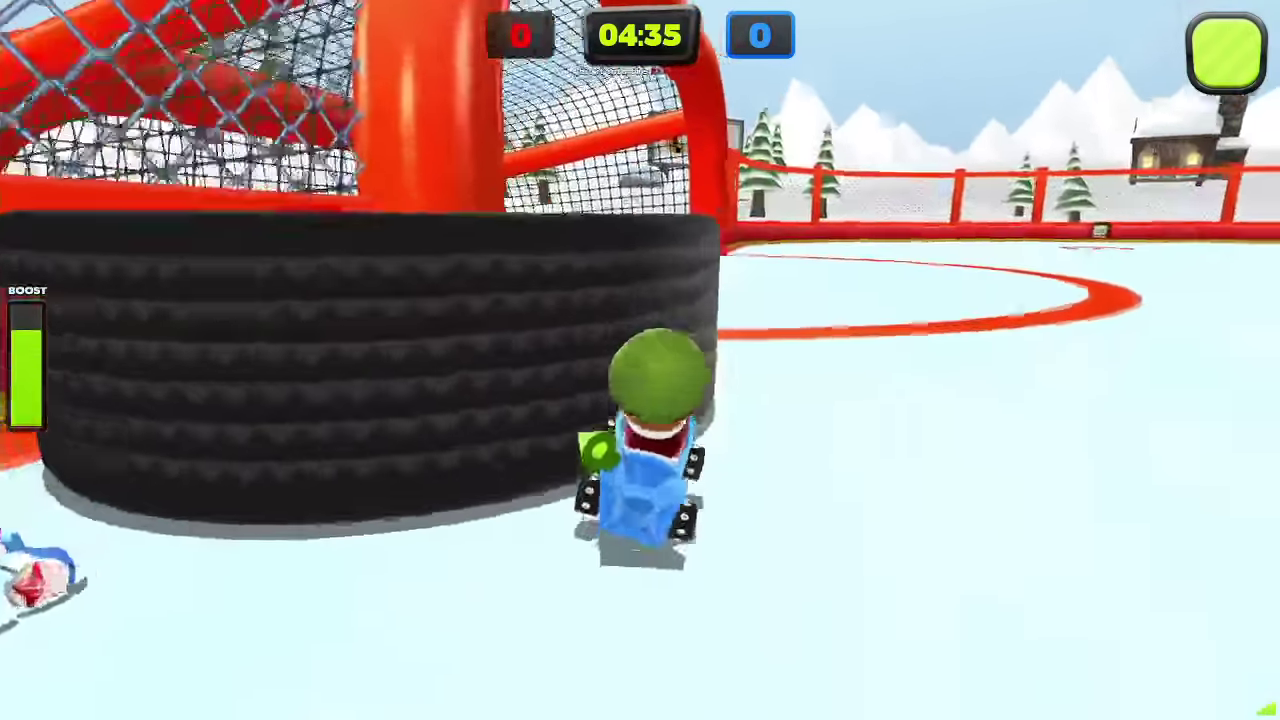
key("Up")
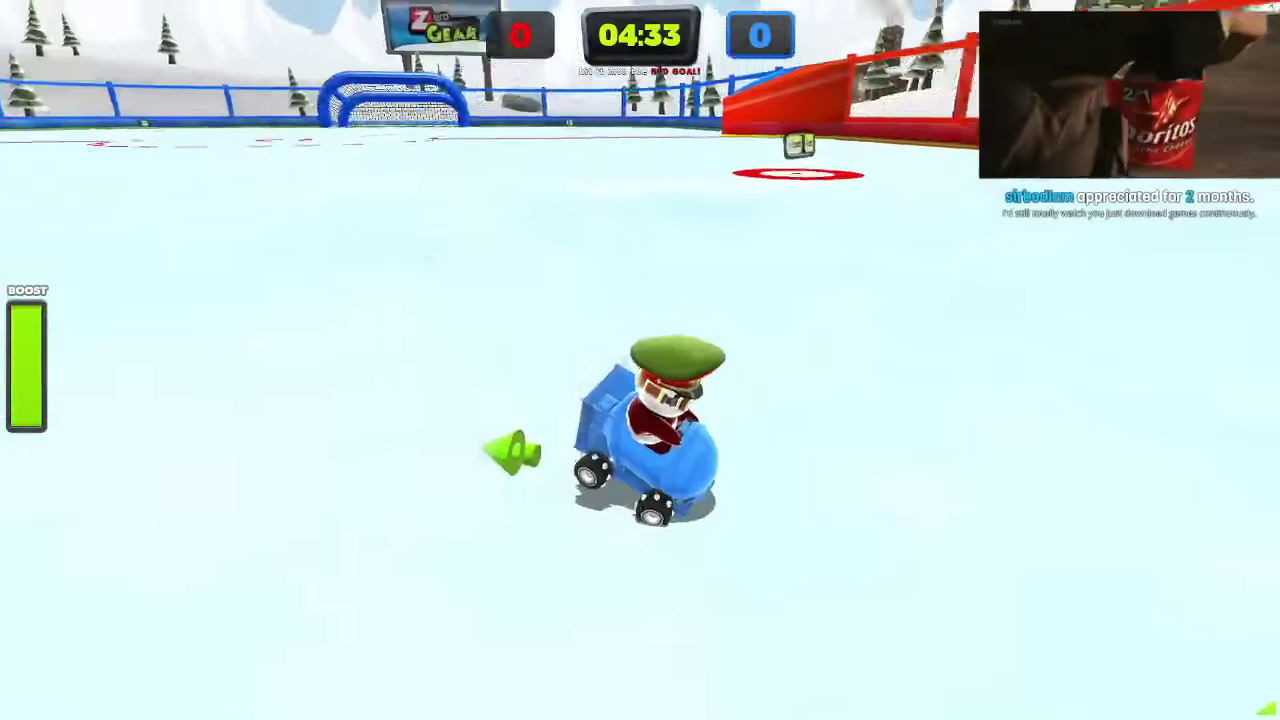
key("Up")
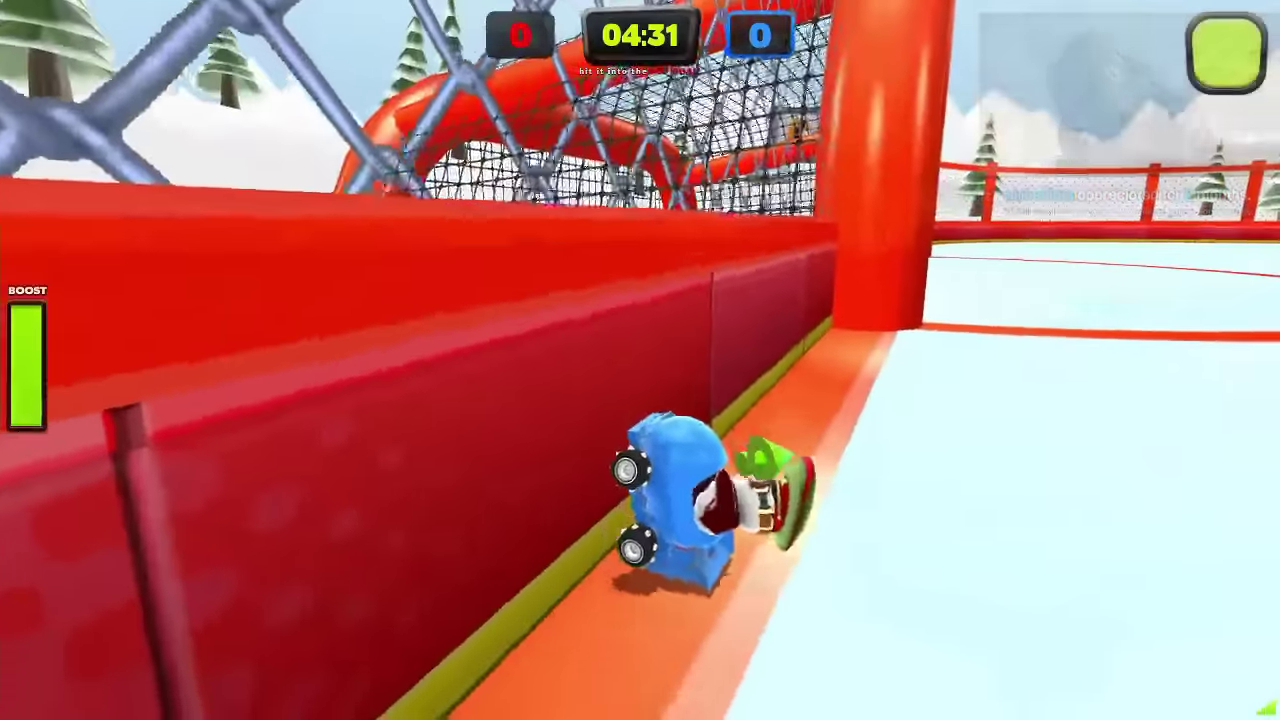
key("Up")
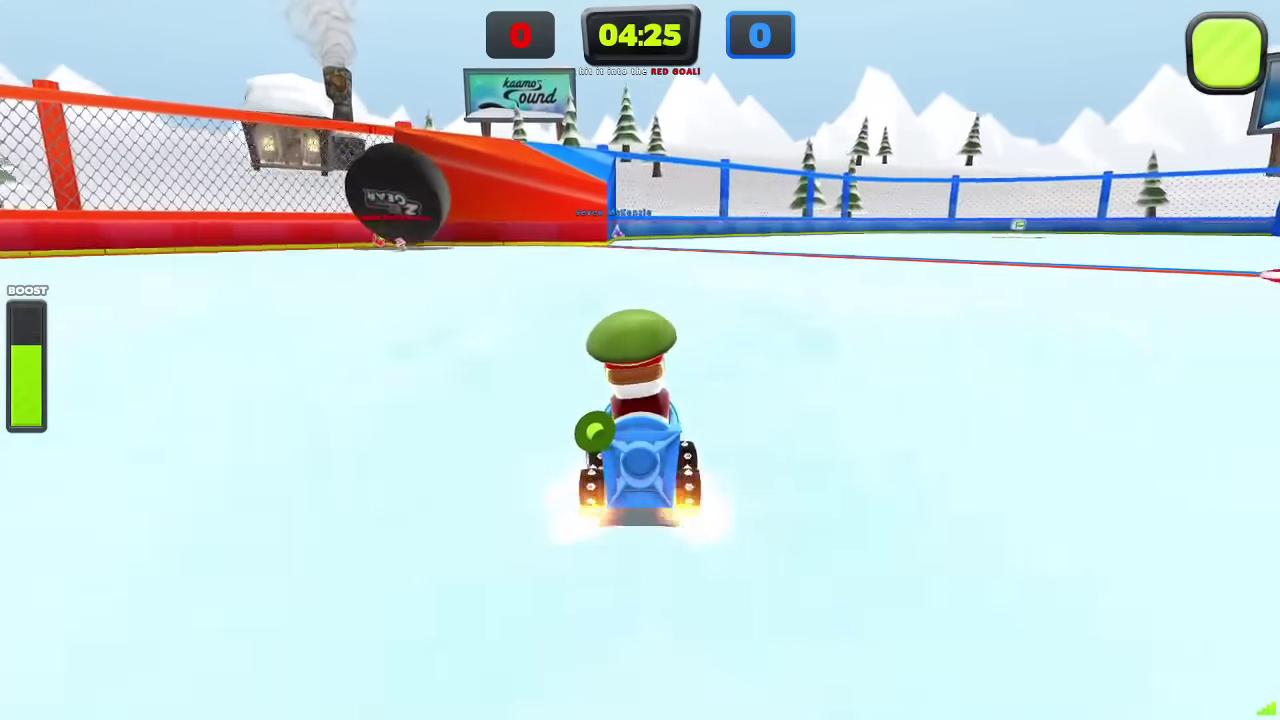
Step: Charge the puck among rival karts, then drive around the arena into the red target circle
key("Up")
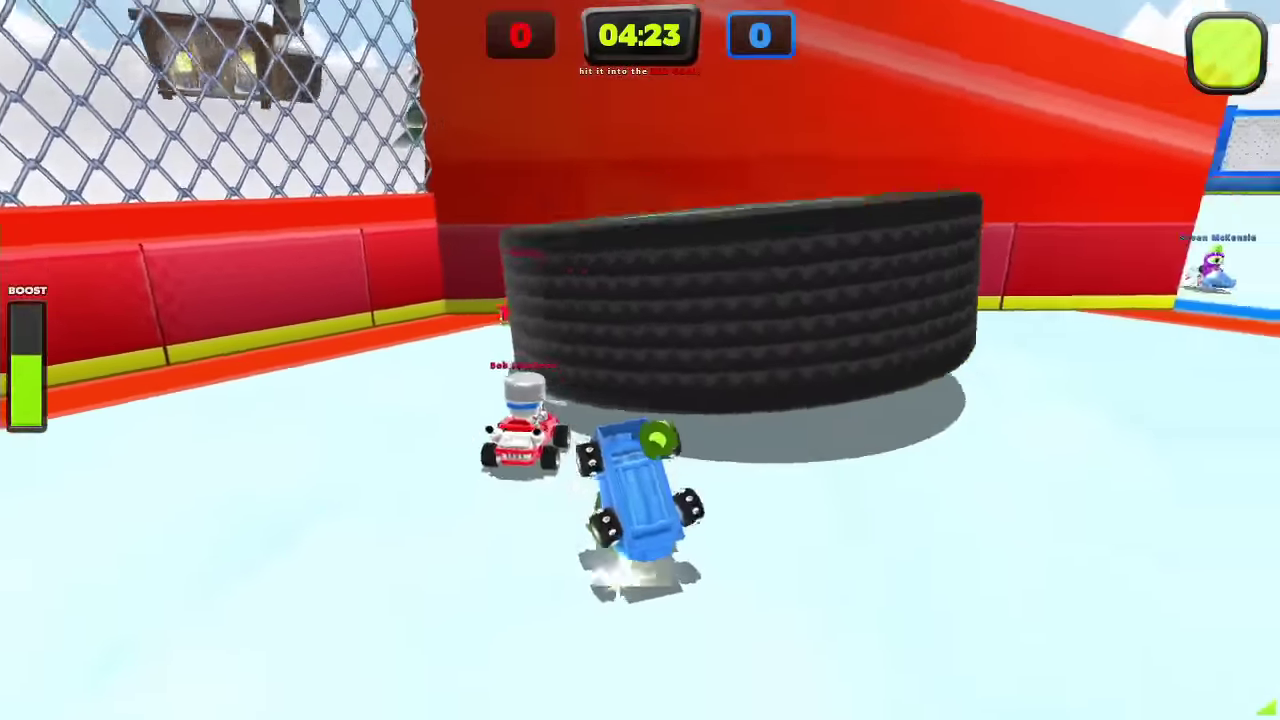
key("Up")
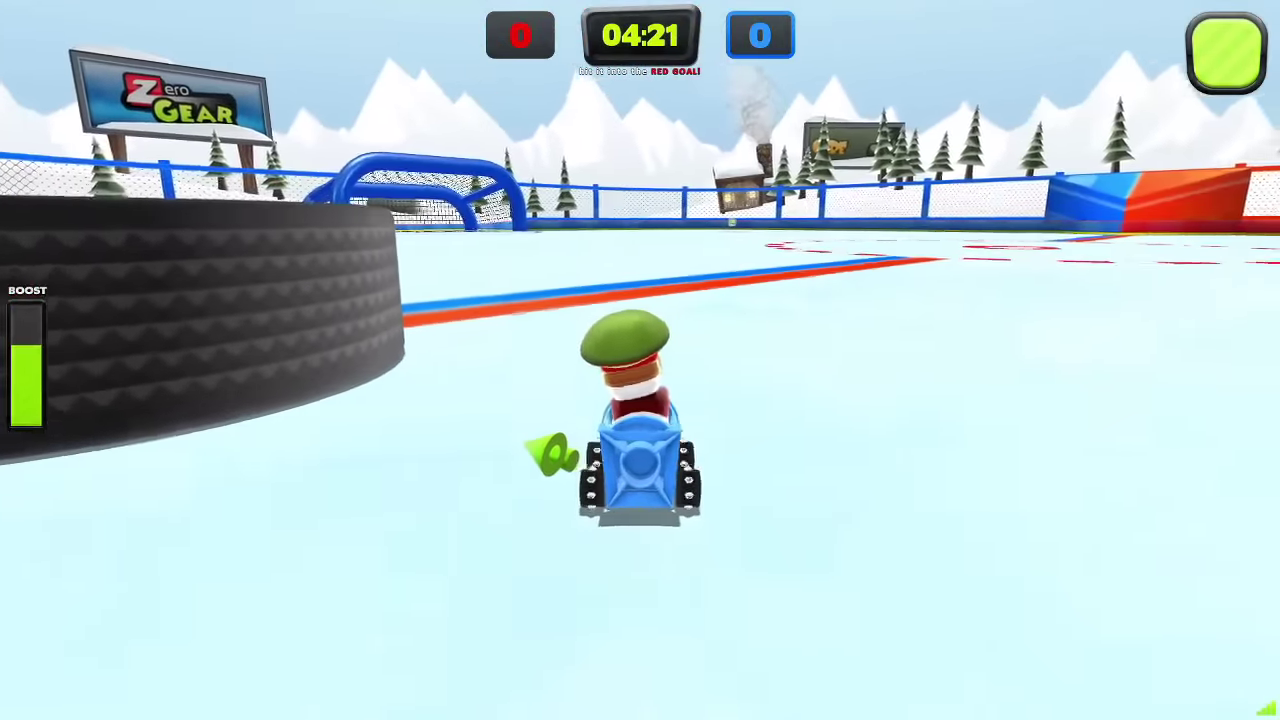
key("Up")
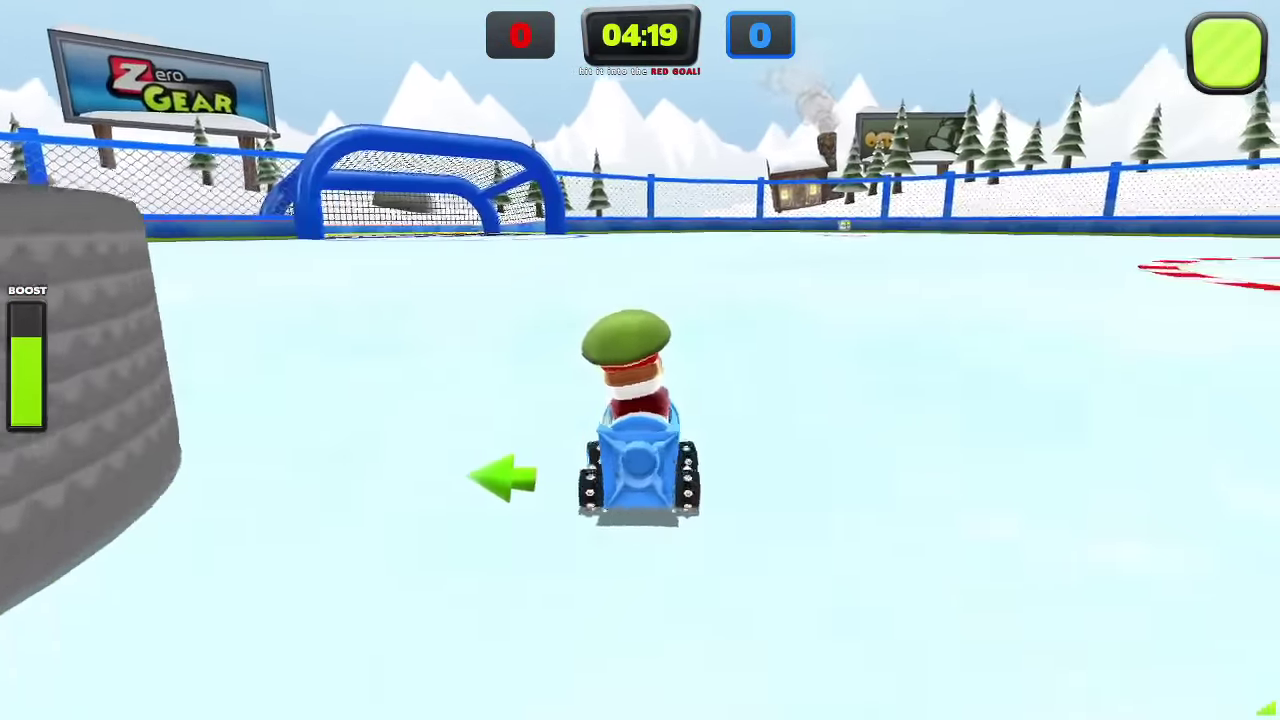
key("Up")
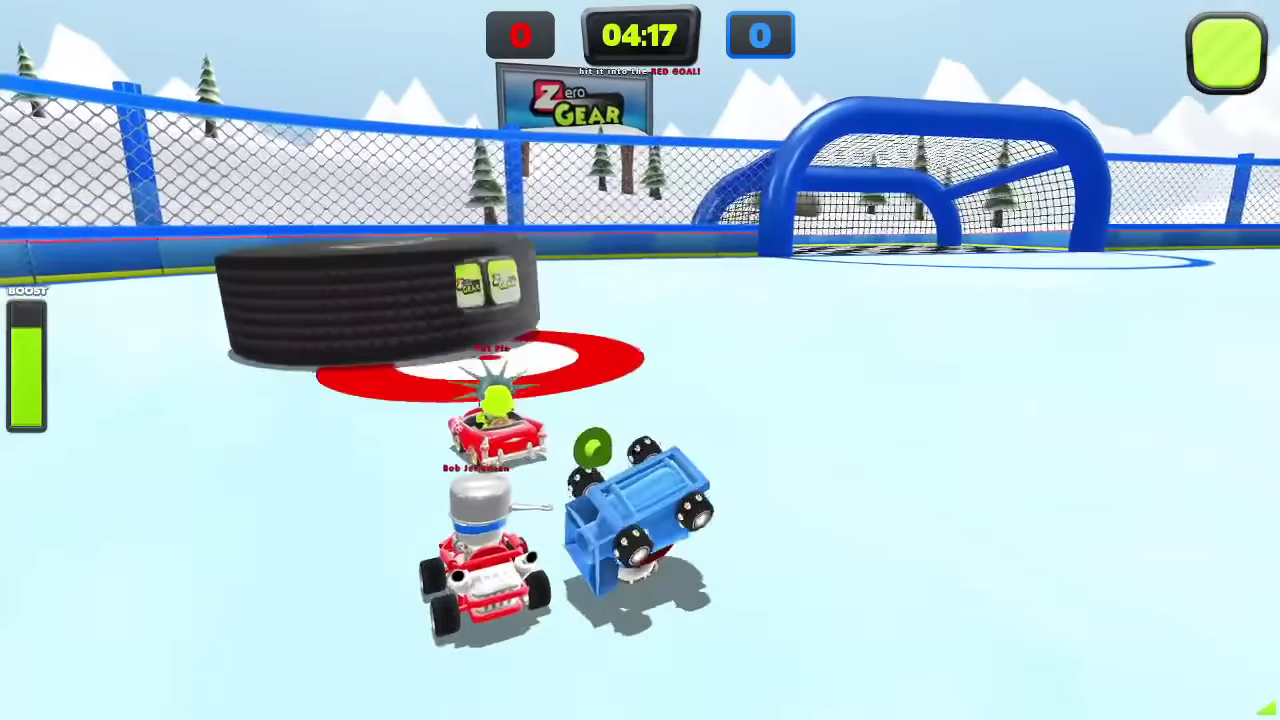
key("Up")
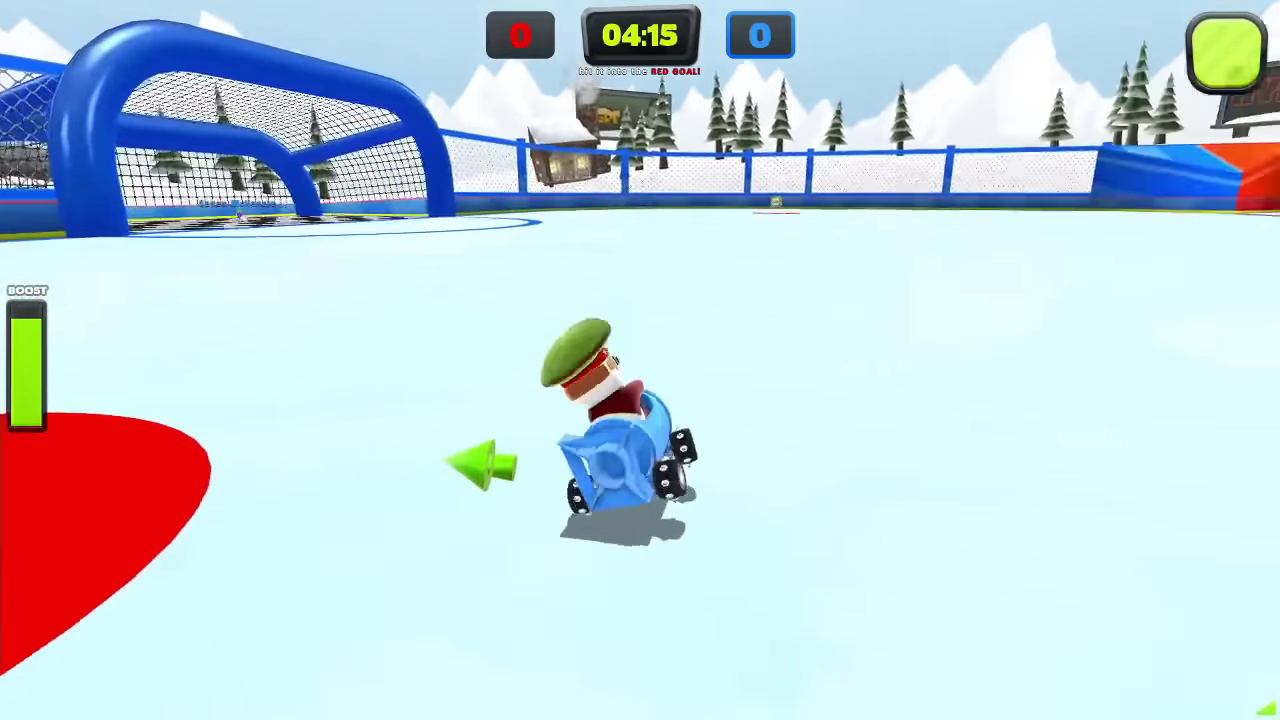
key("Up")
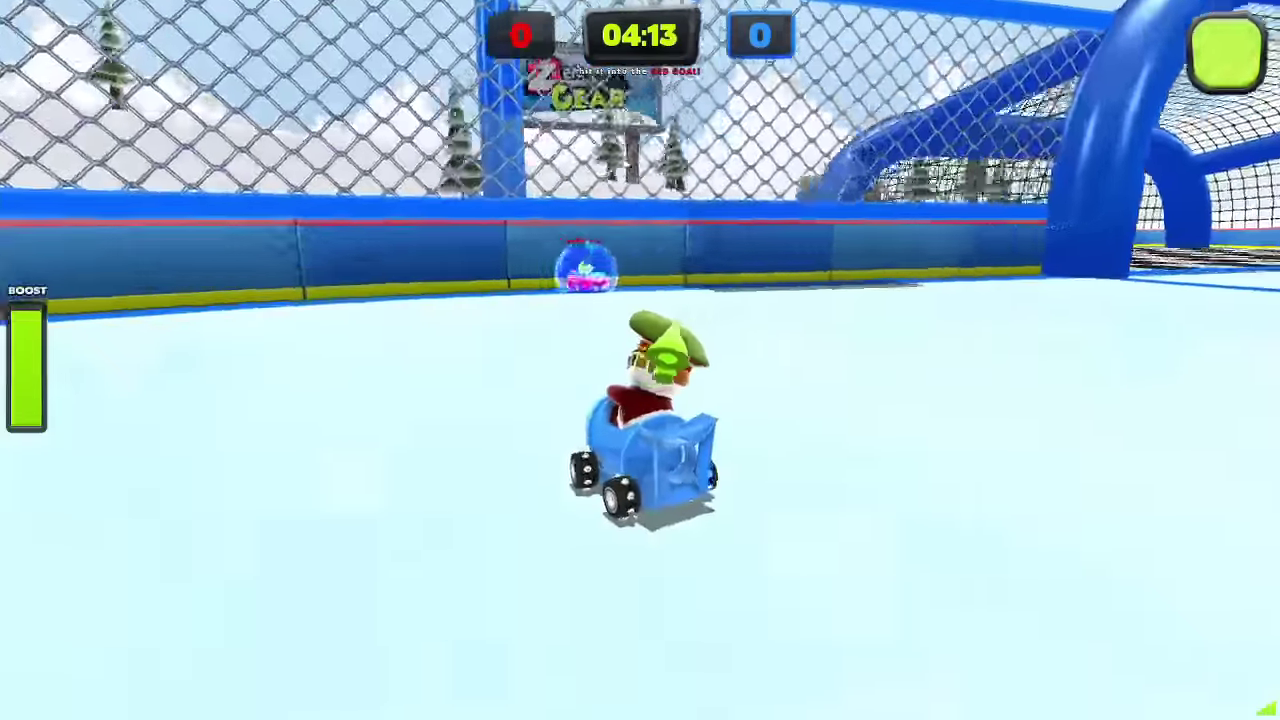
key("Up")
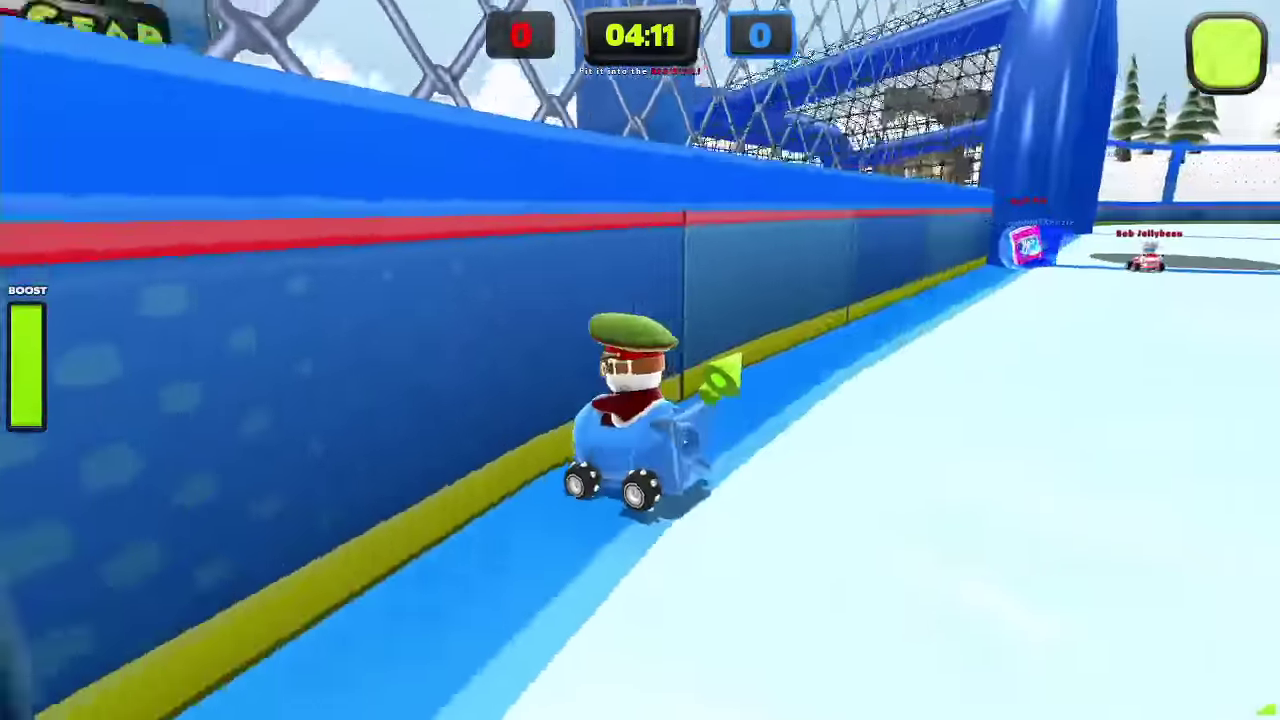
key("Up")
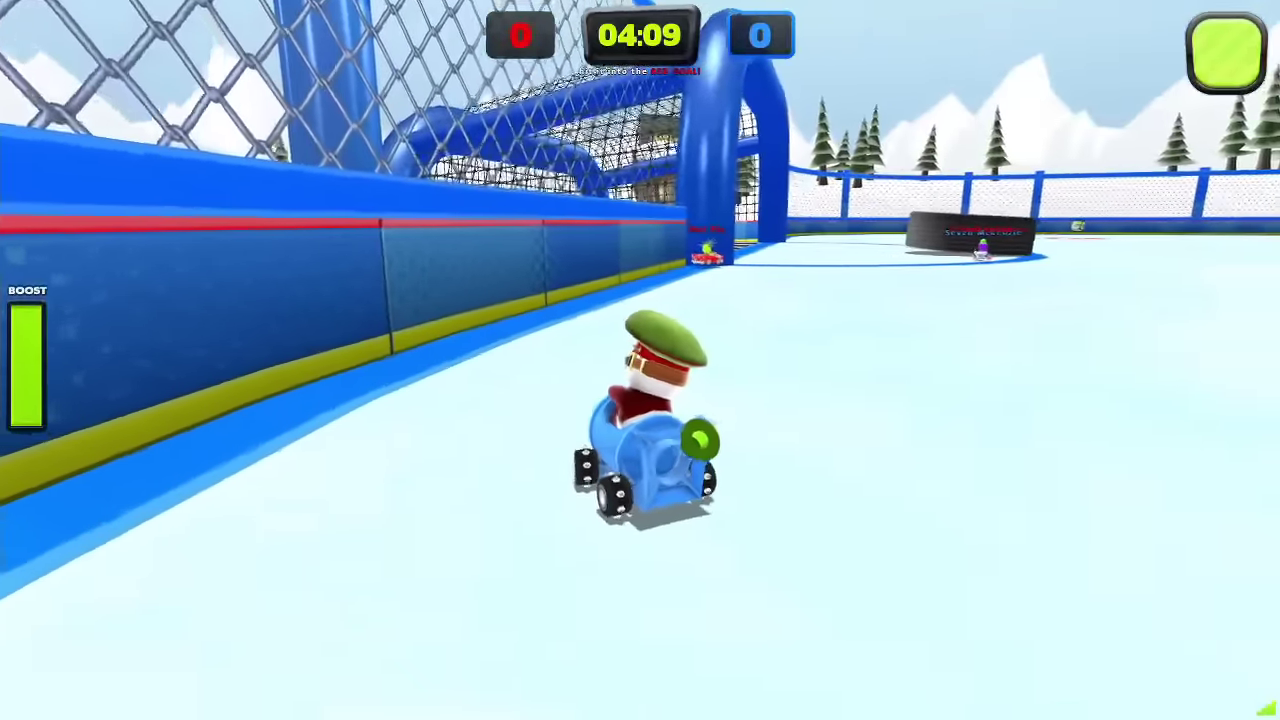
key("Up")
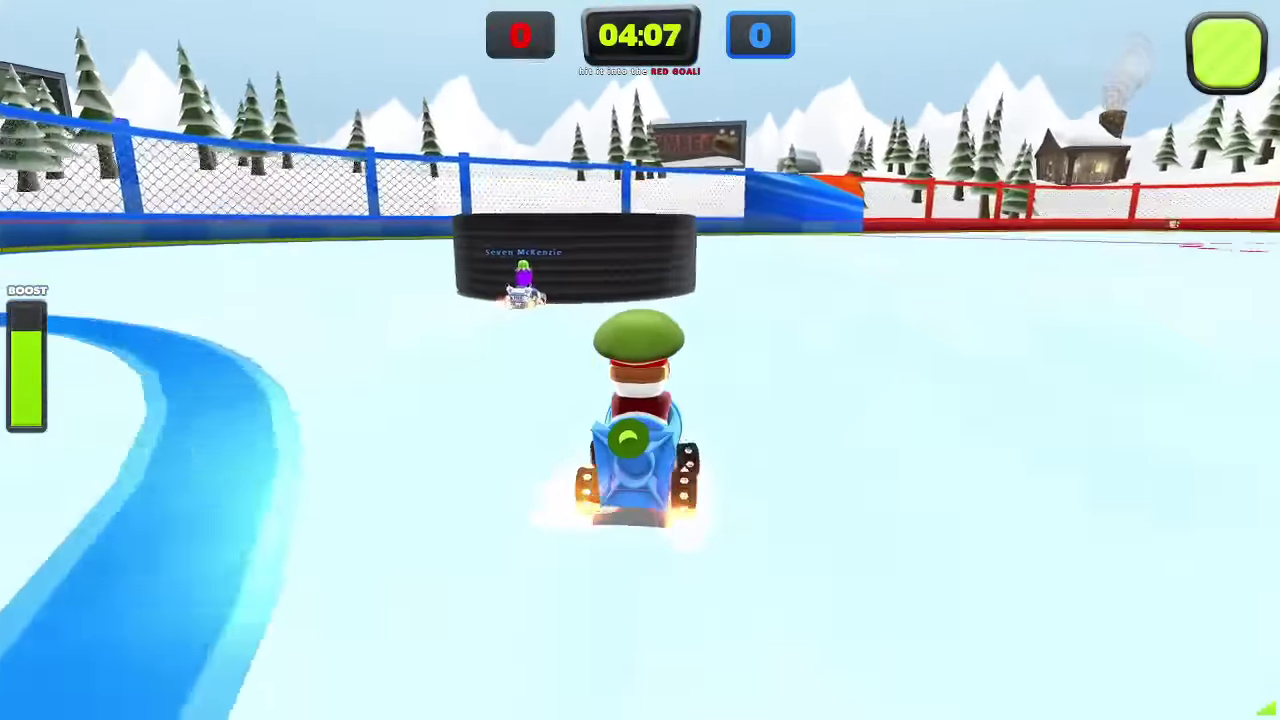
key("Up")
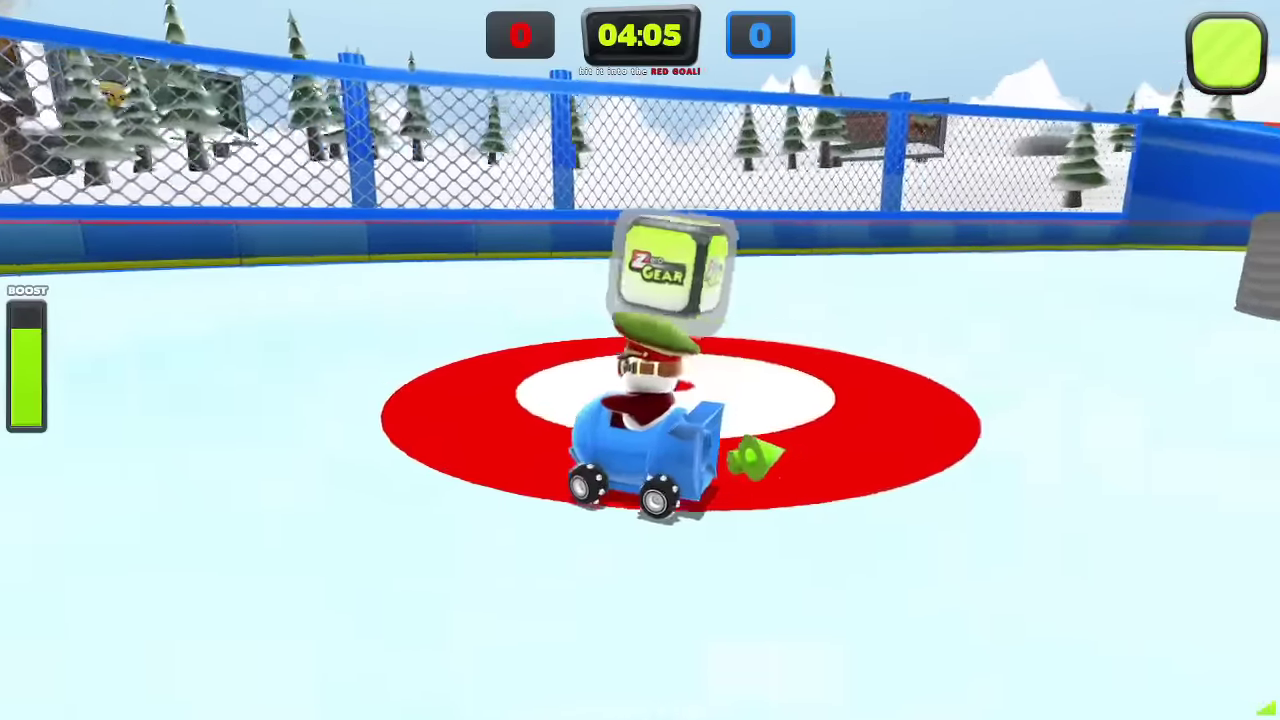
Step: Collect the gear pickup in the red circle and fire the tornado power-up near the red goal
key("Right")
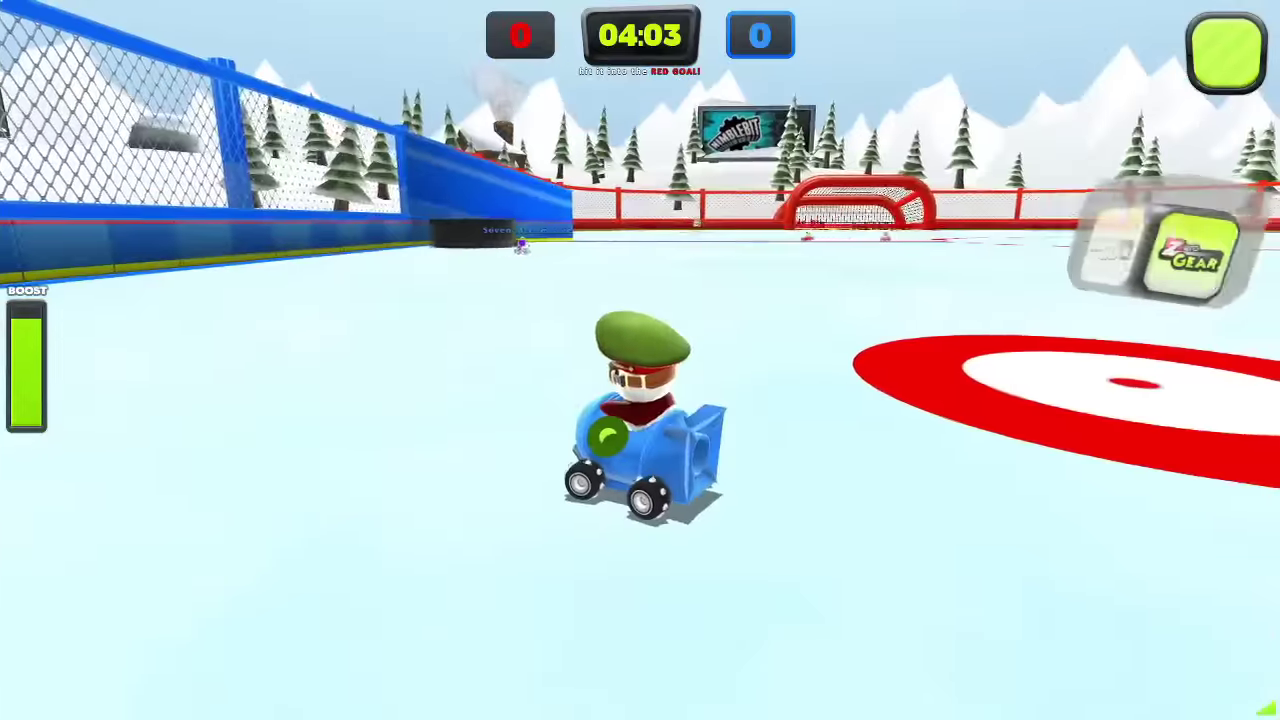
key("Right")
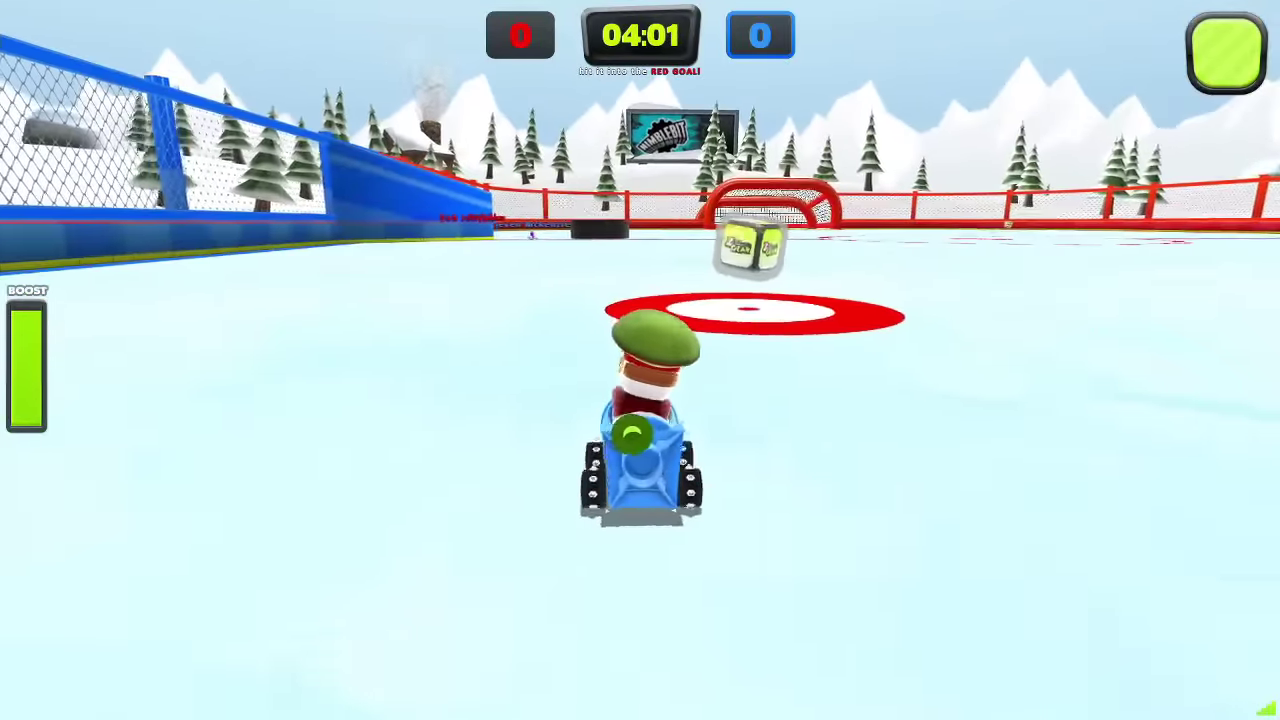
key("Up")
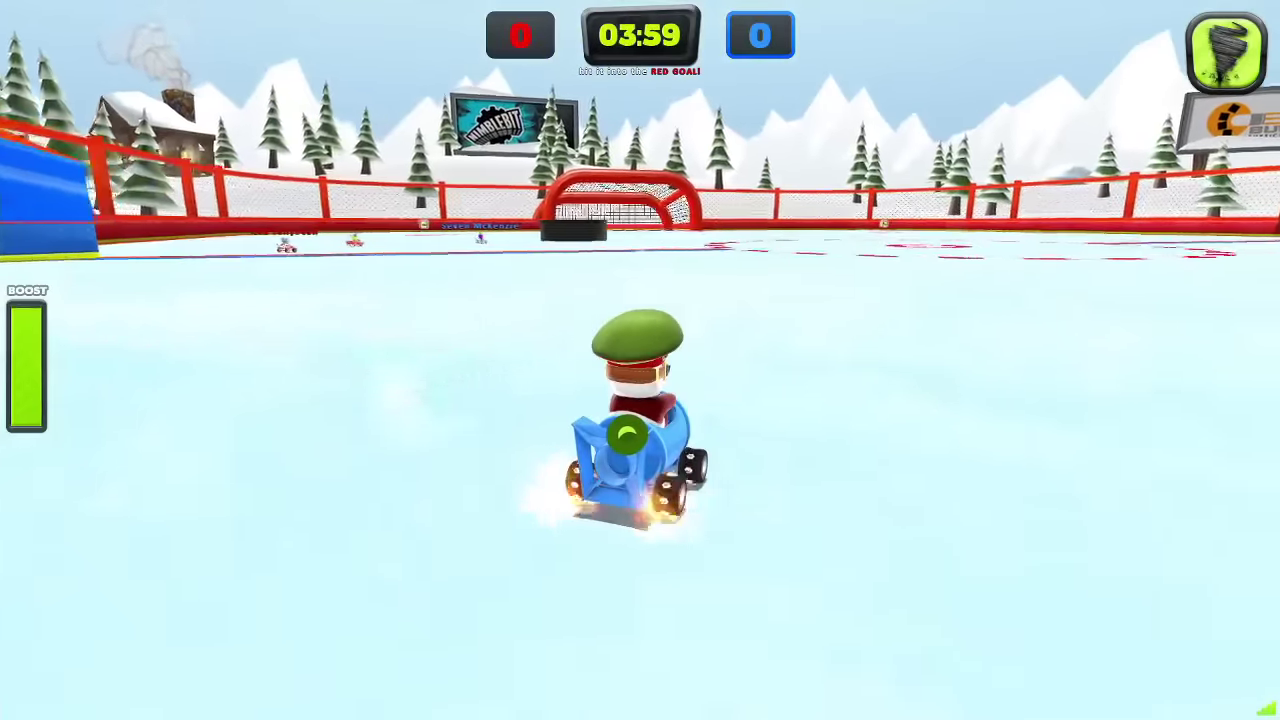
key("Up")
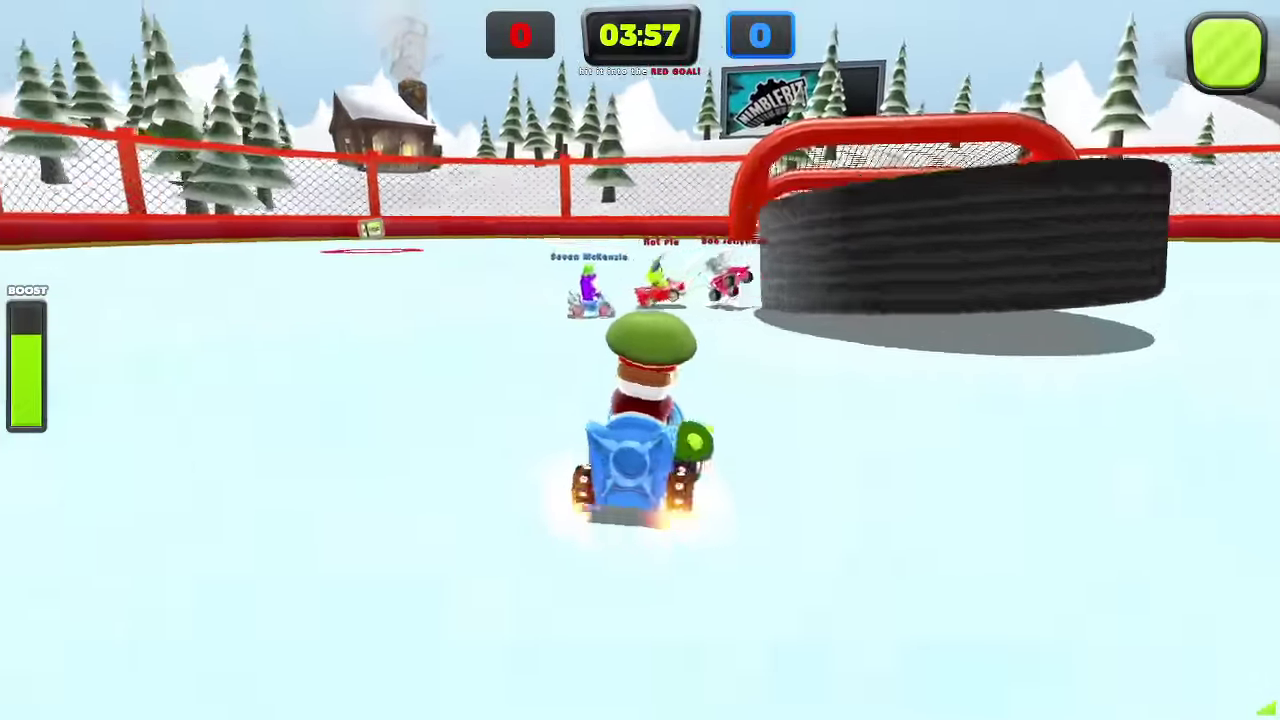
key("Left")
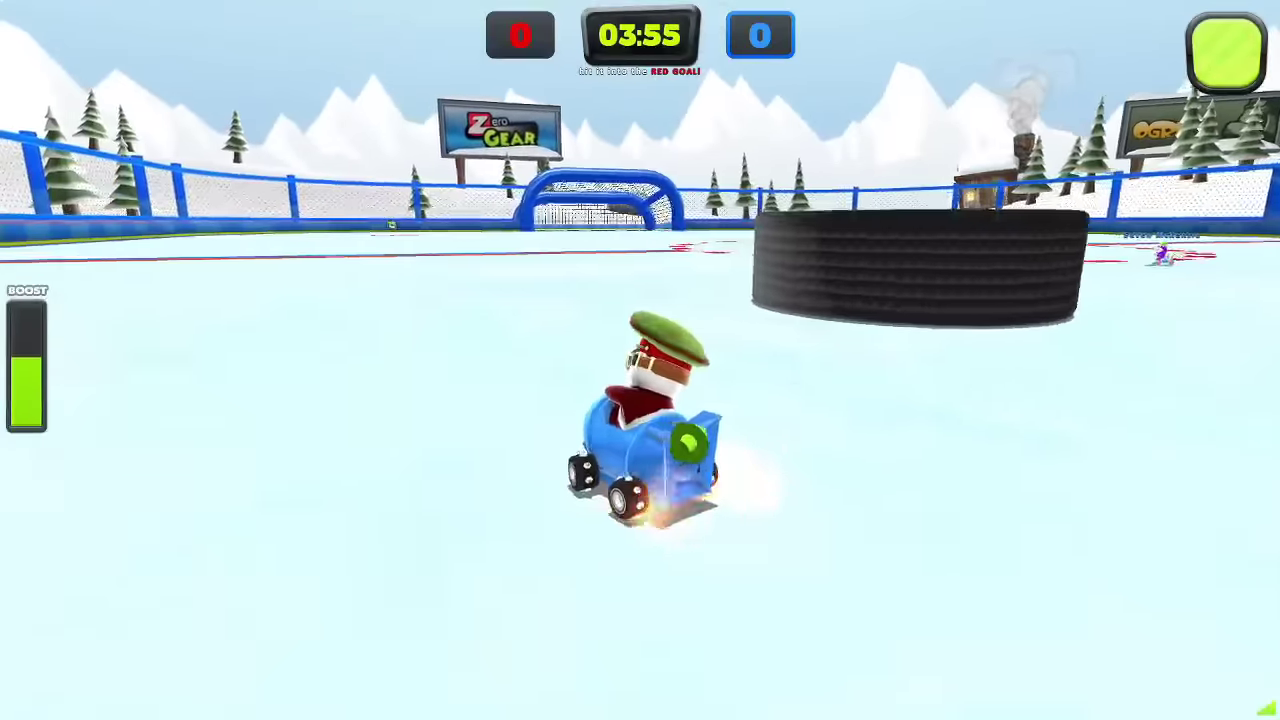
key("Up")
key("Up")
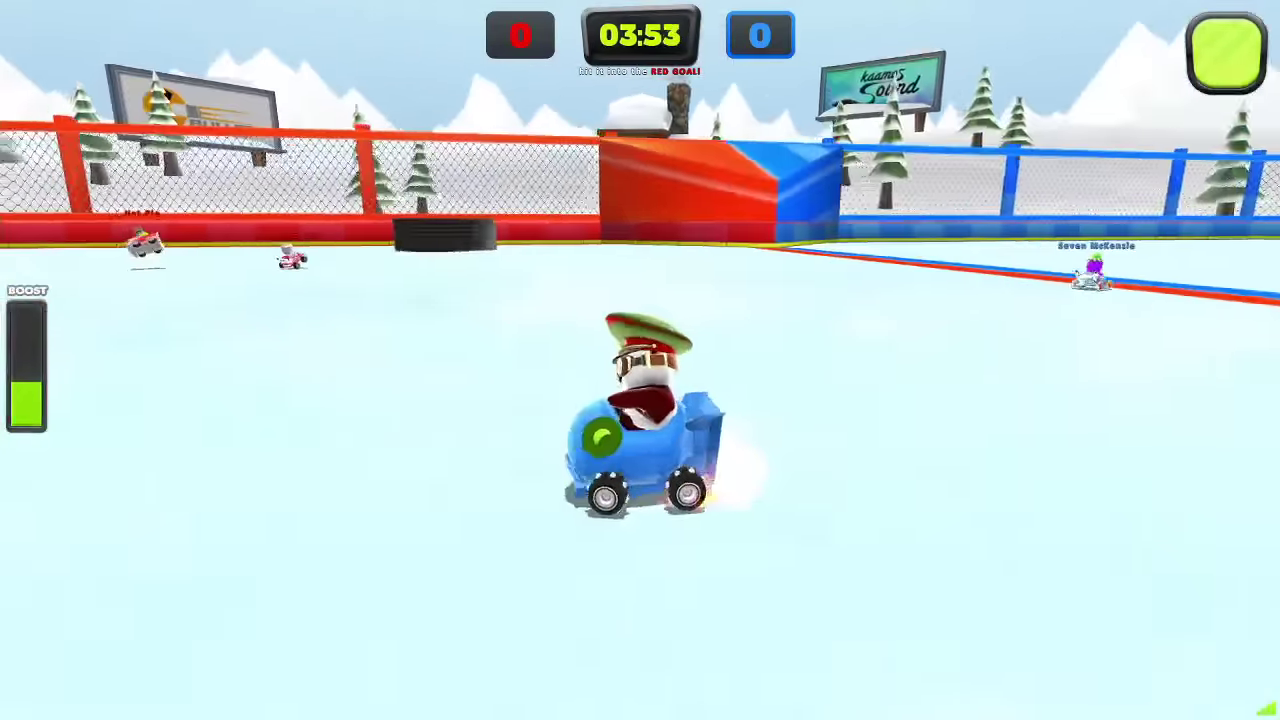
key("Up")
key("Left")
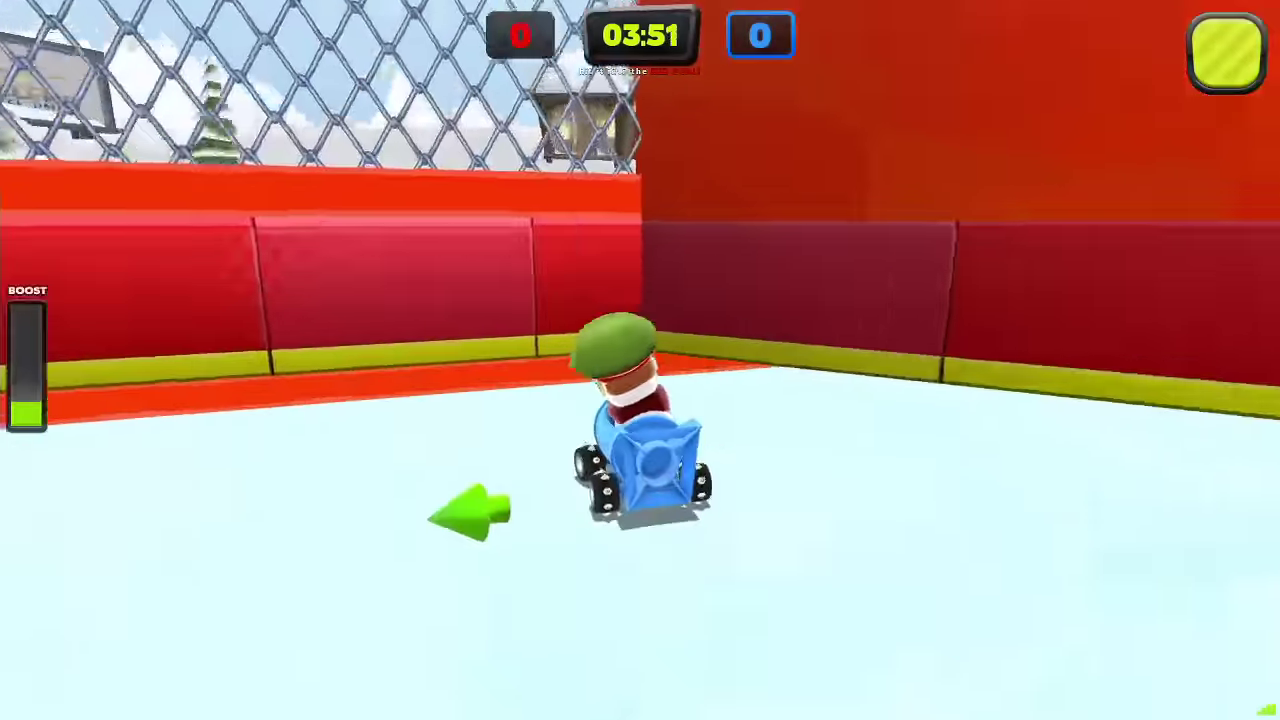
key("Up")
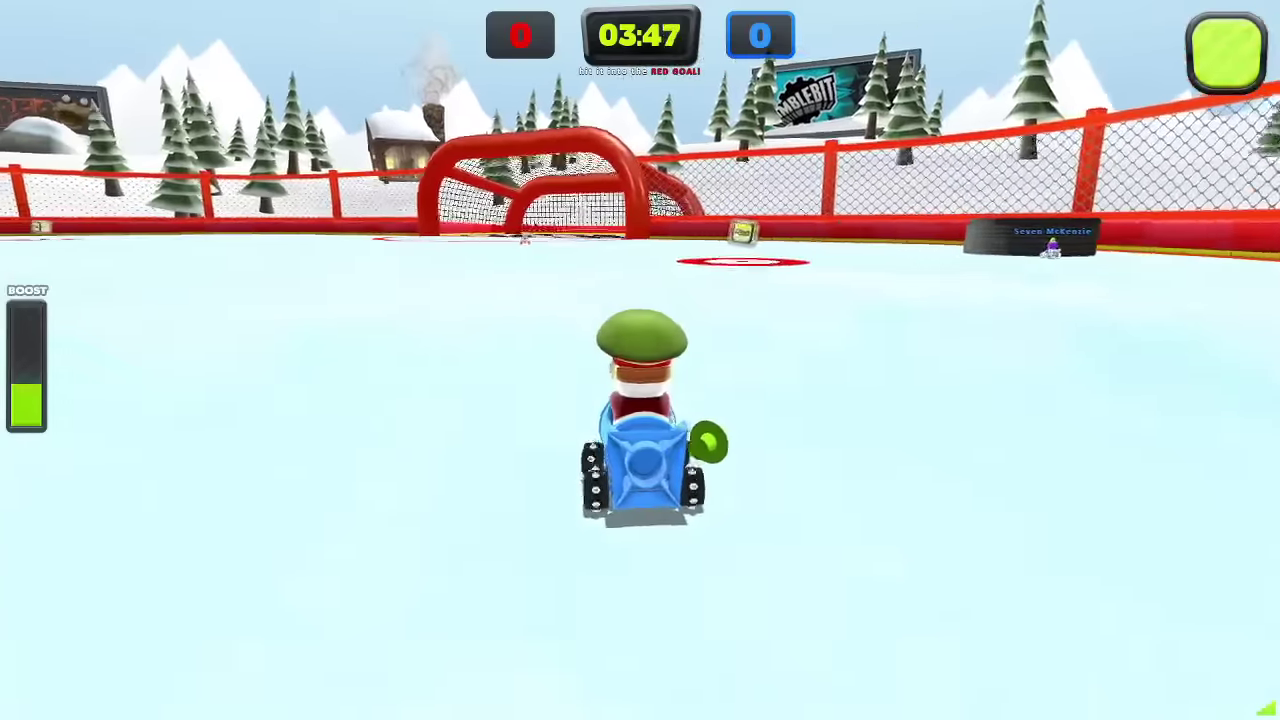
Step: Grab an item box power-up and drive along the red wall toward the giant tire
key("Up")
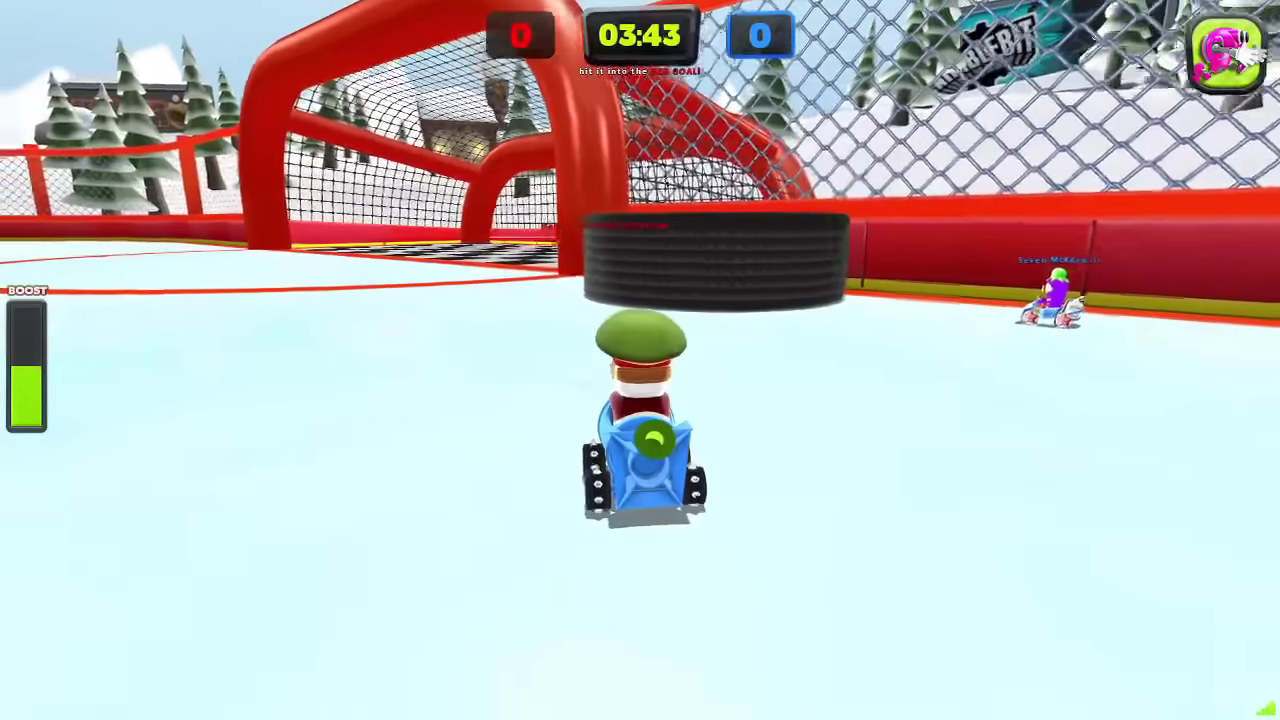
key("Up")
key("Right")
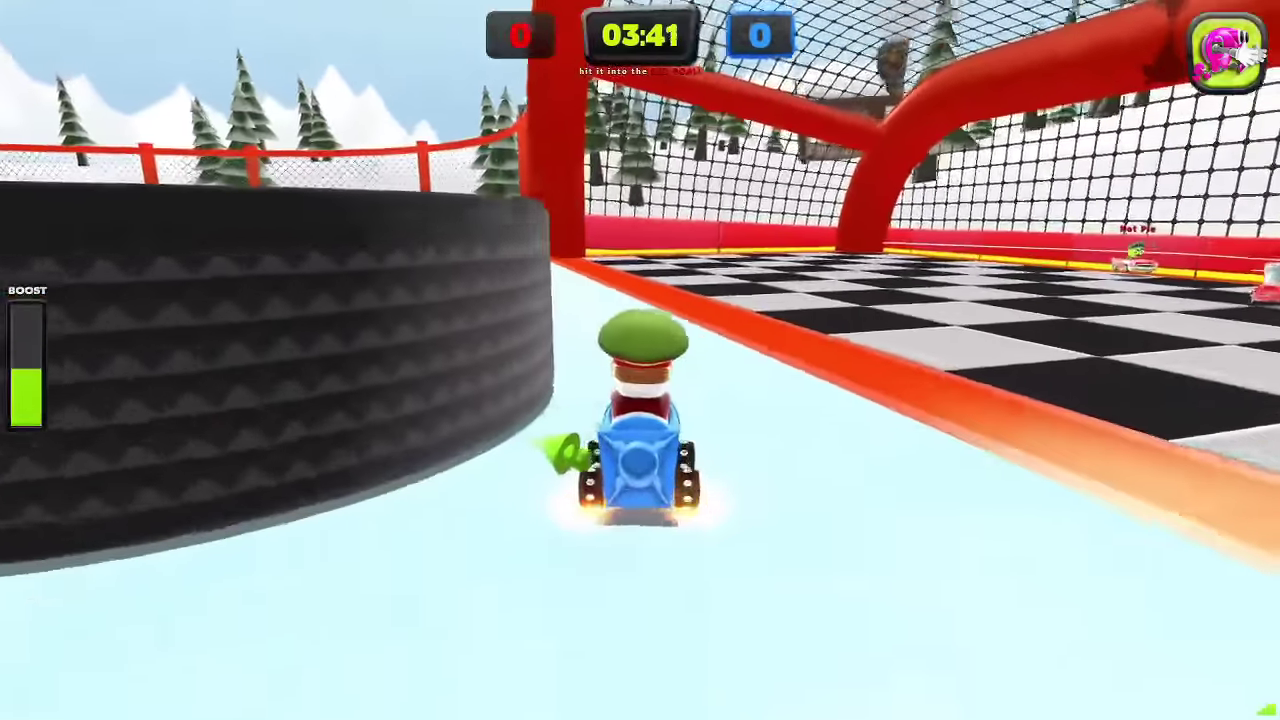
key("Up")
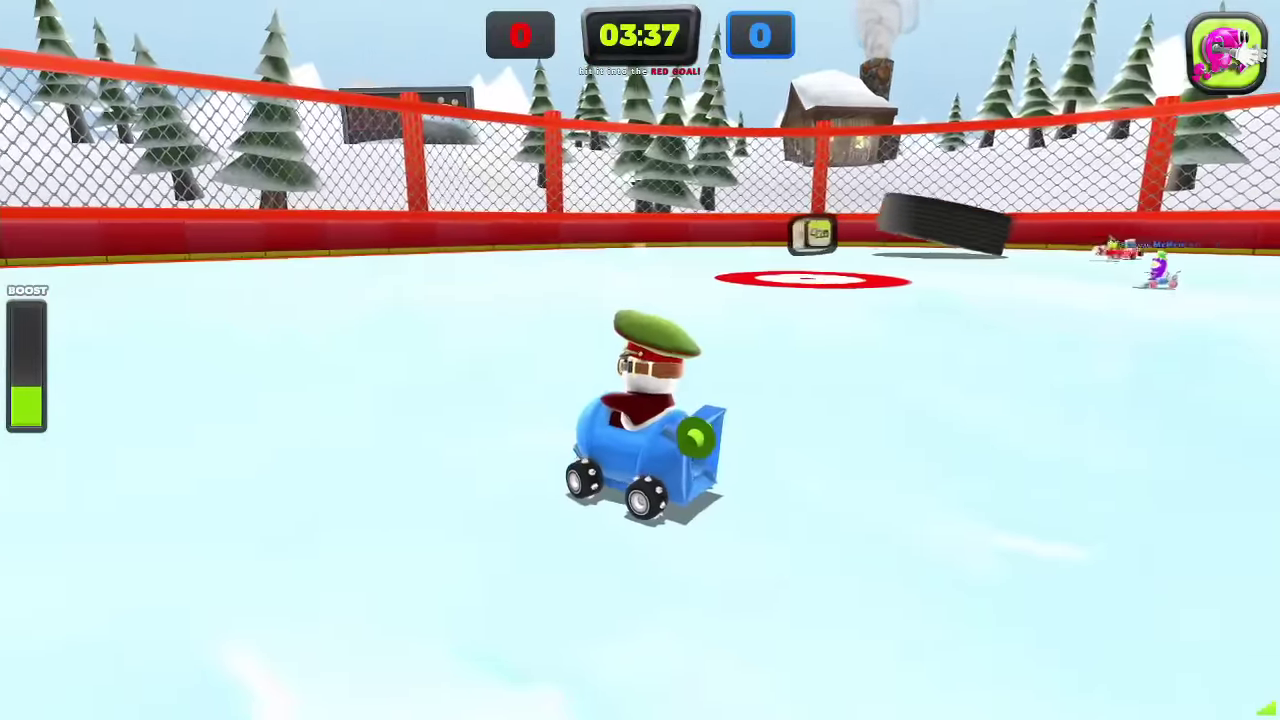
key("Up")
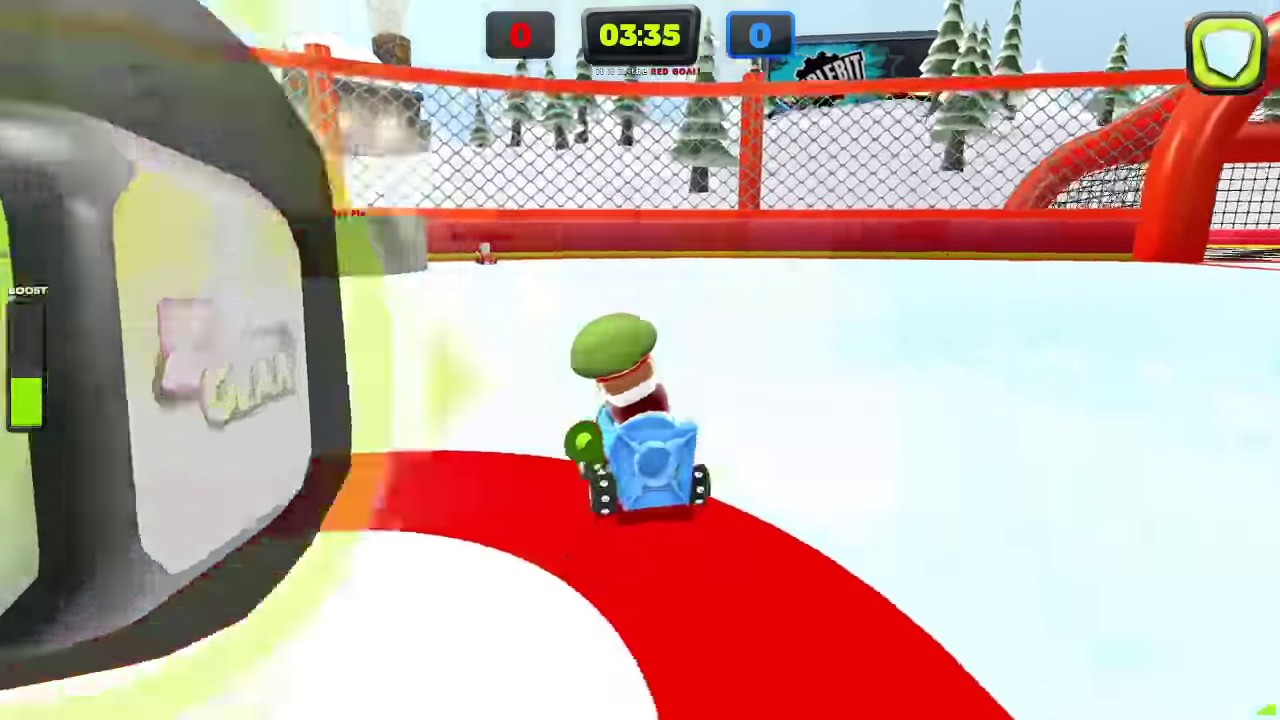
key("Up")
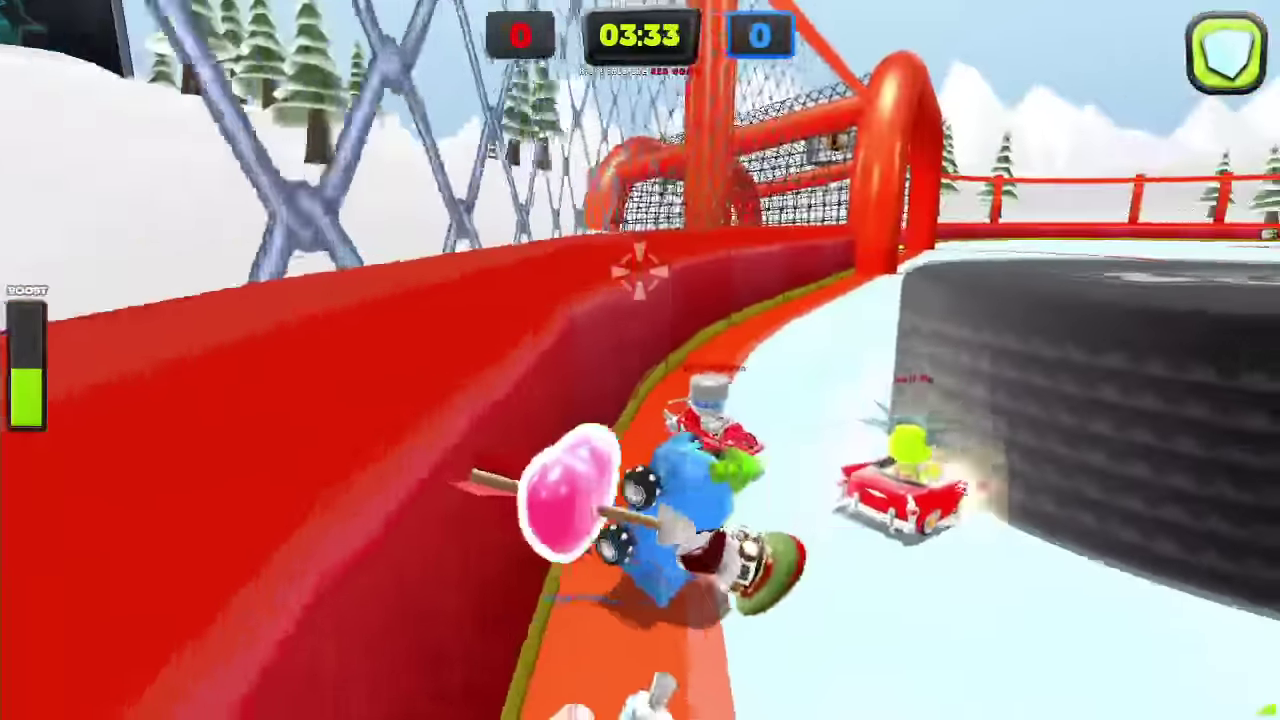
key("Up")
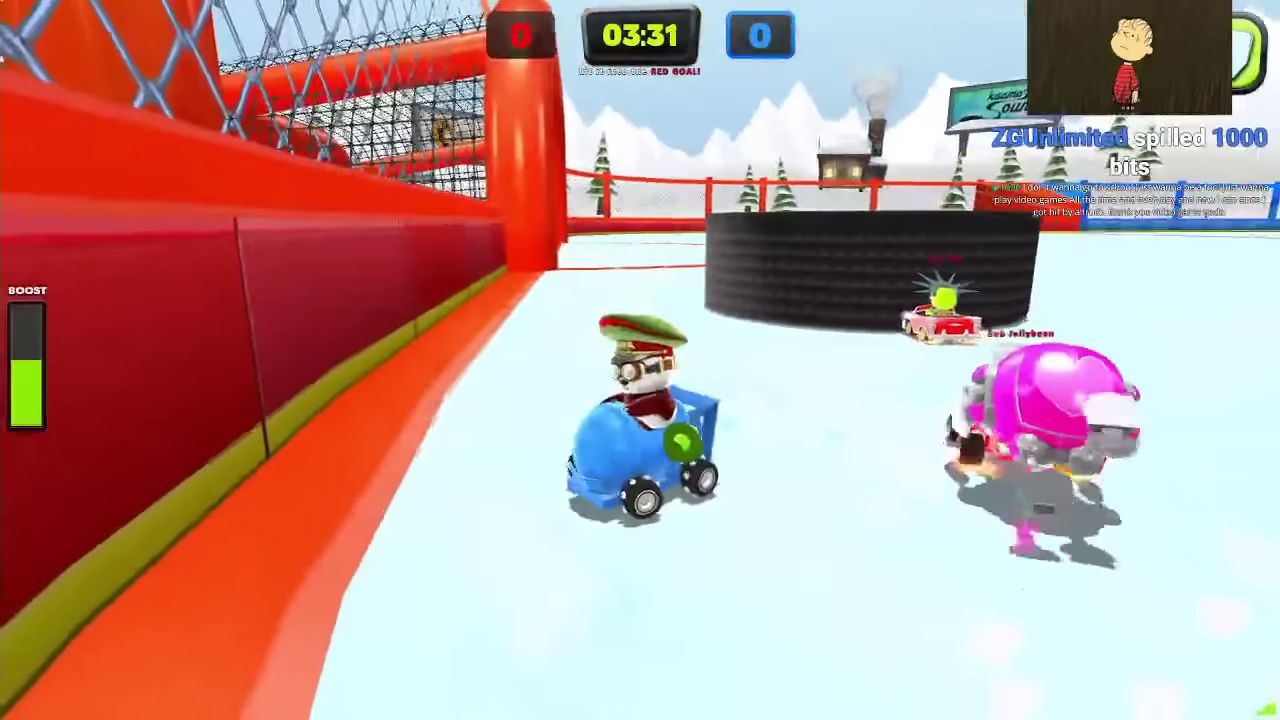
key("Up")
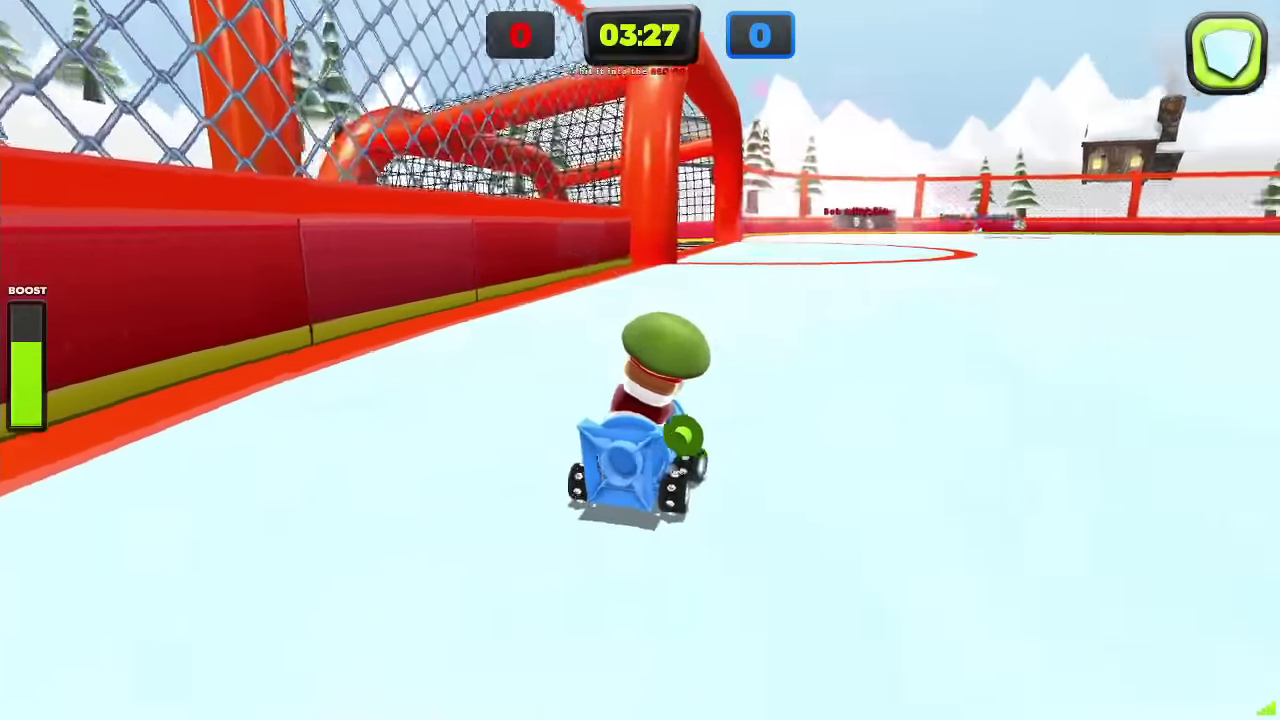
key("Up")
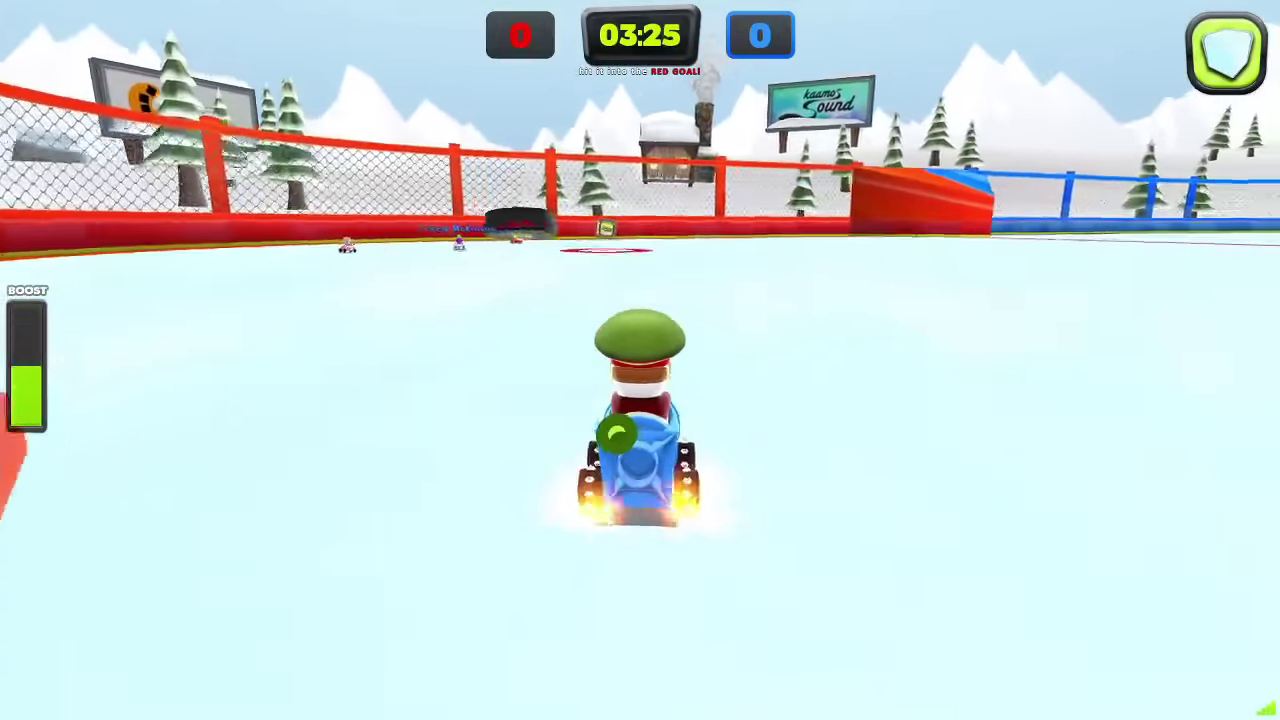
key("Up")
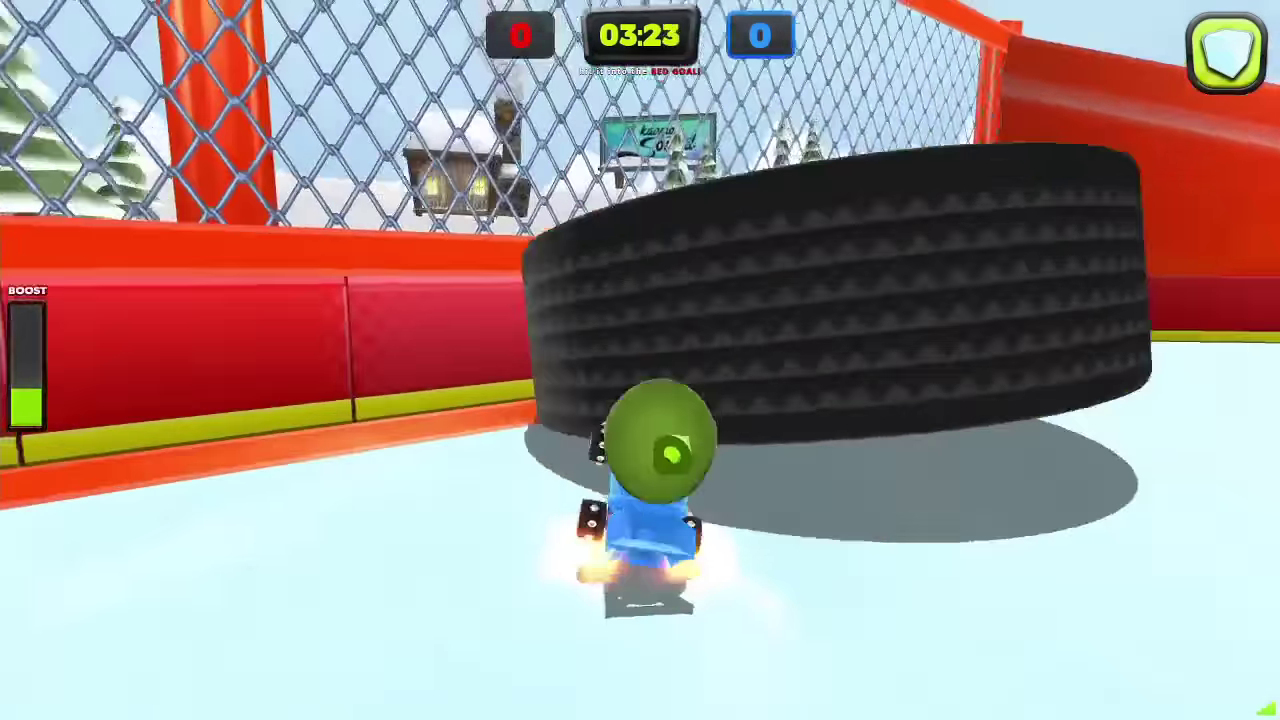
key("Up")
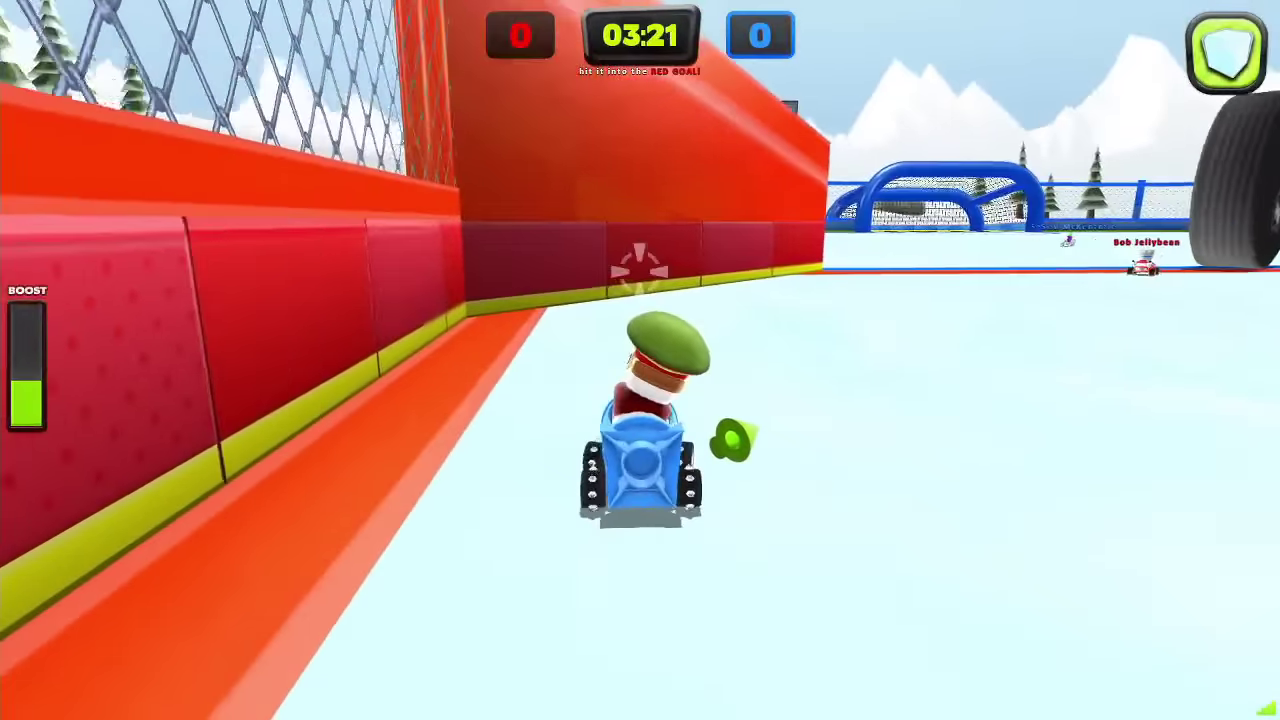
key("Up")
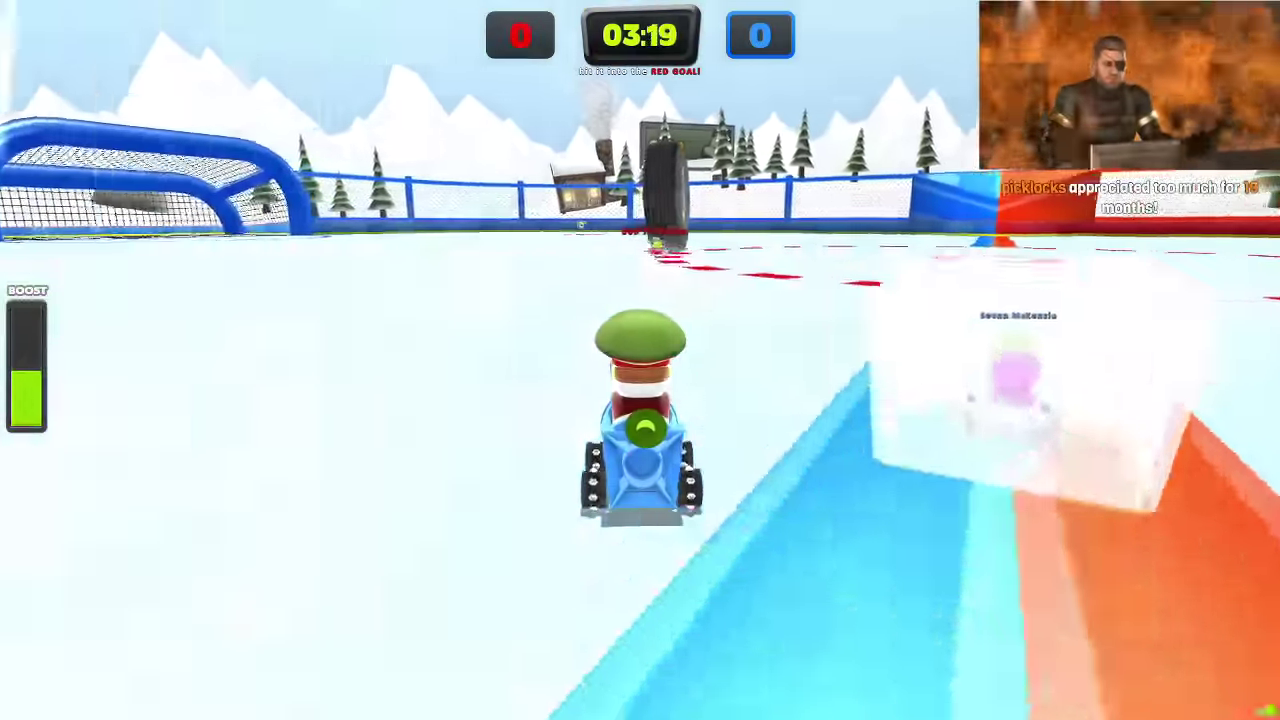
key("Up")
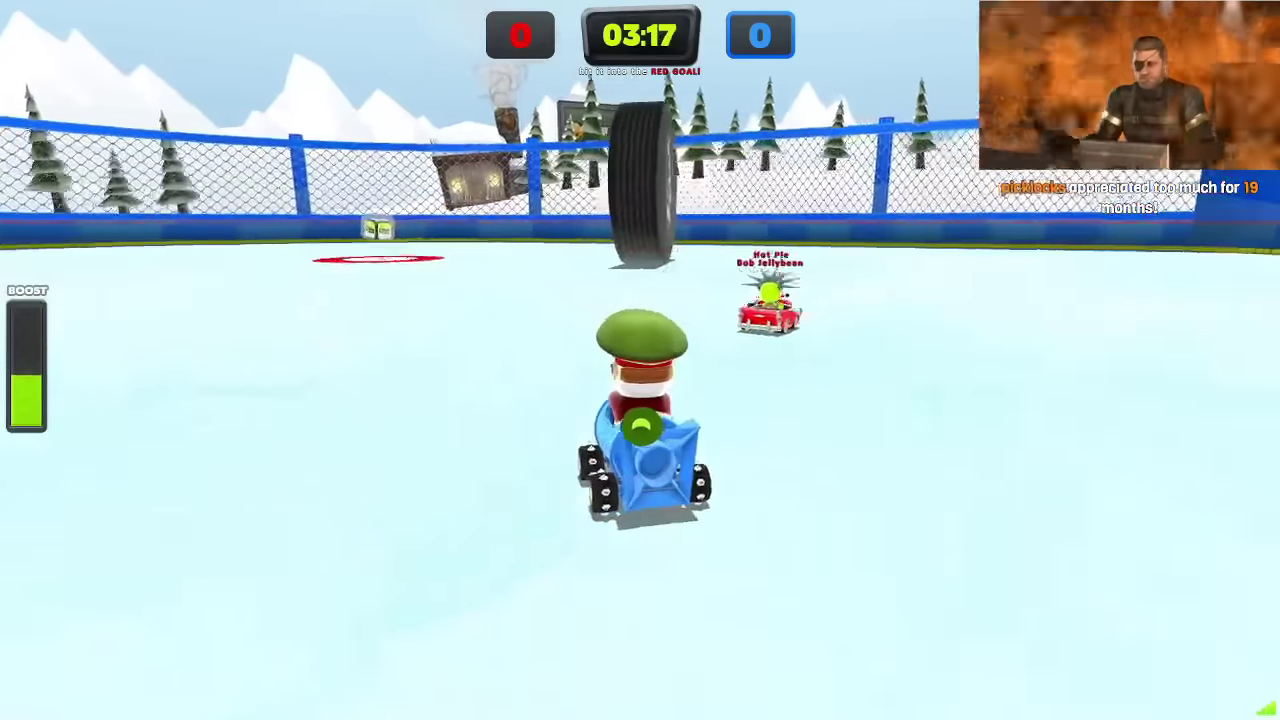
Step: Follow the curve of the blue wall and boost toward the giant puck
key("Left")
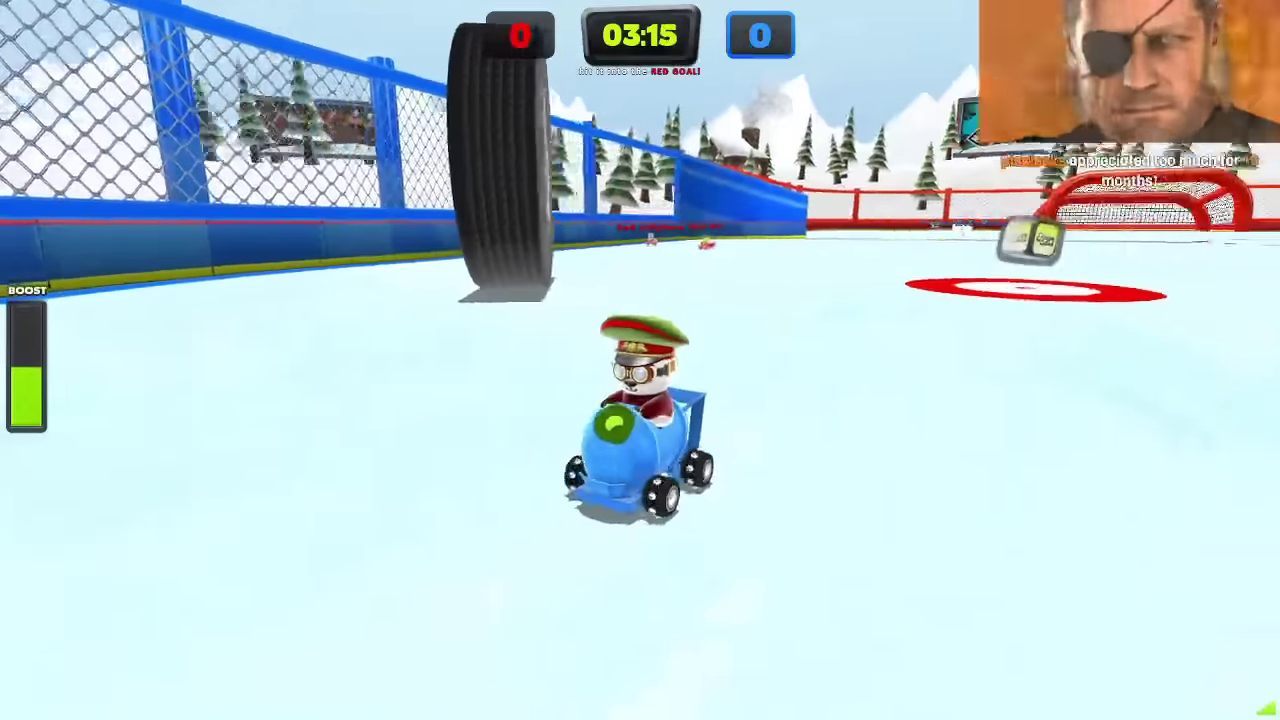
key("Up")
key("Left")
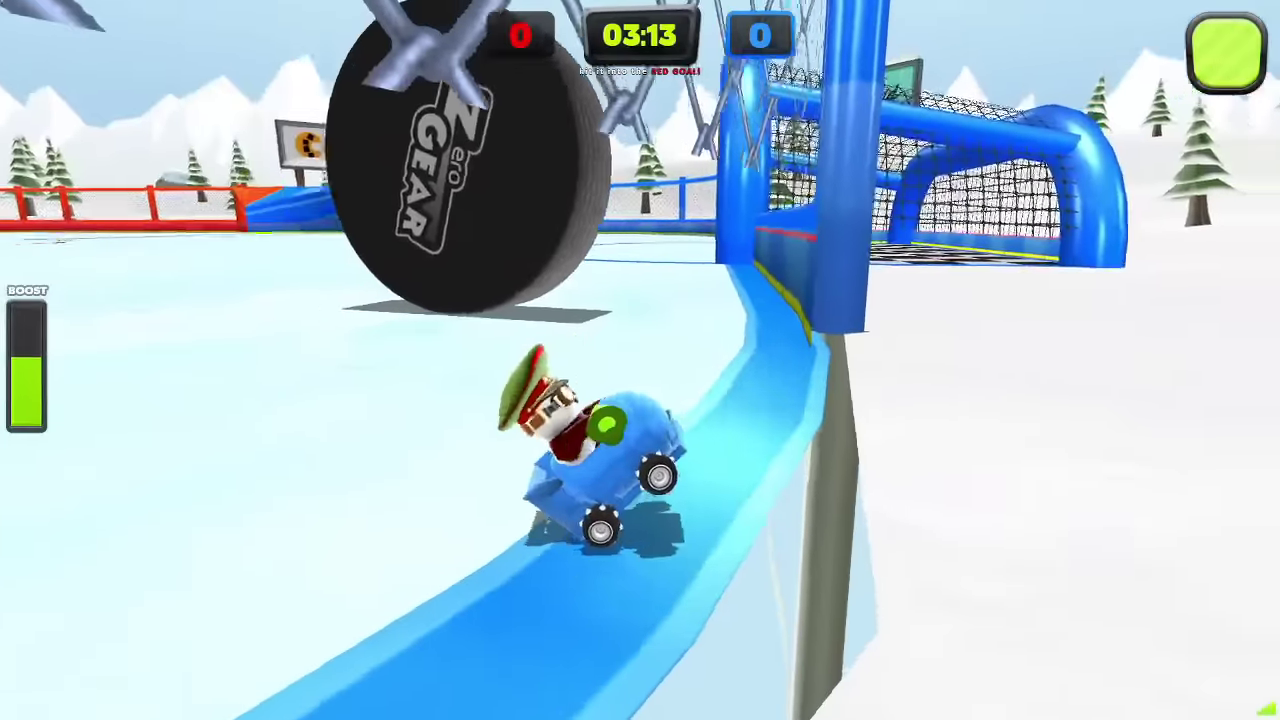
key("Up")
key("Right")
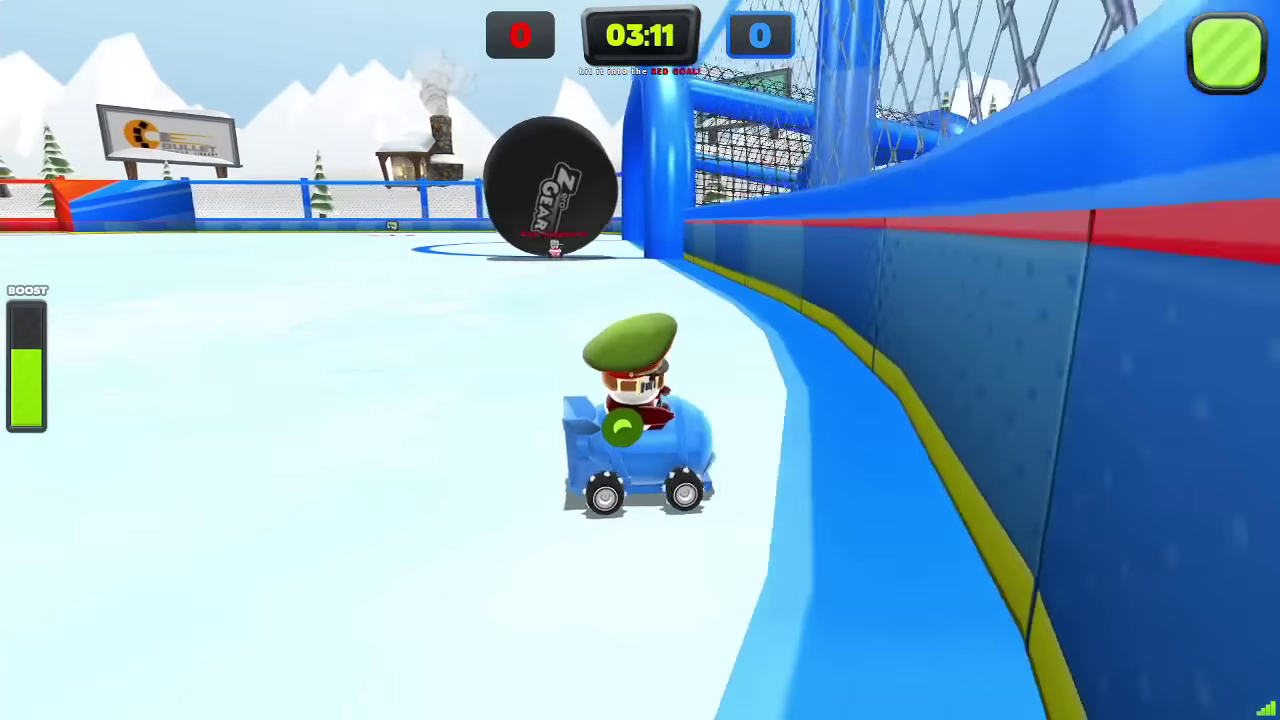
key("Up")
key("Left")
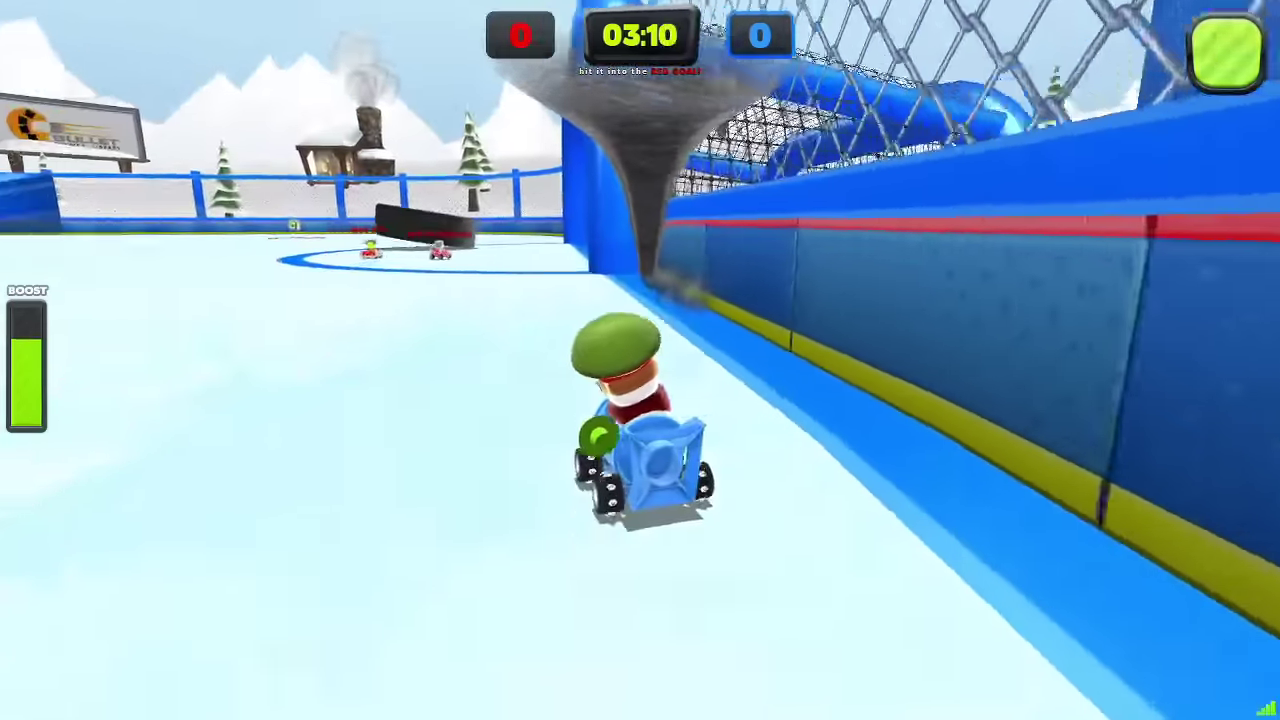
key("Up")
key("Left")
Step: Ram the giant puck and circle it to line up behind it
key("space")
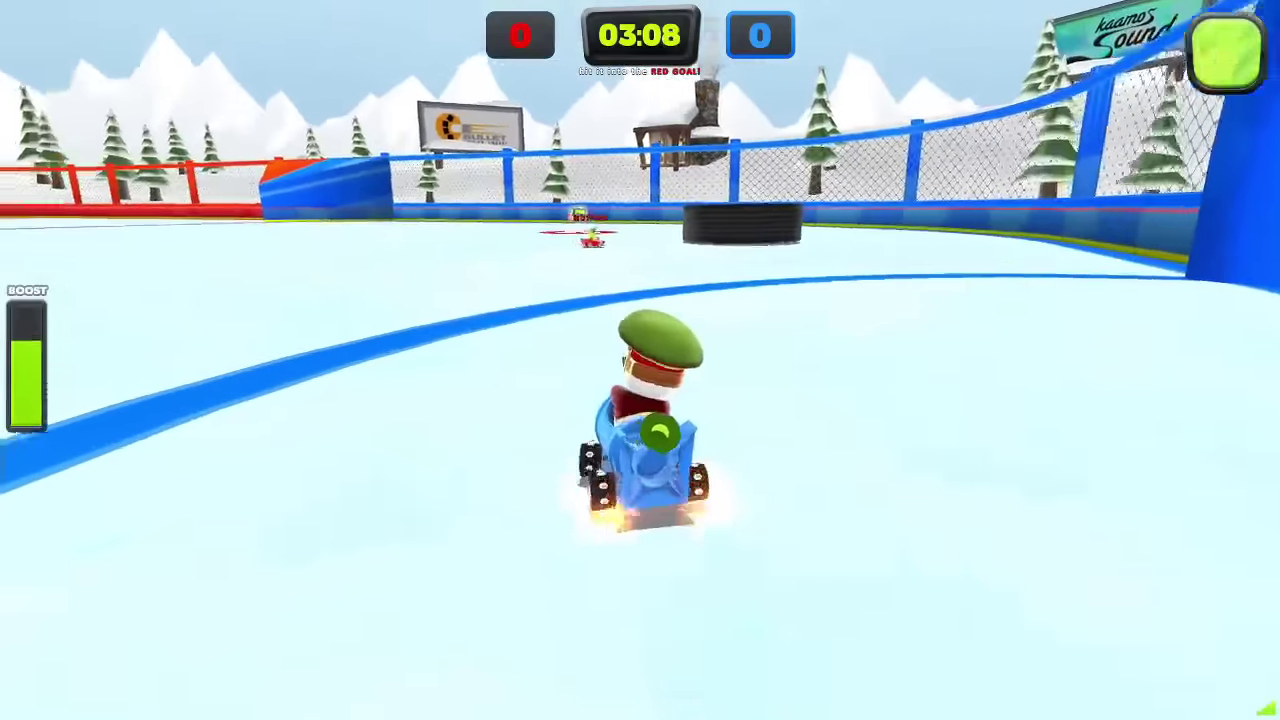
key("Up")
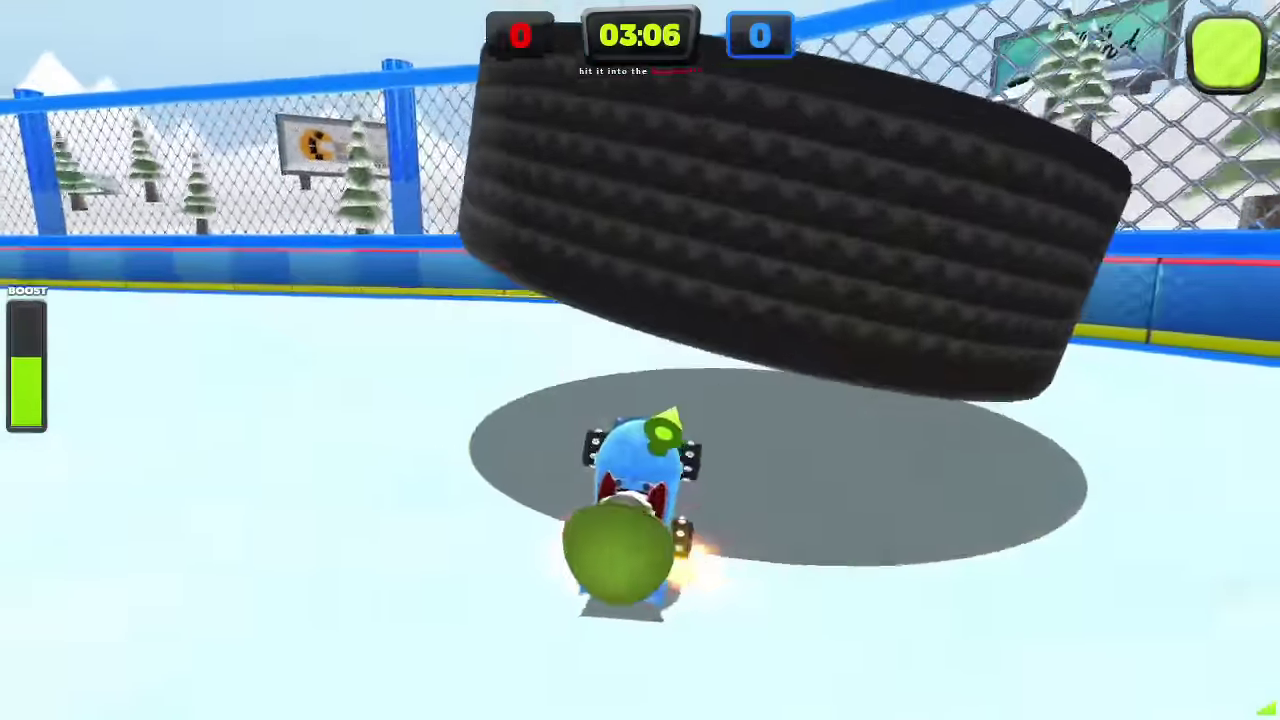
key("Left")
key("Up")
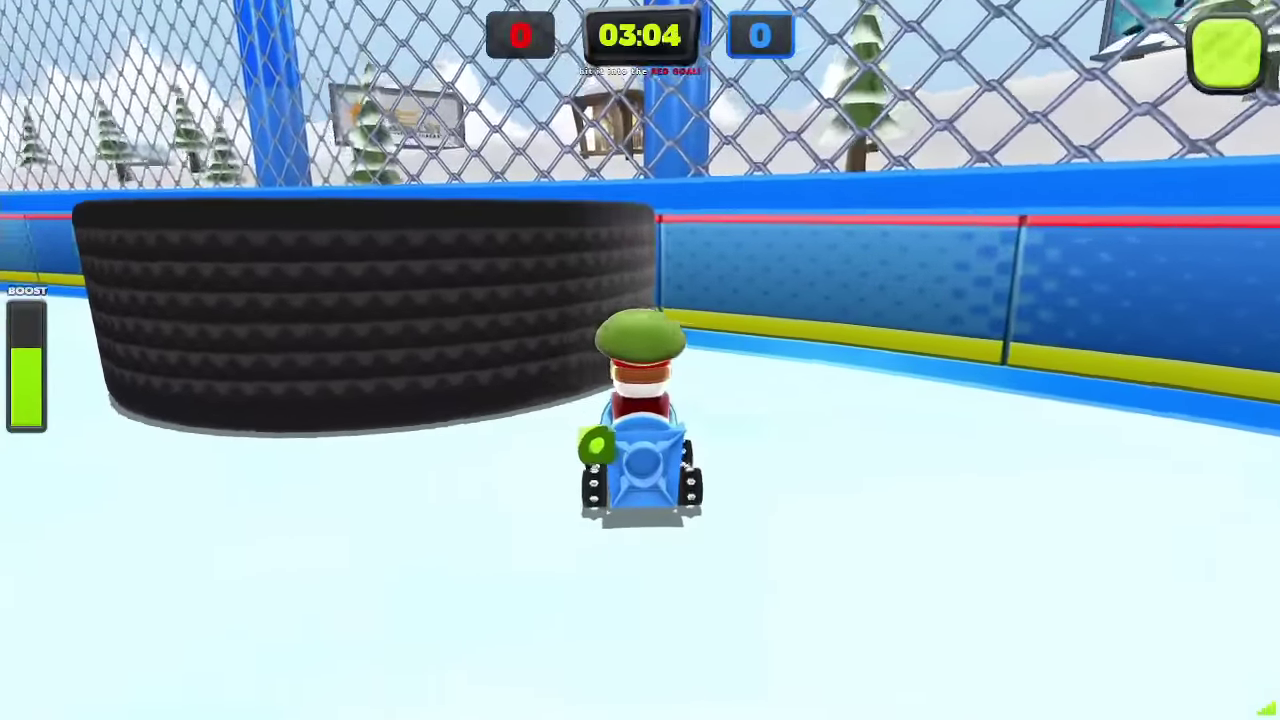
key("Right")
key("space")
key("Up")
key("Left")
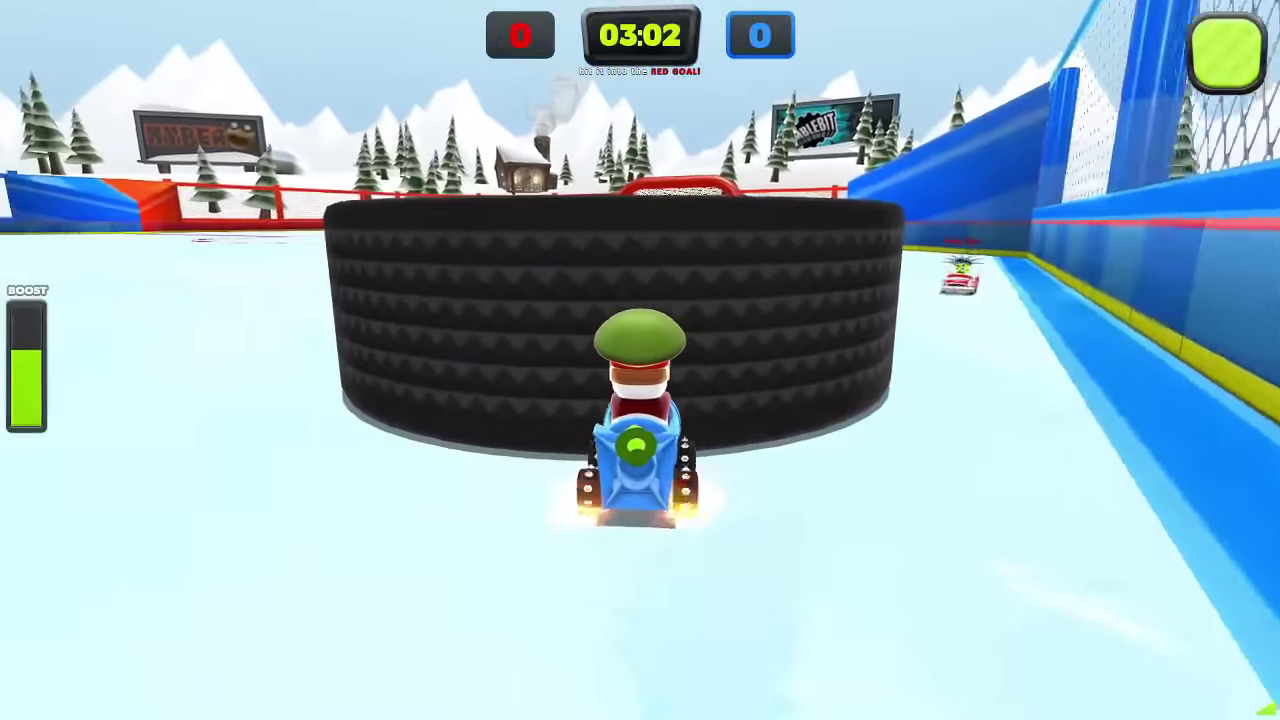
key("Up")
key("Left")
key("Right")
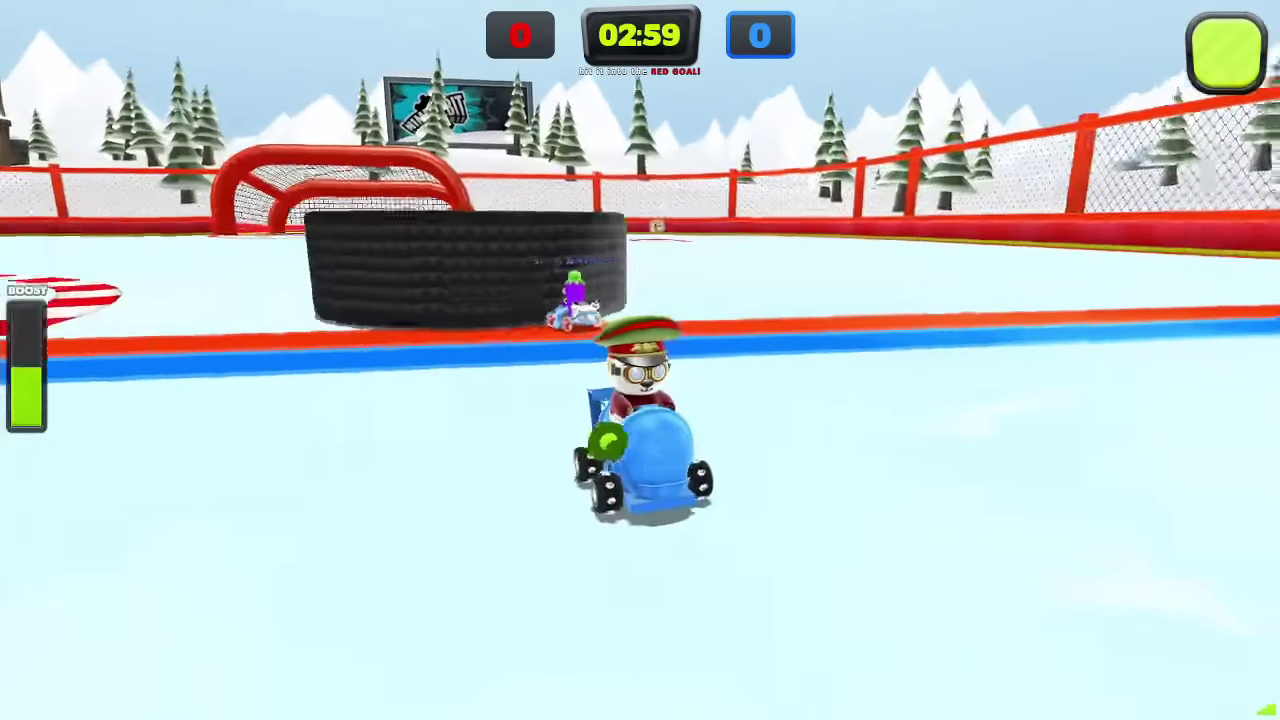
Step: Swing around the puck and steer toward the red goal side
key("Up")
key("Left")
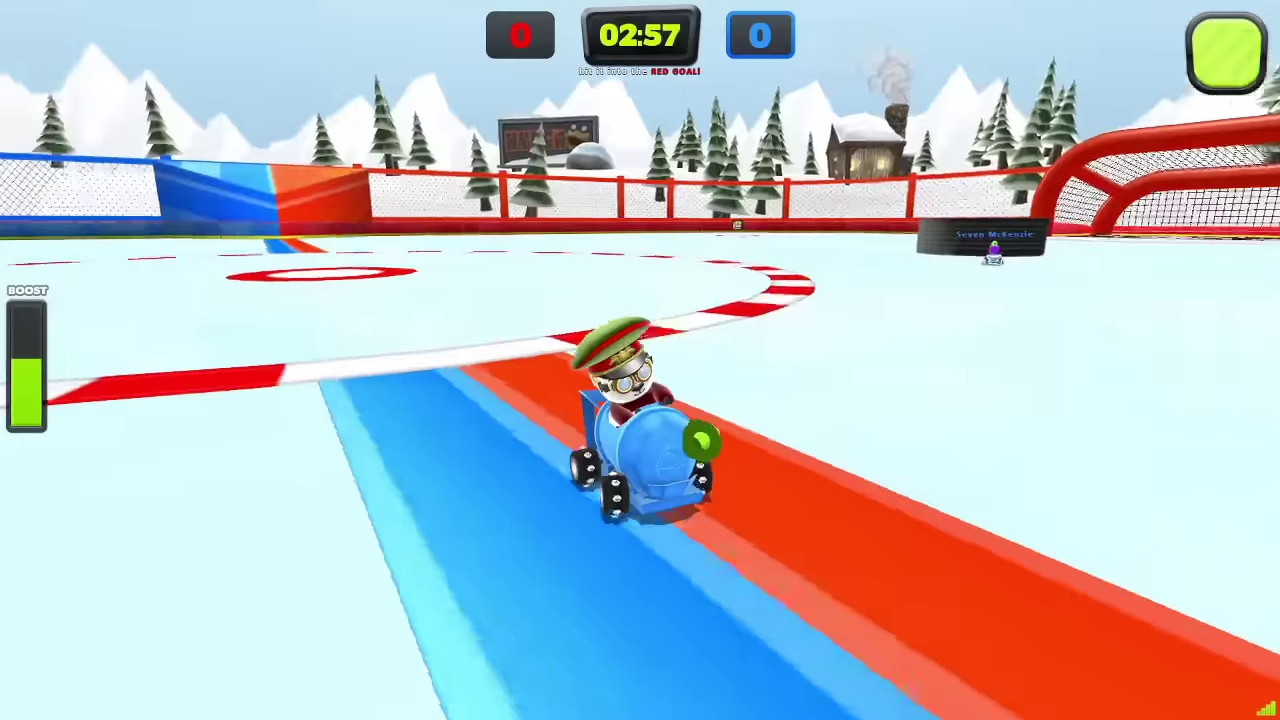
key("Up")
key("Left")
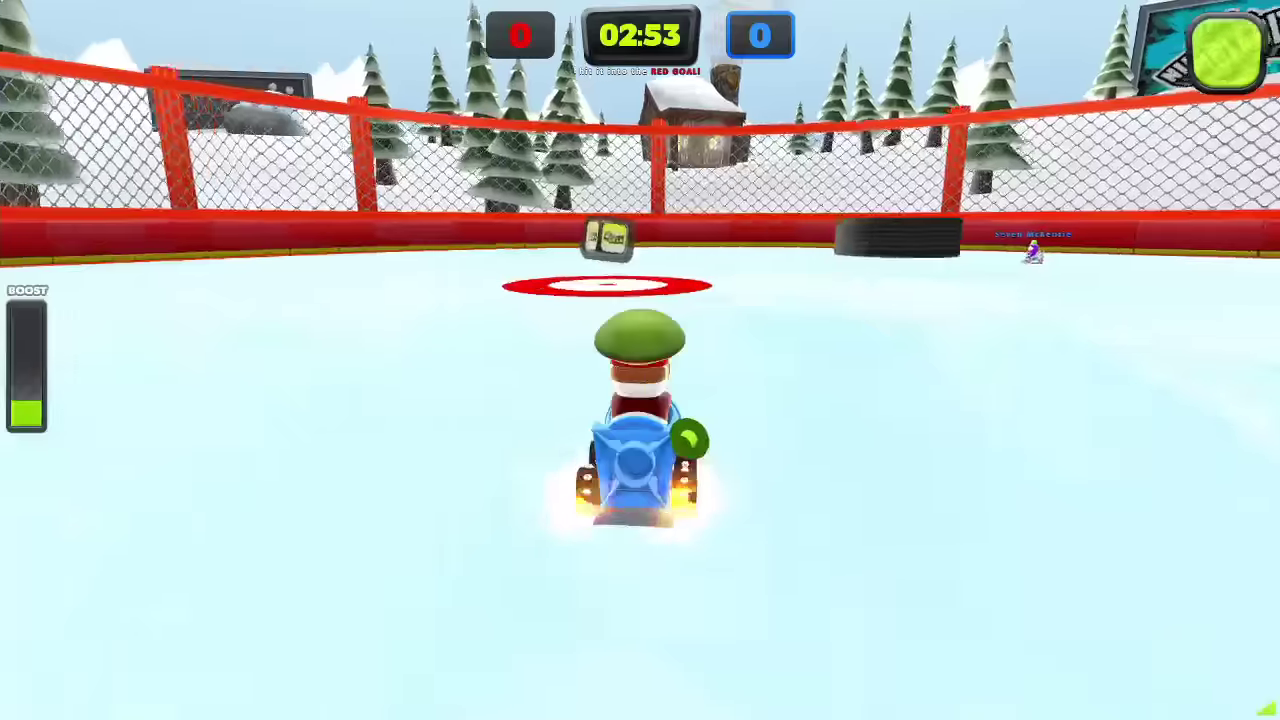
key("Up")
key("Left")
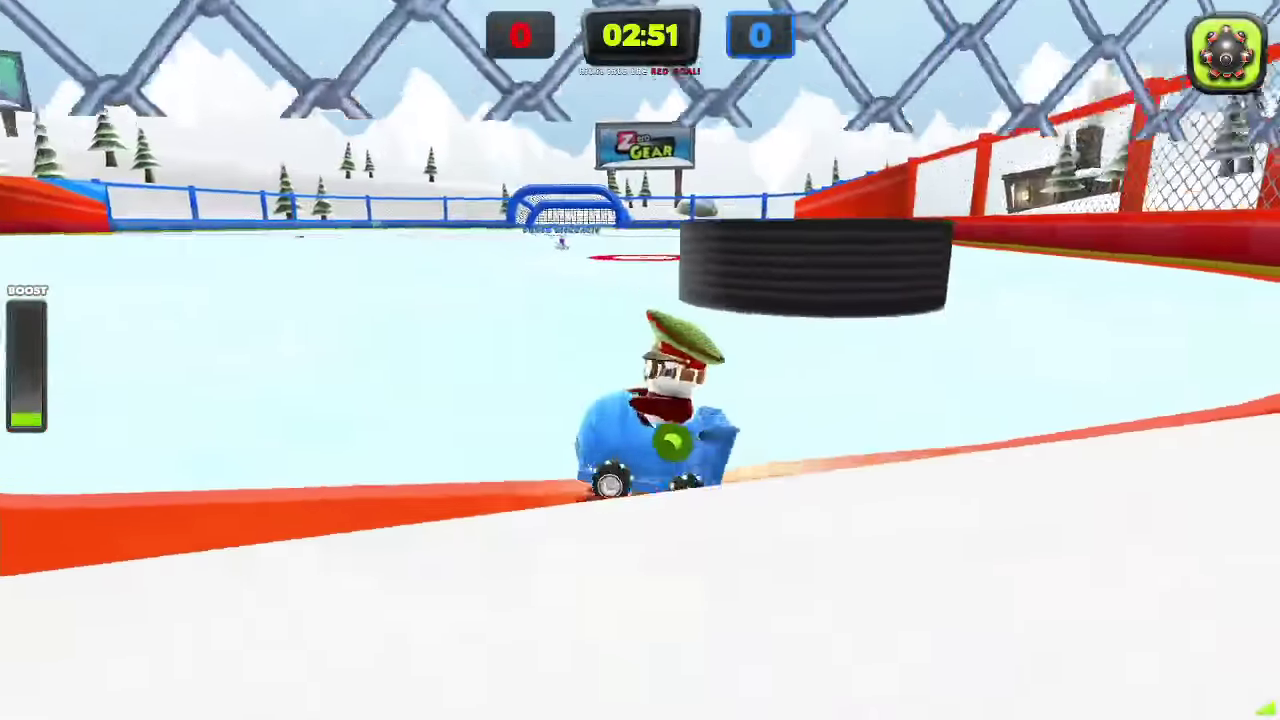
key("Up")
key("Left")
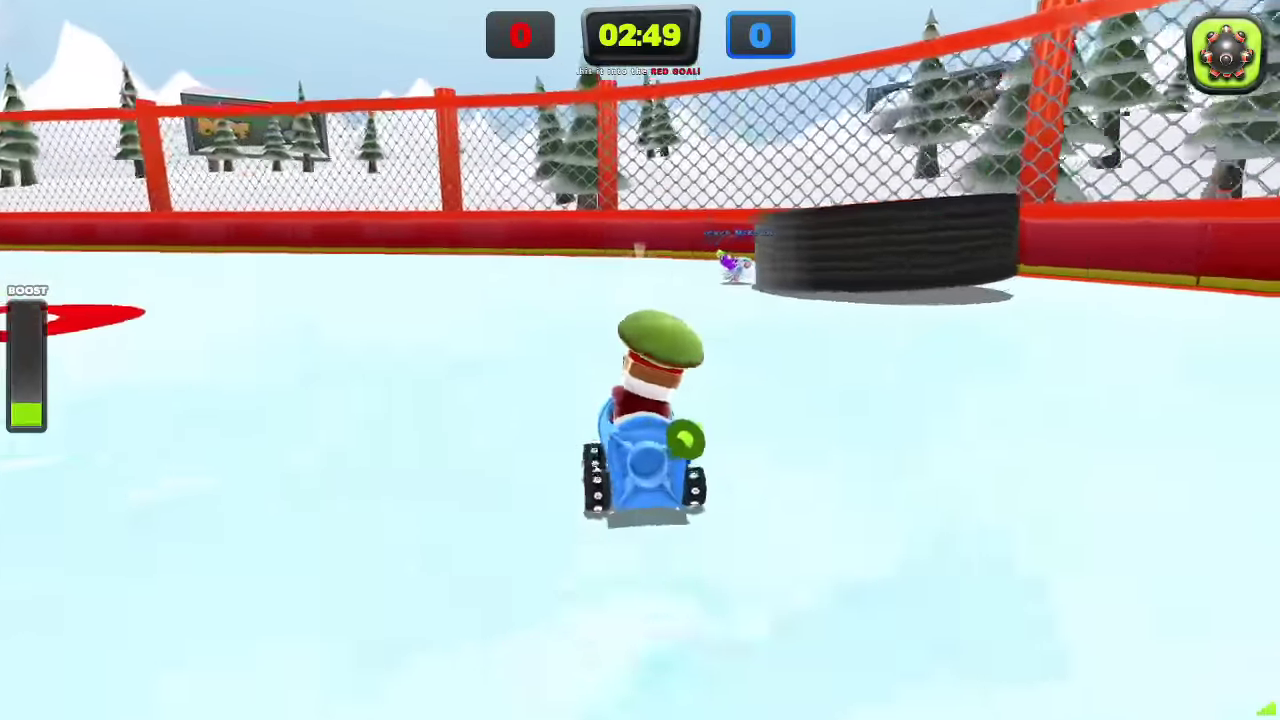
key("Up")
key("Left")
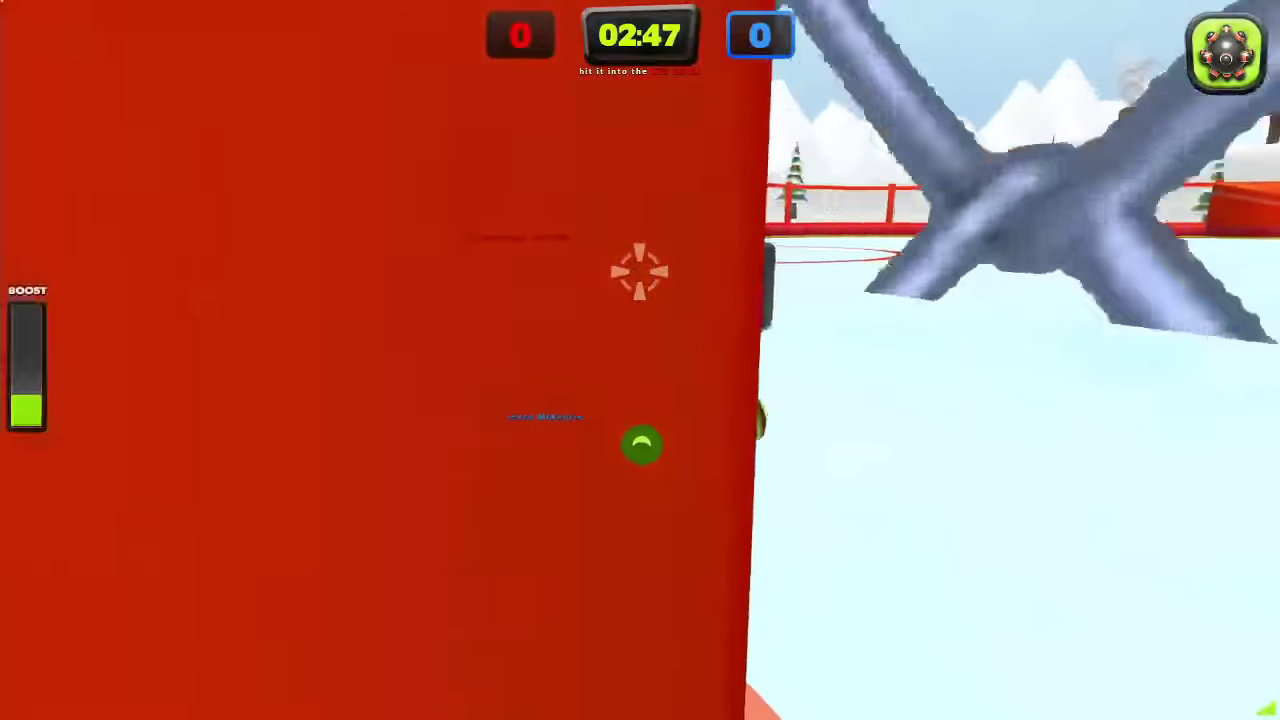
Step: Ram the puck near the red goal alongside a rival kart
key("Up")
key("Right")
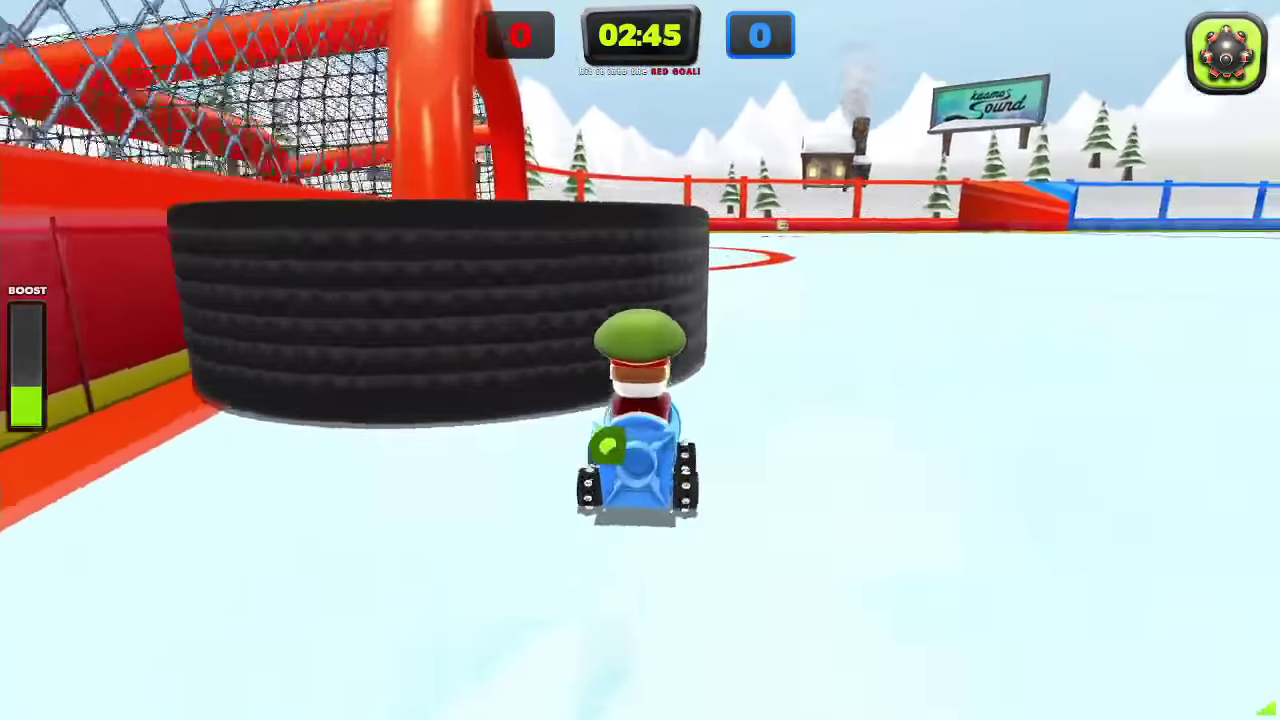
key("Up")
key("Left")
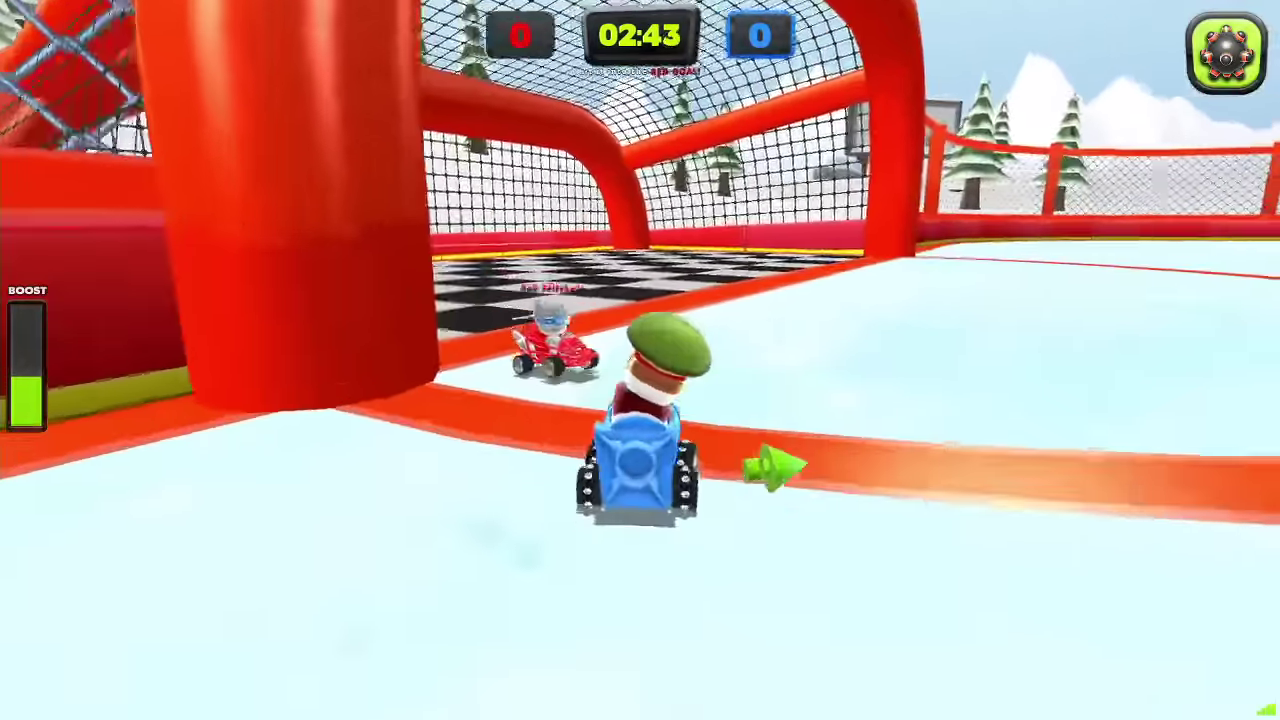
key("Up")
key("Right")
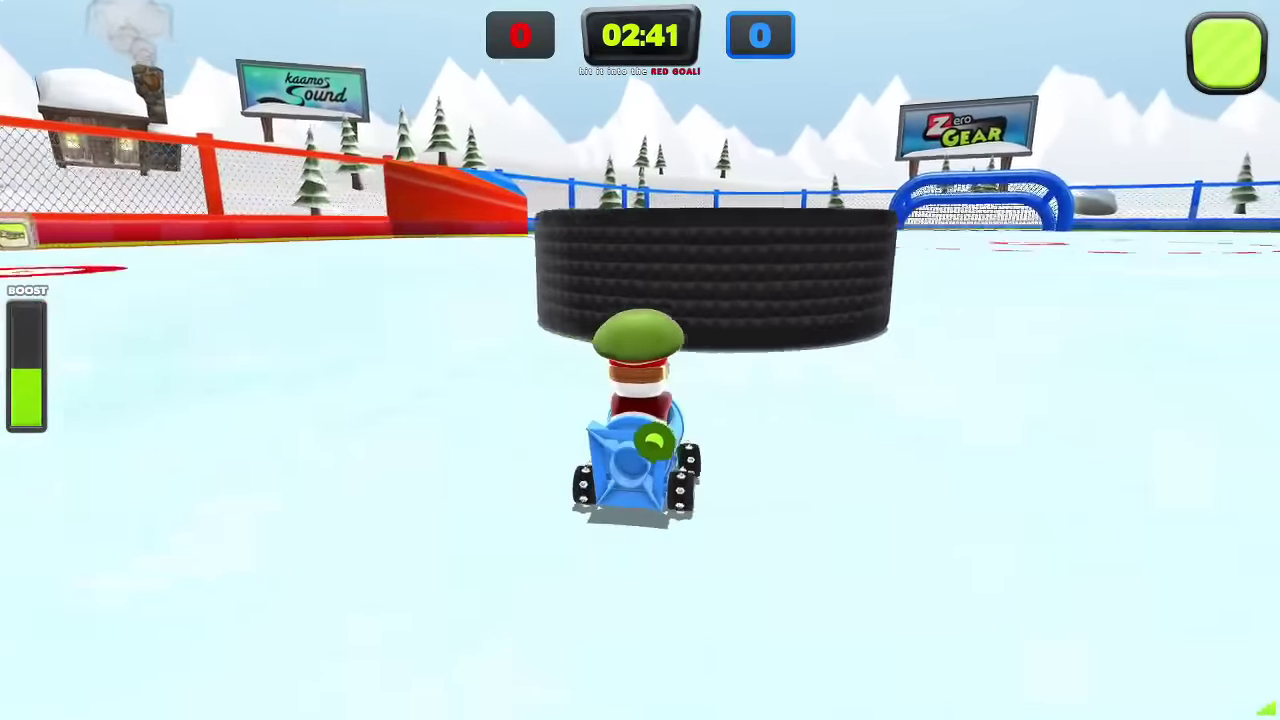
key("Up")
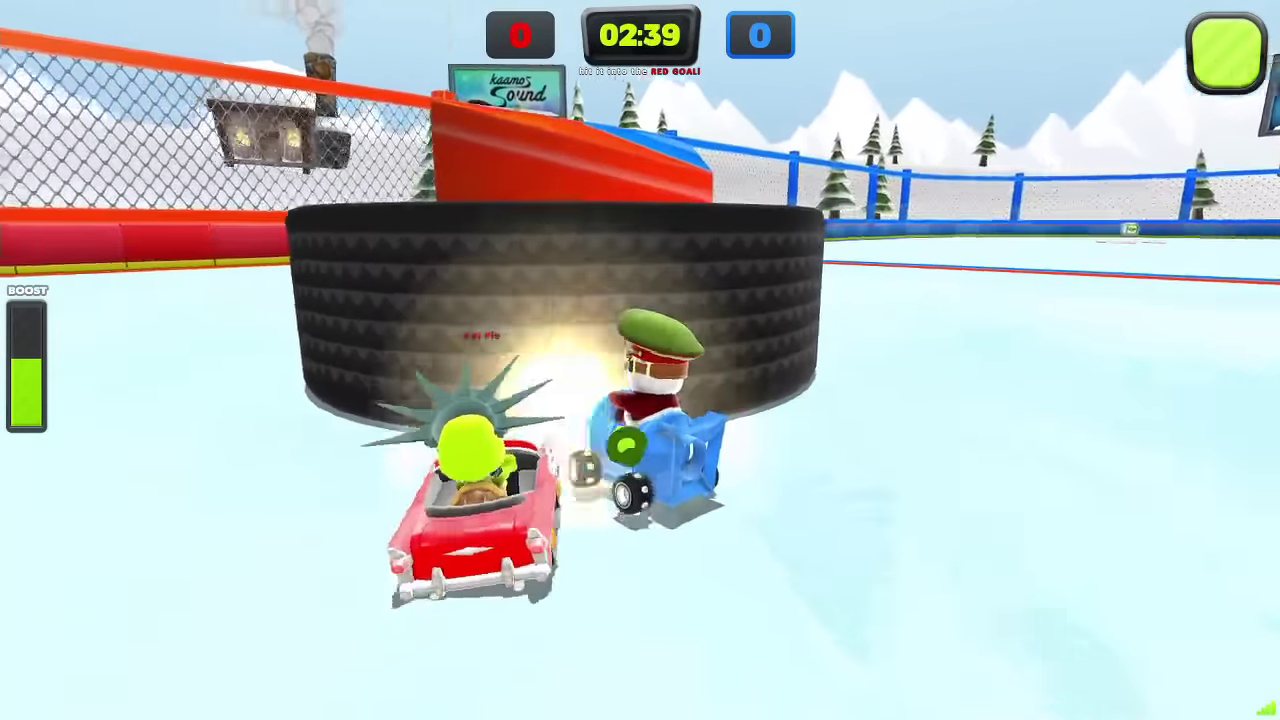
key("Up")
key("Left")
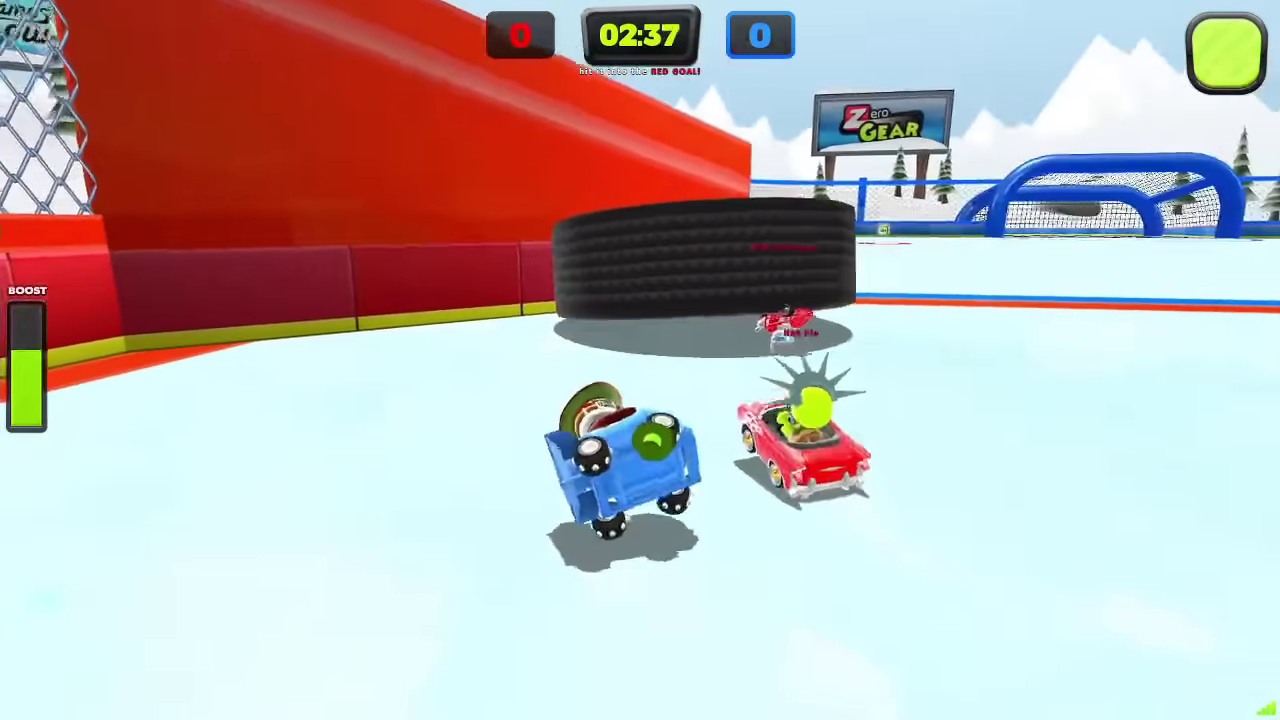
Step: Boost the giant puck into the red goal for a 1–0 lead
key("Up")
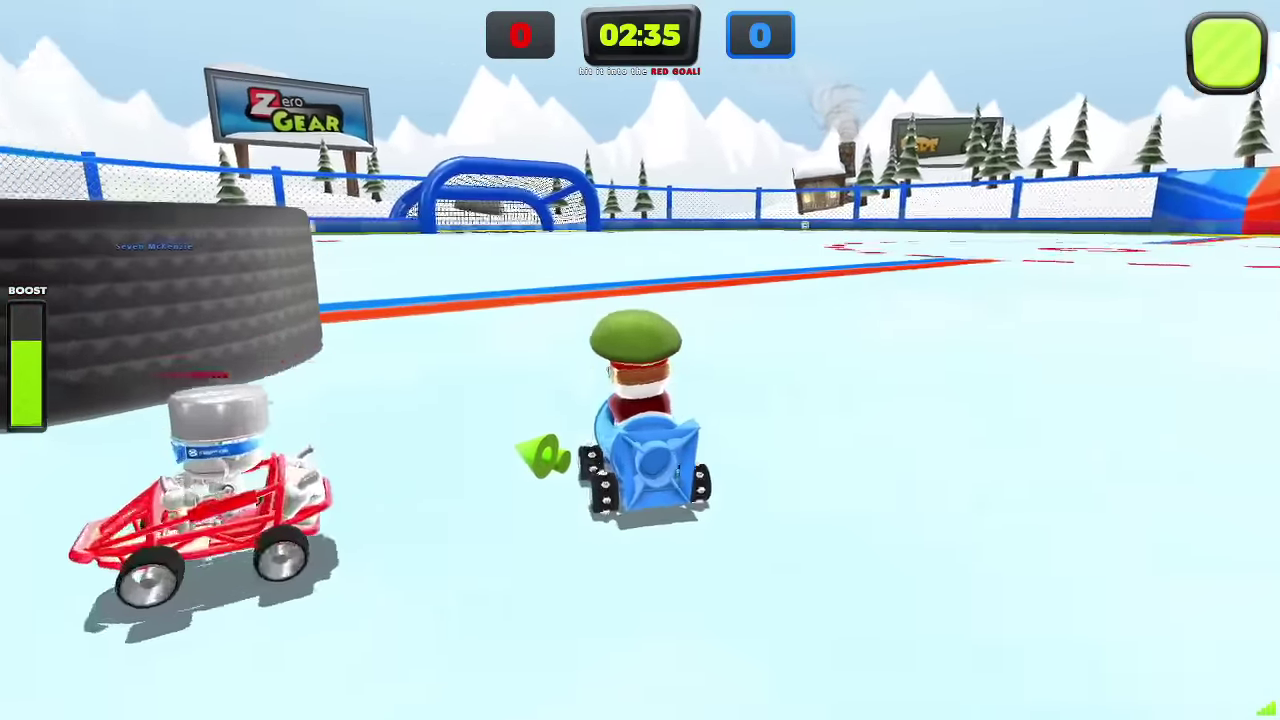
key("Left")
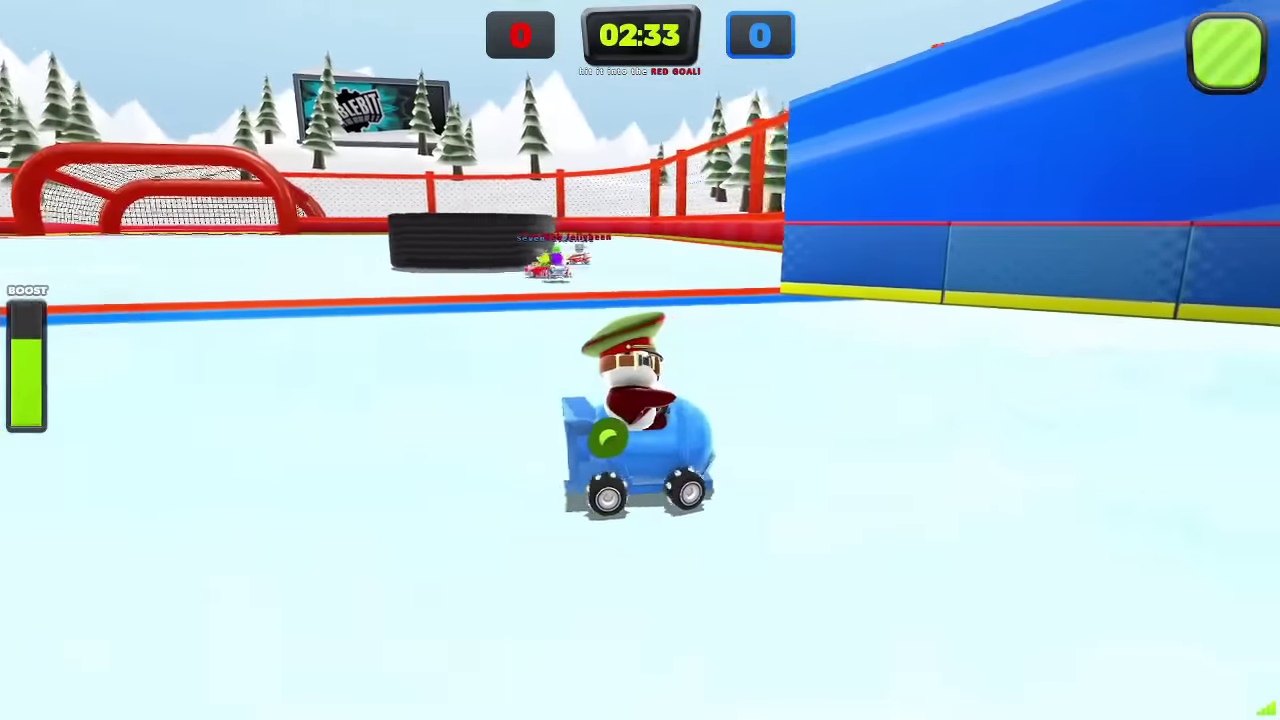
key("Up")
key("Left")
key("space")
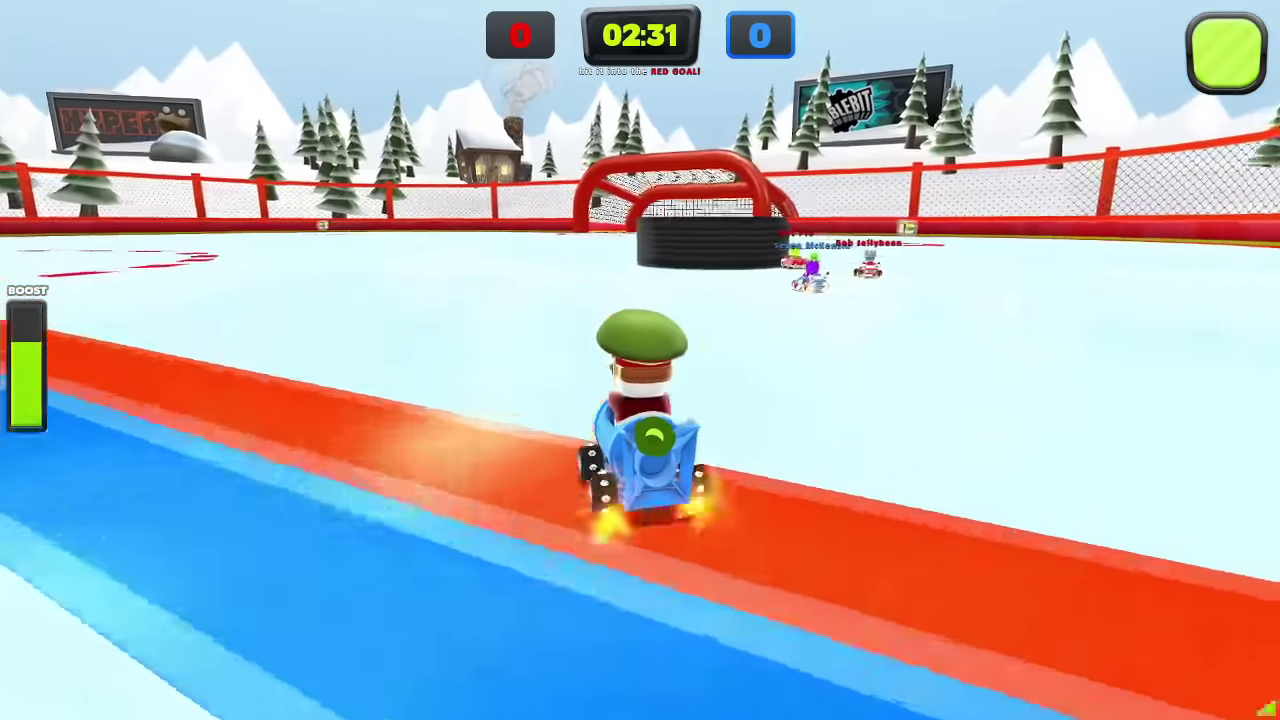
key("Up")
key("Left")
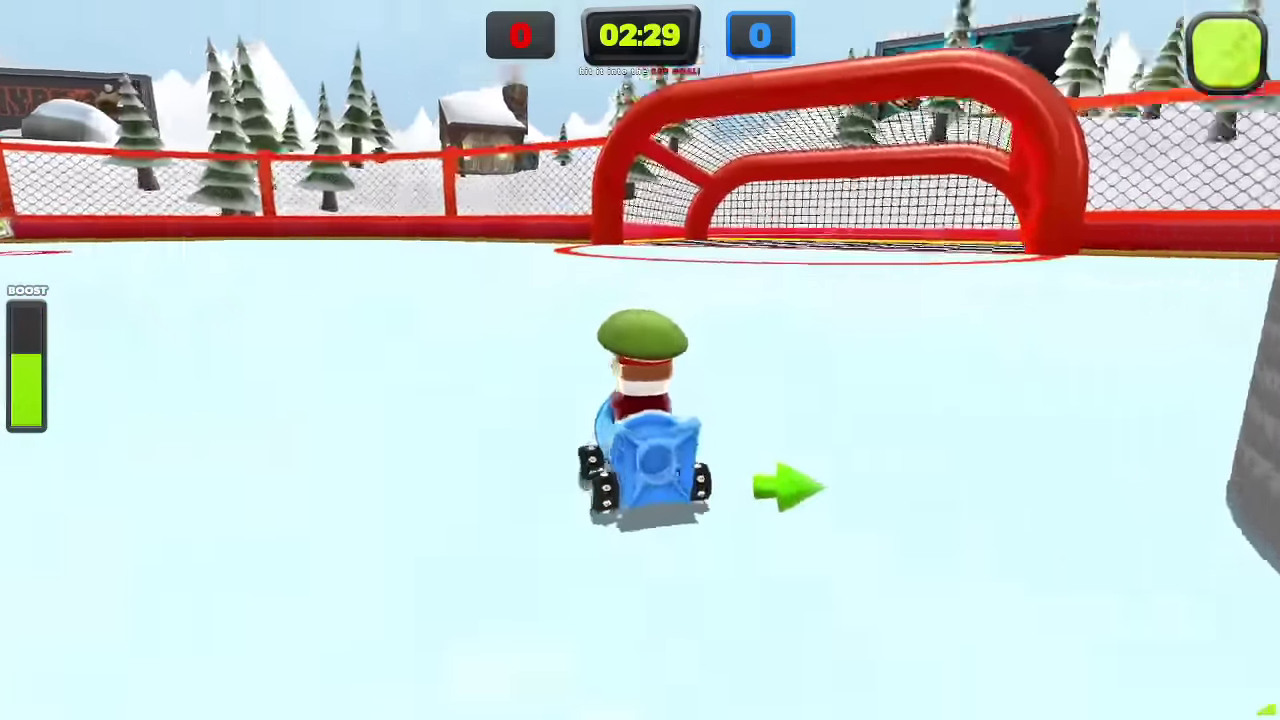
key("Up")
key("Left")
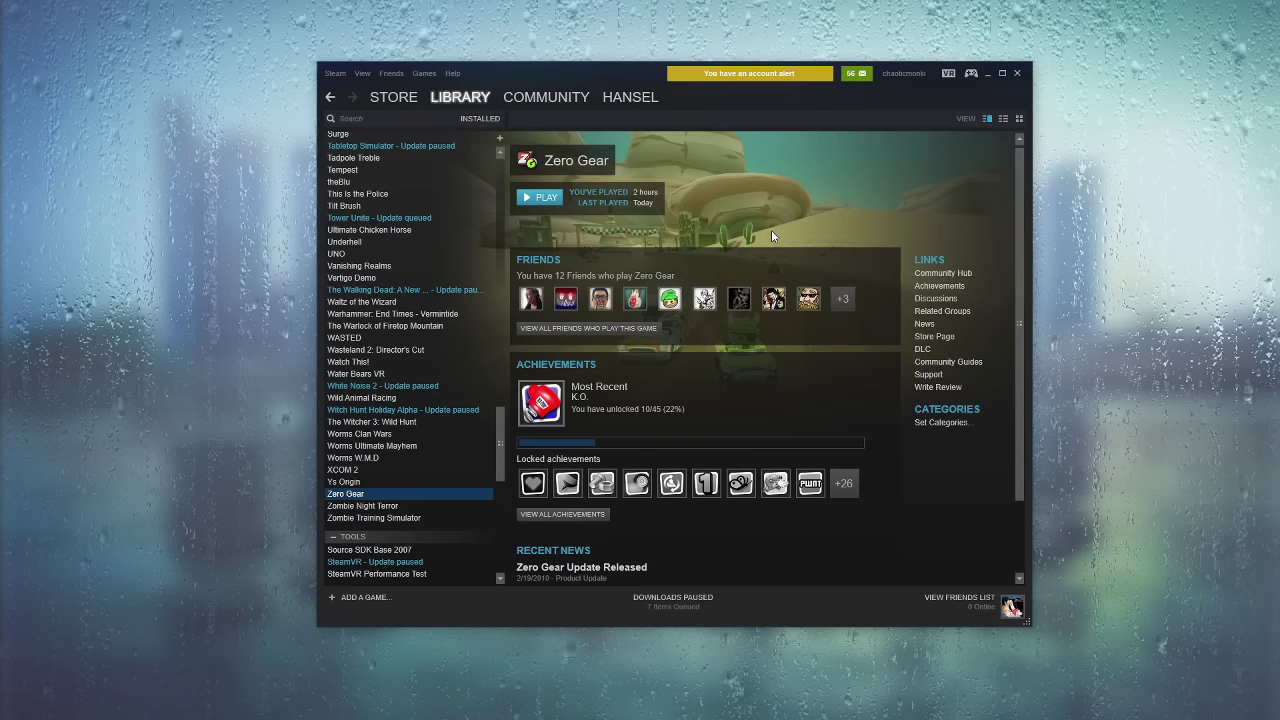
scroll(448, 339, "up", 15)
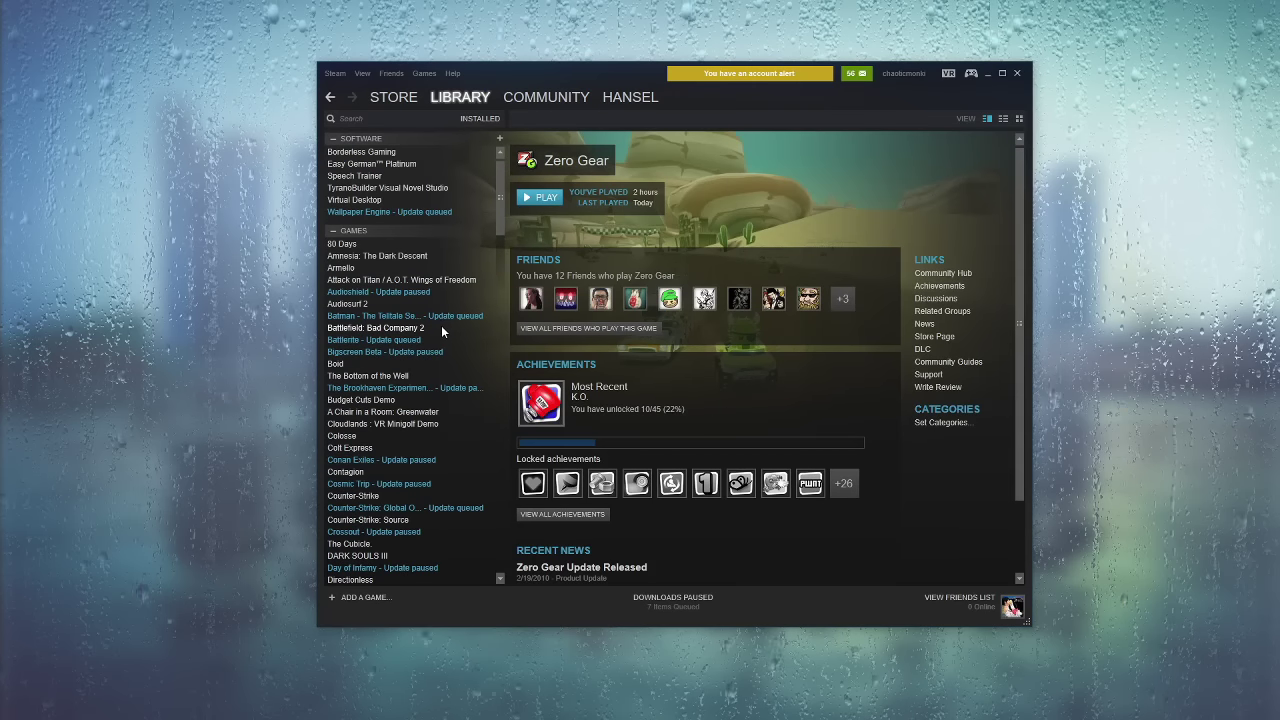
scroll(441, 325, "down", 2)
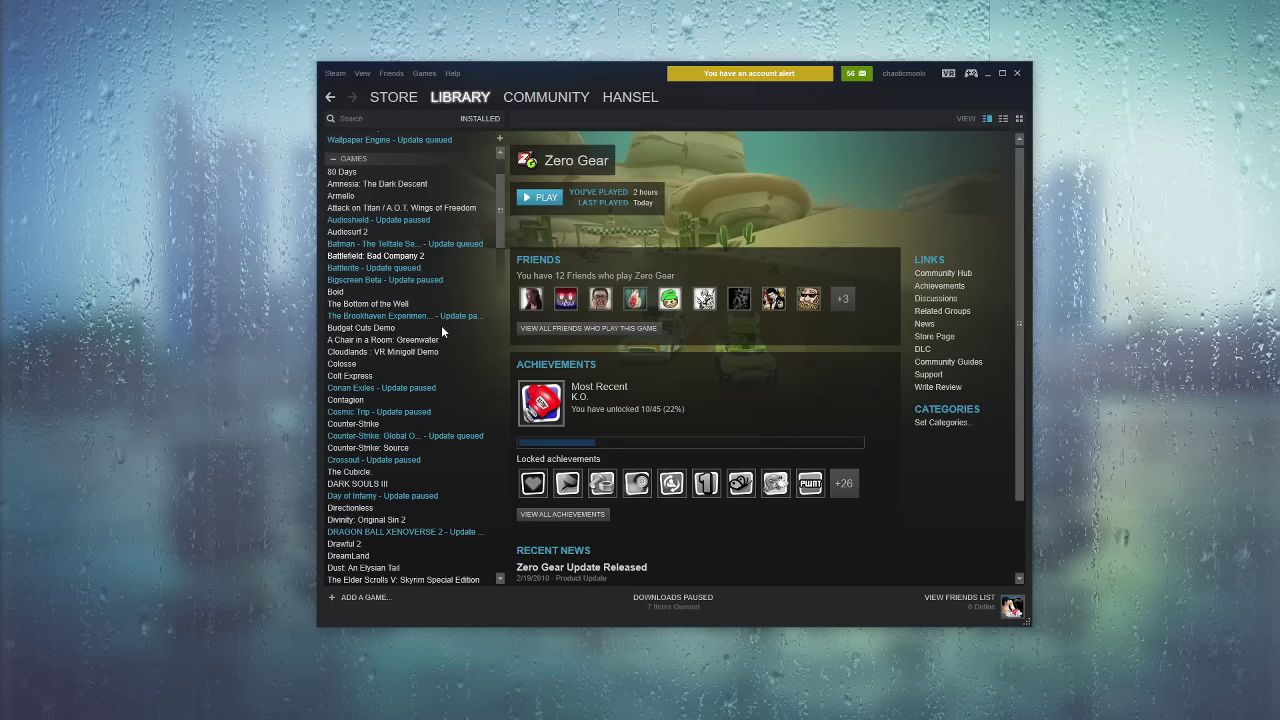
scroll(441, 325, "down", 3)
scroll(441, 325, "down", 6)
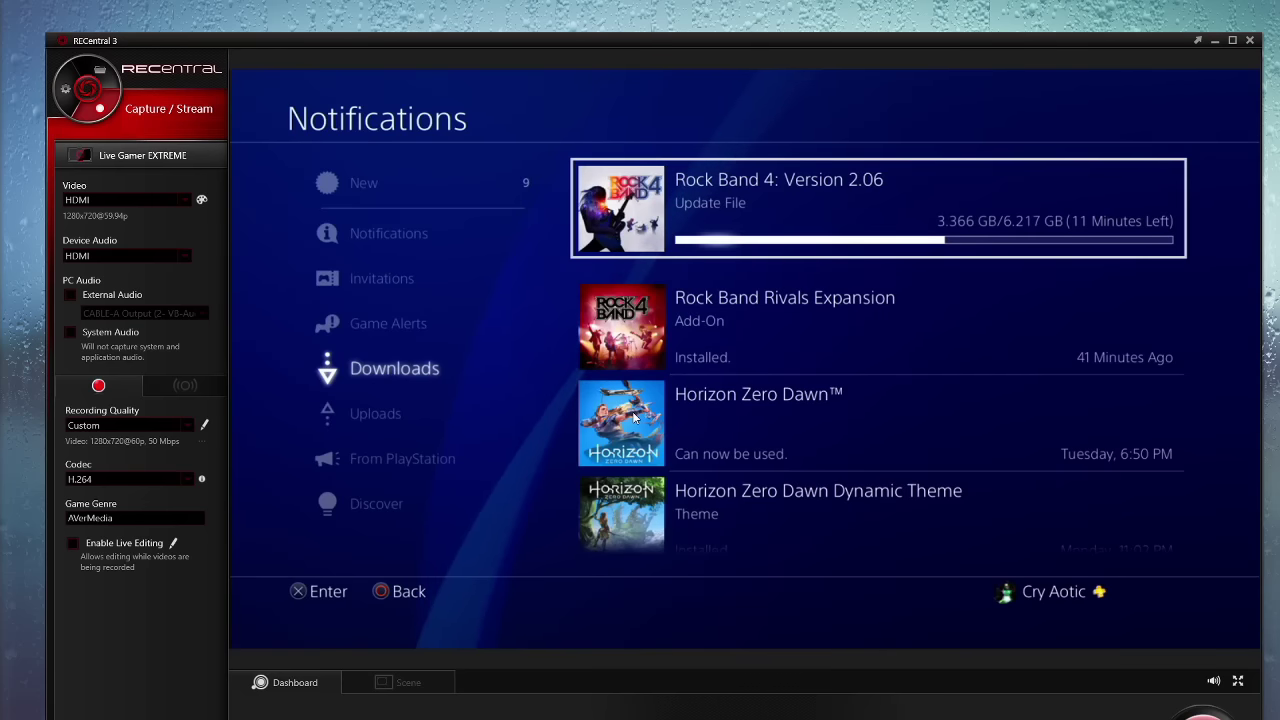
Step: Minimize the RECentral PS4 capture window to reveal the Zero Gear library page
left_click(1216, 41)
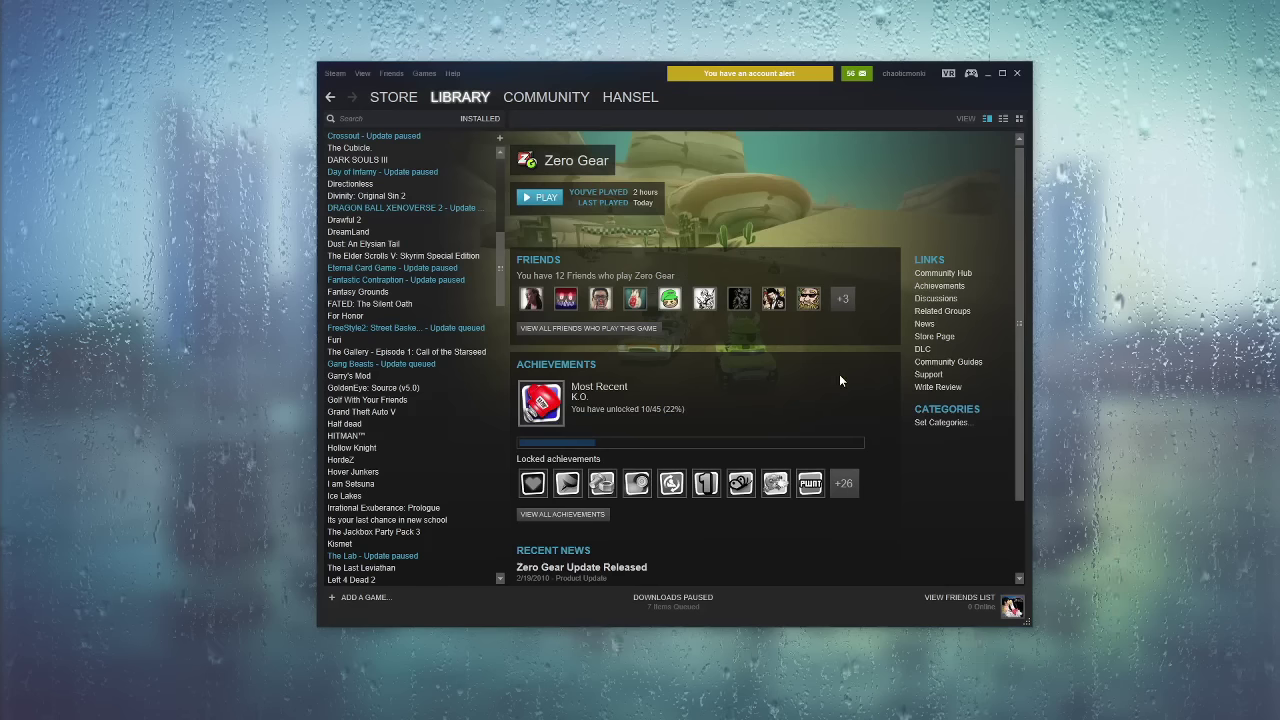
scroll(369, 343, "down", 4)
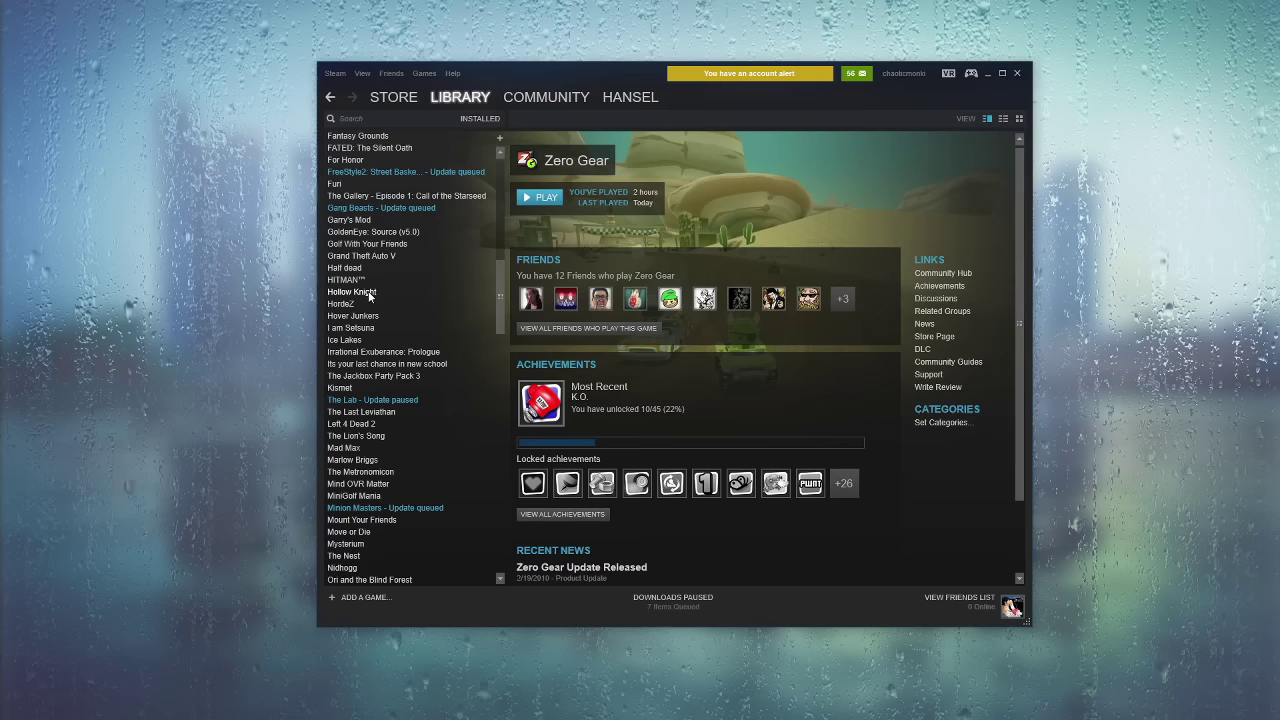
scroll(408, 324, "down", 1)
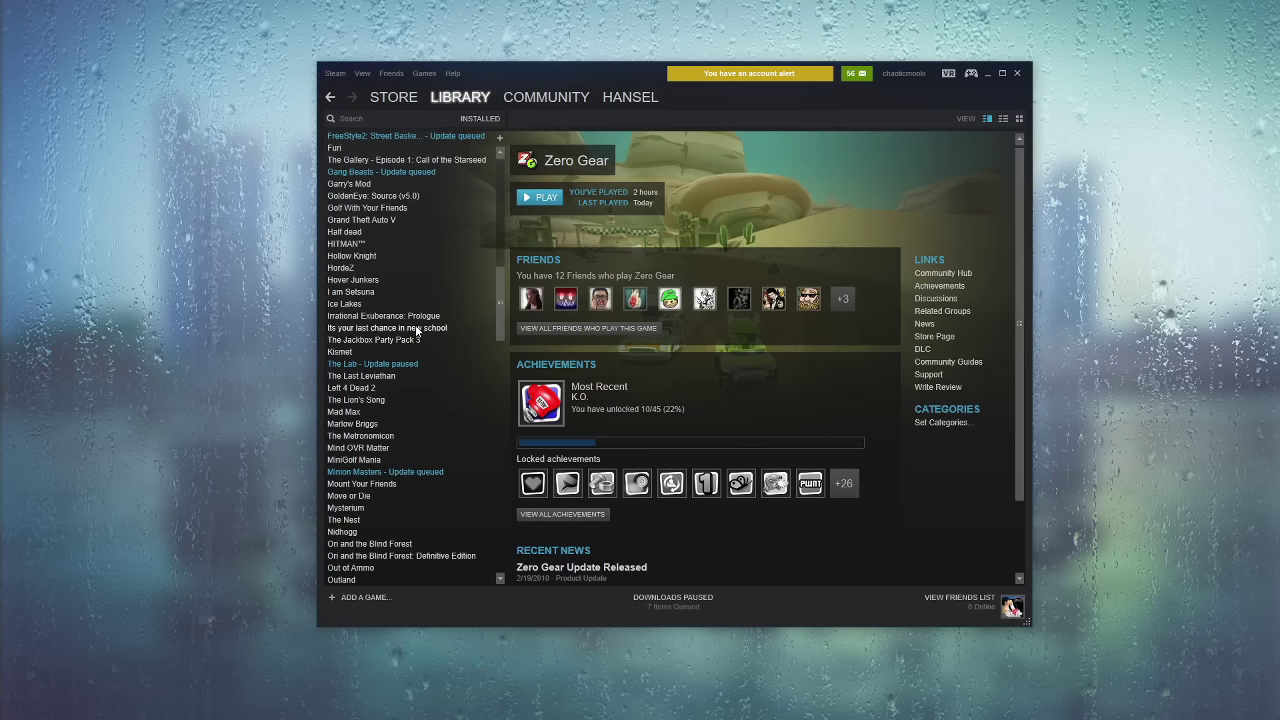
Step: Open the It's Your Last Chance in New School library page and launch the game
left_click(433, 330)
left_click(540, 197)
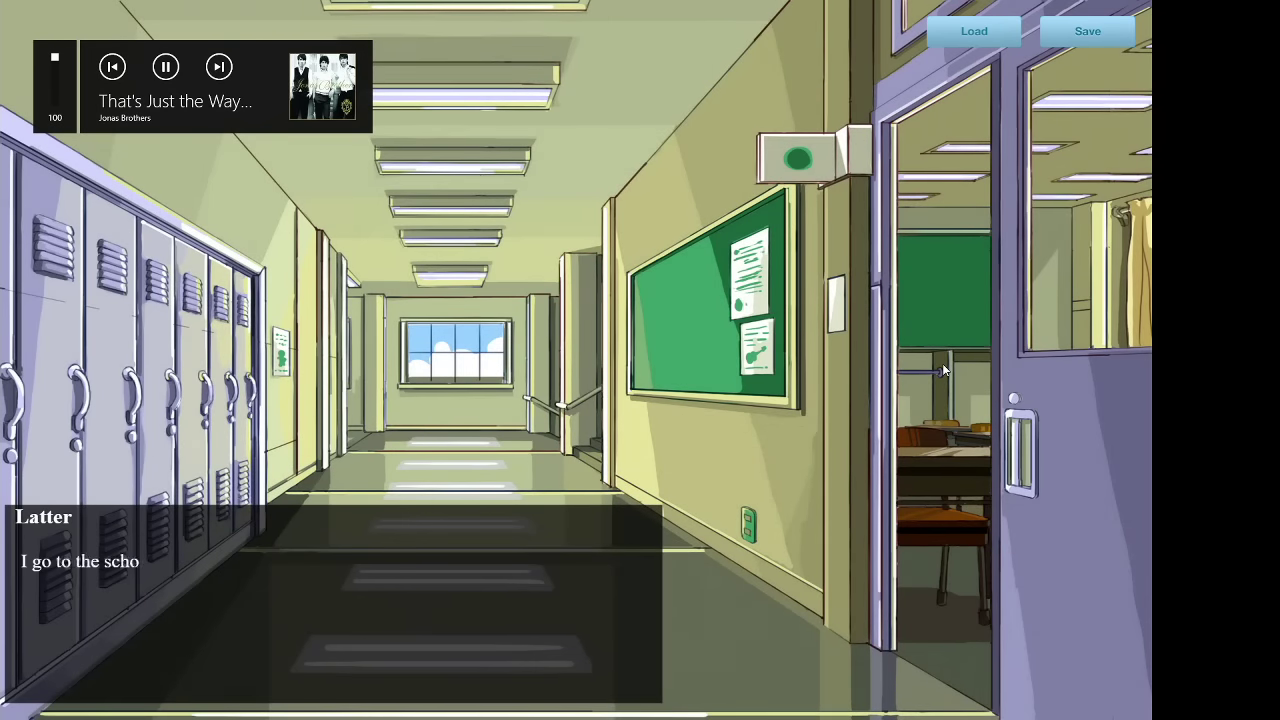
Step: Advance the dialogue through Batach's introduction, the lost-class talk and Ritka's lines
left_click(942, 363)
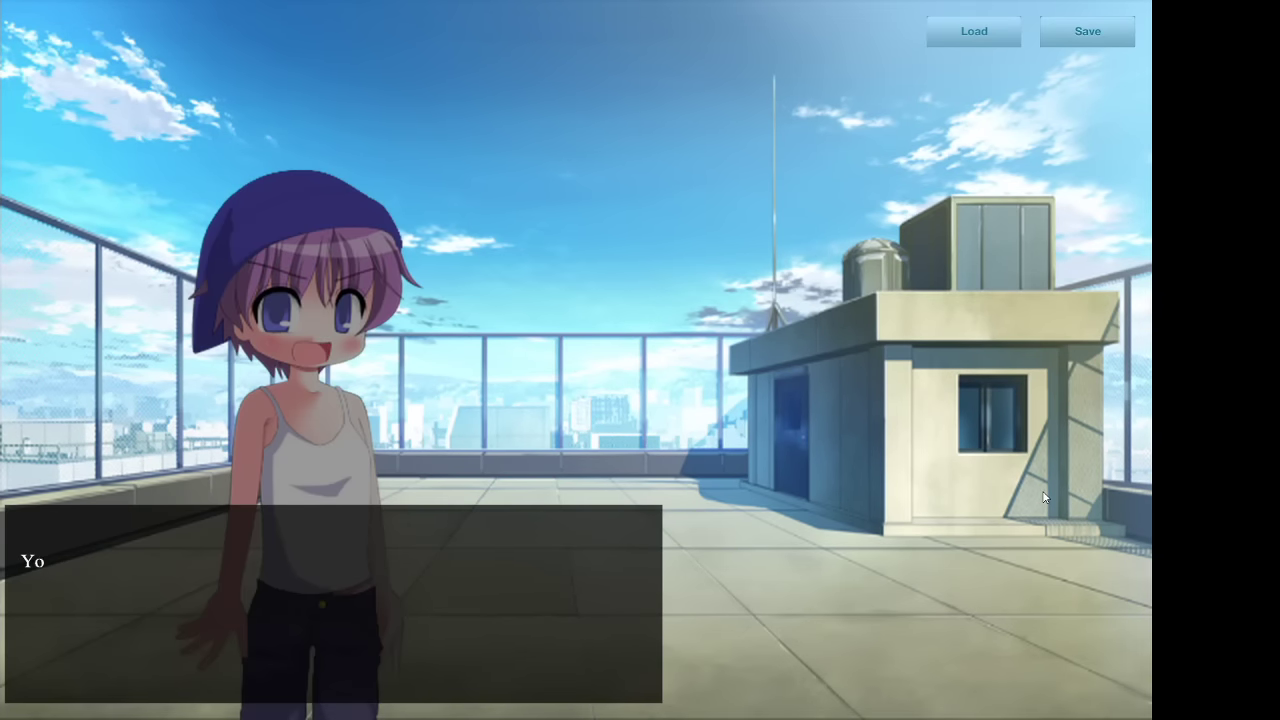
left_click(1044, 497)
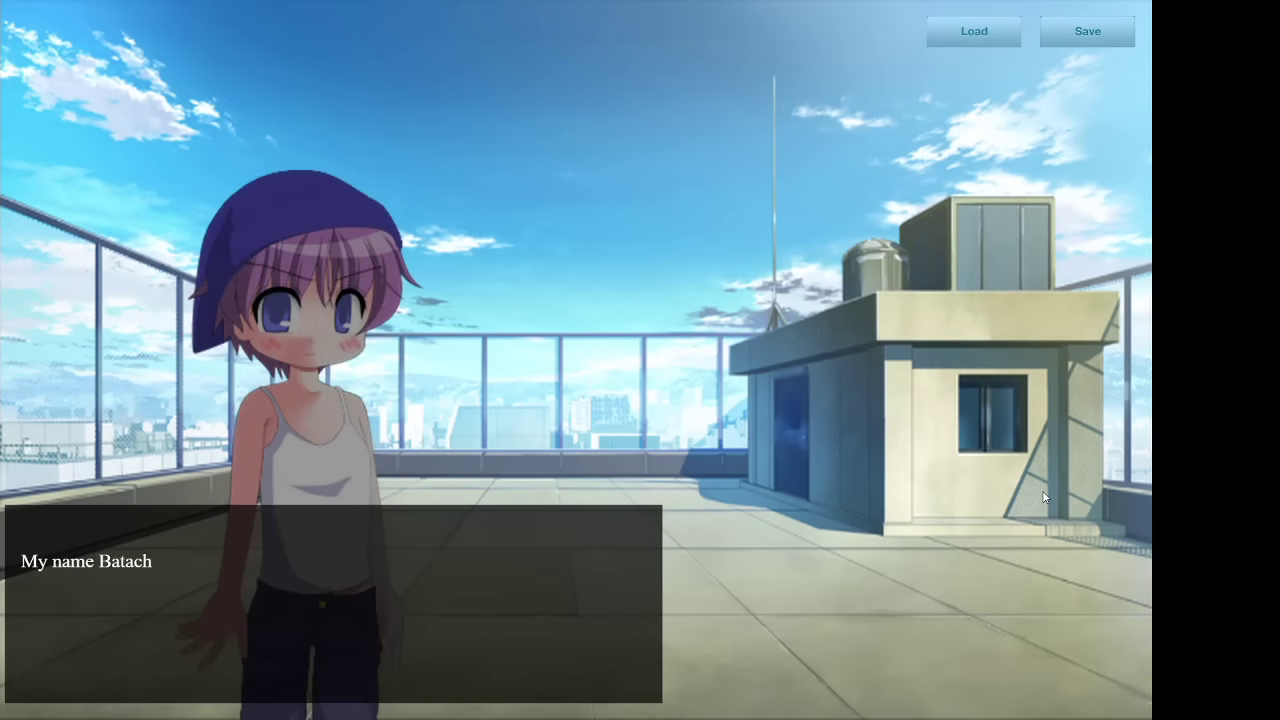
left_click(1044, 497)
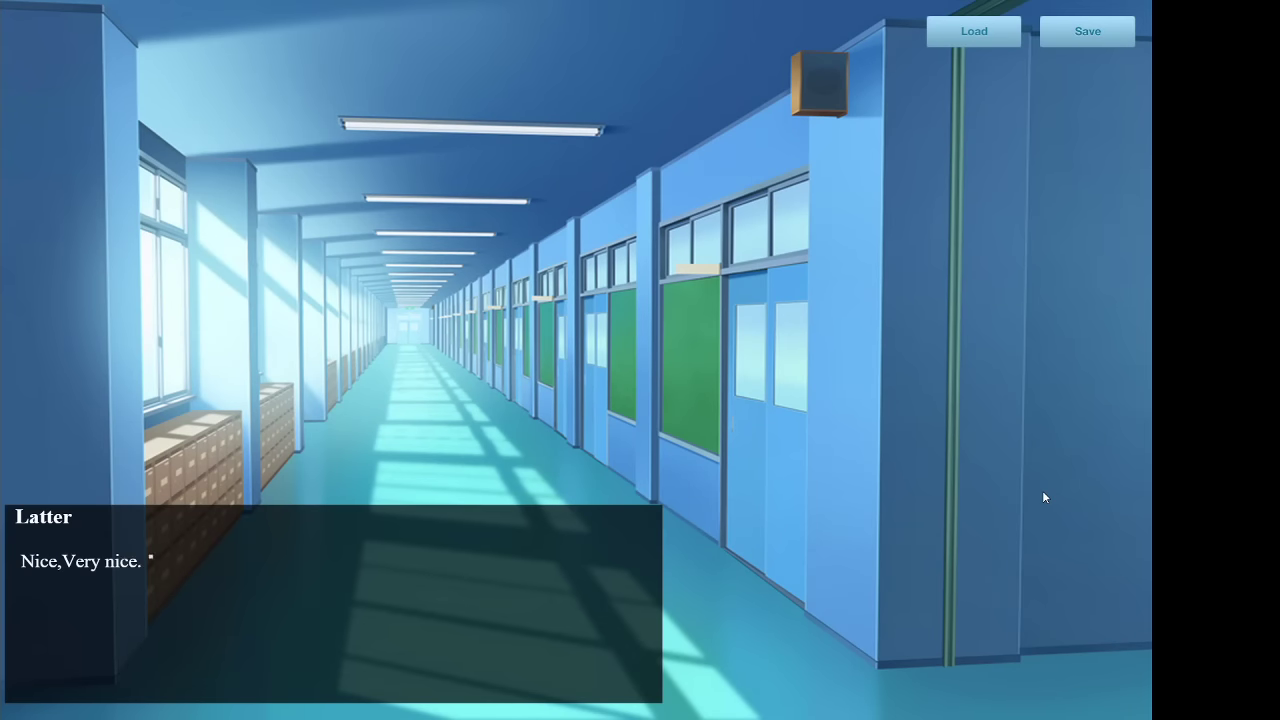
left_click(1044, 497)
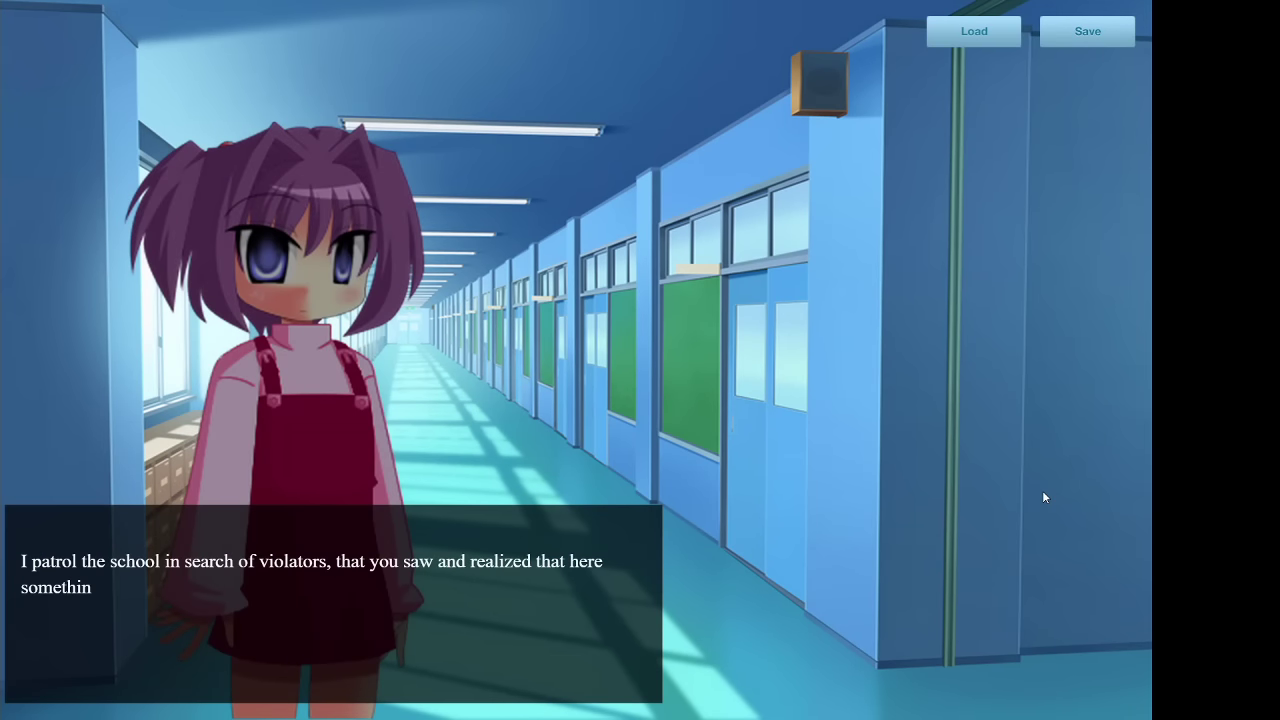
left_click(1042, 497)
left_click(1042, 497)
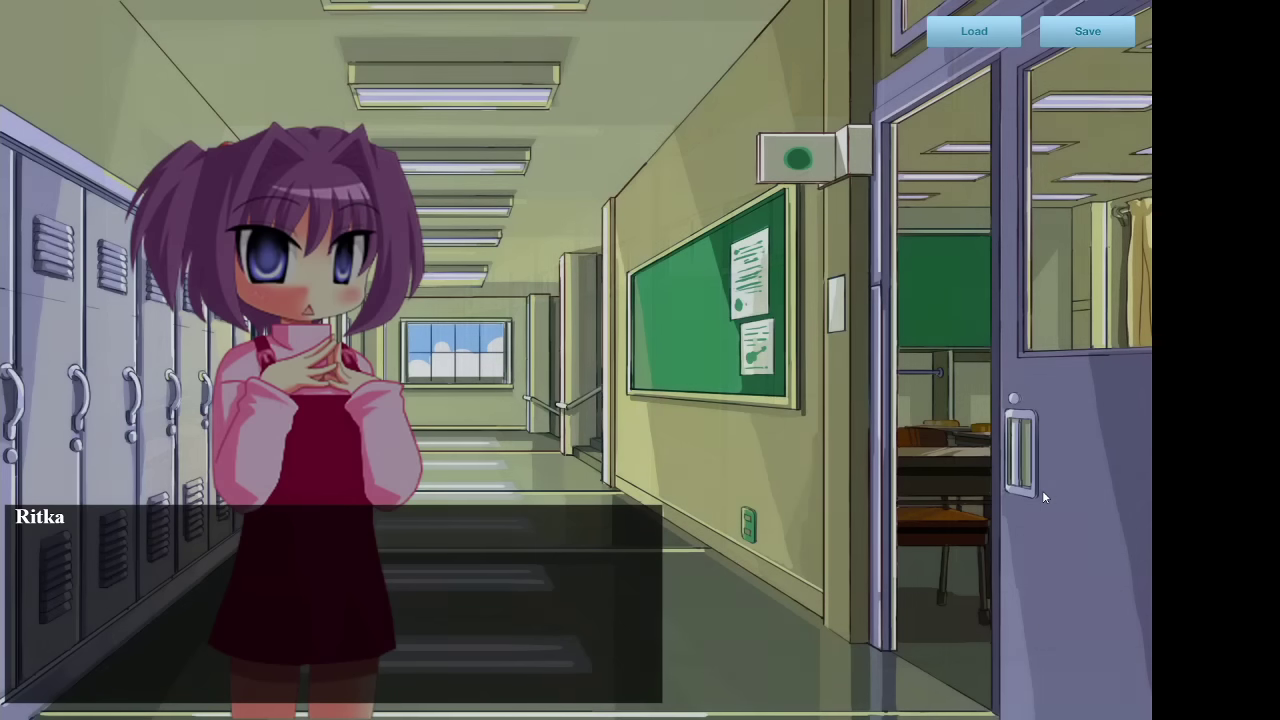
left_click(1042, 490)
left_click(1042, 490)
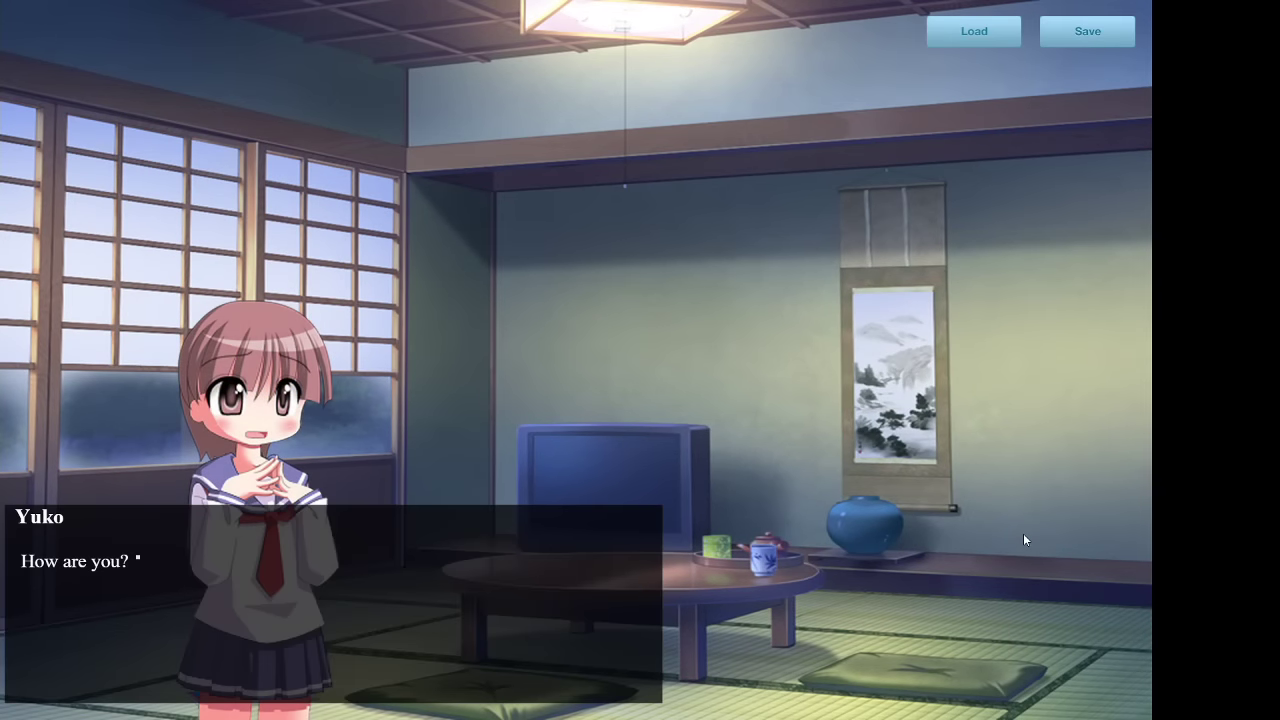
Step: Read through Yuko's conversation and the rooftop talk with Batakun, past the yes/no choice
left_click(1023, 533)
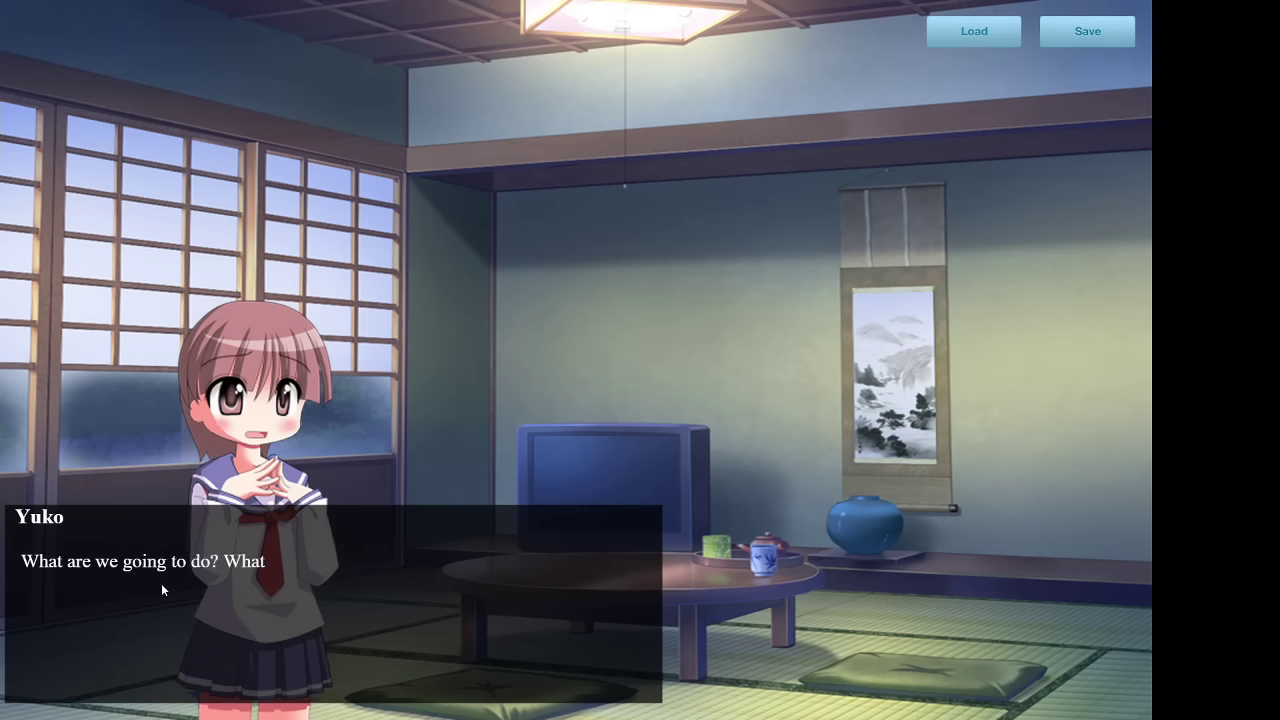
left_click(215, 577)
left_click(326, 587)
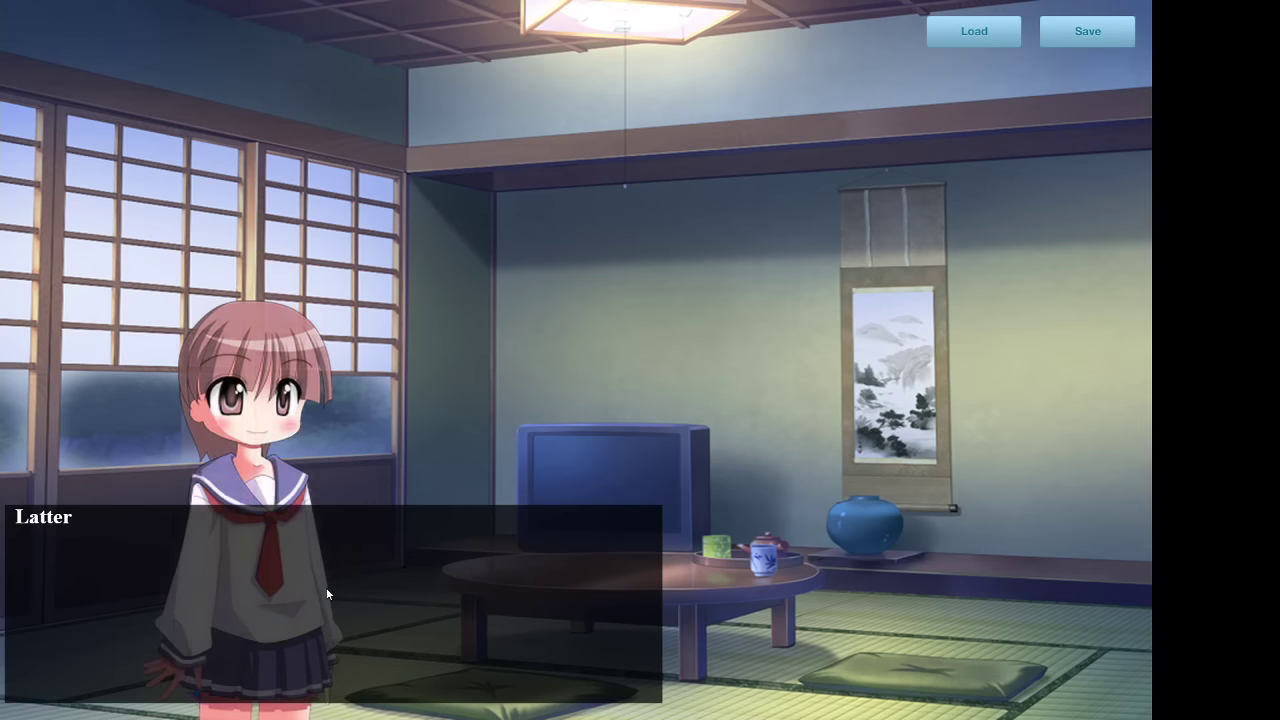
left_click(326, 587)
left_click(326, 587)
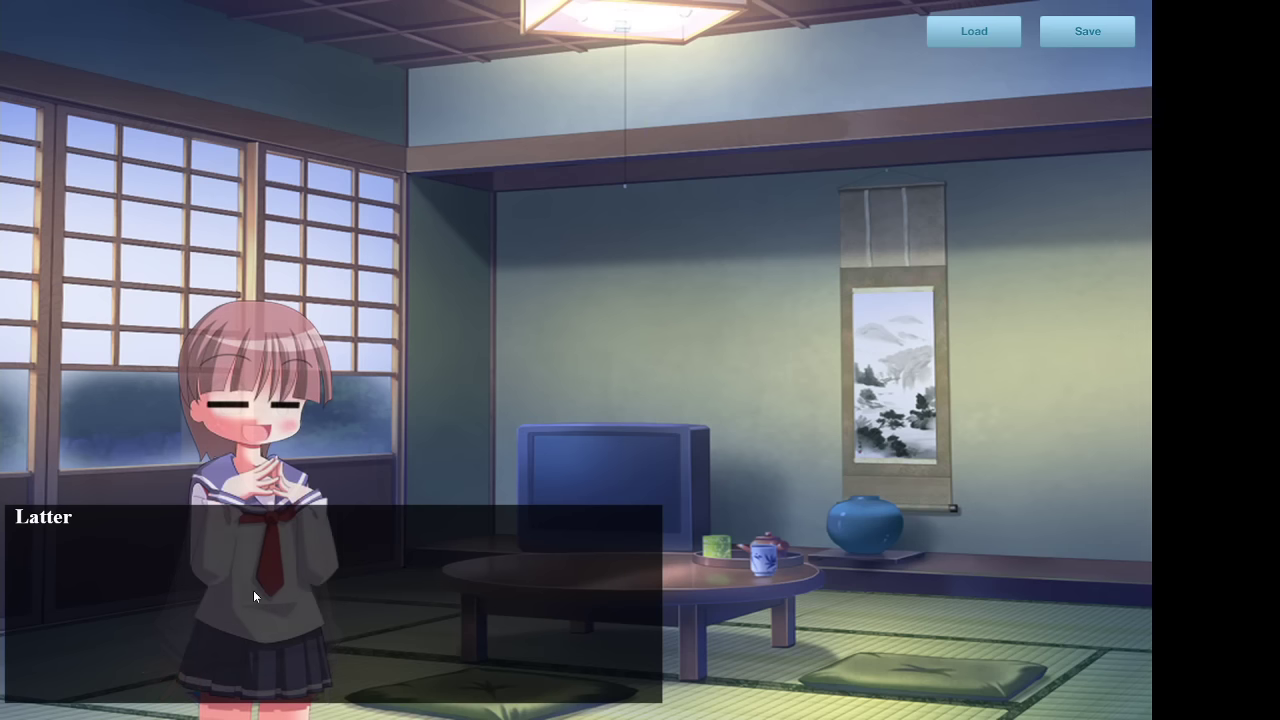
left_click(264, 593)
left_click(264, 593)
left_click(438, 556)
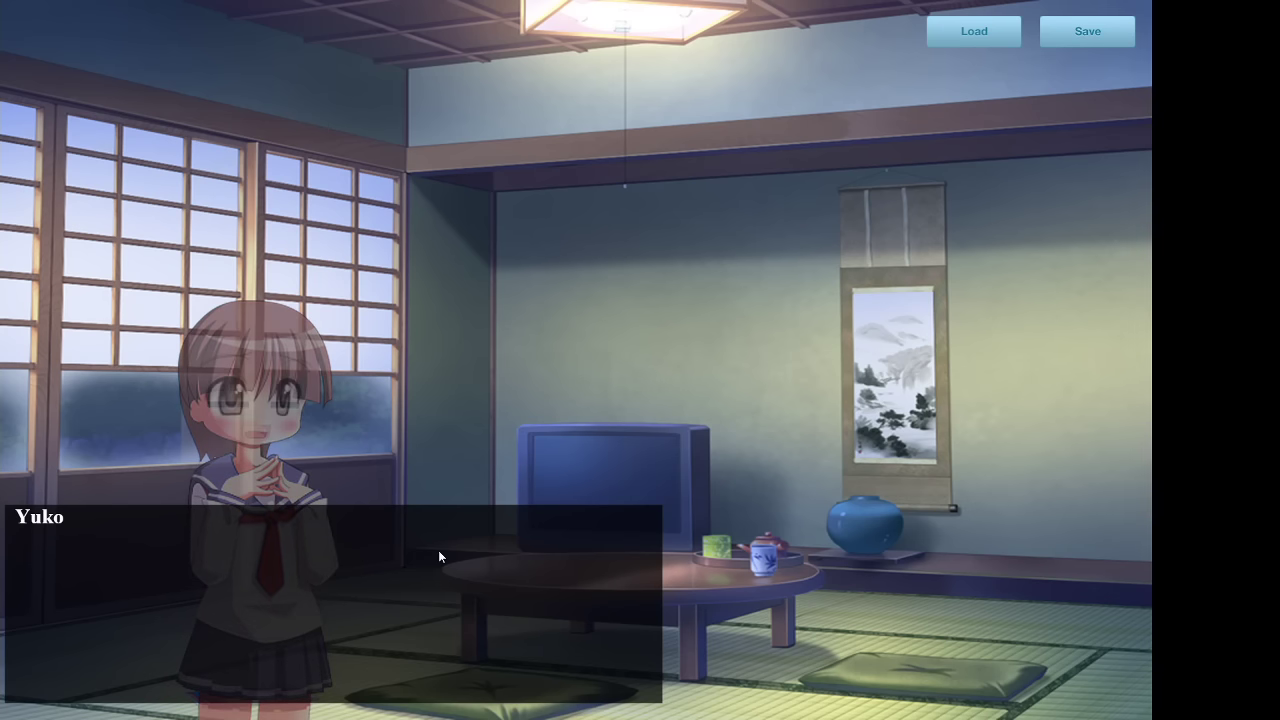
left_click(438, 556)
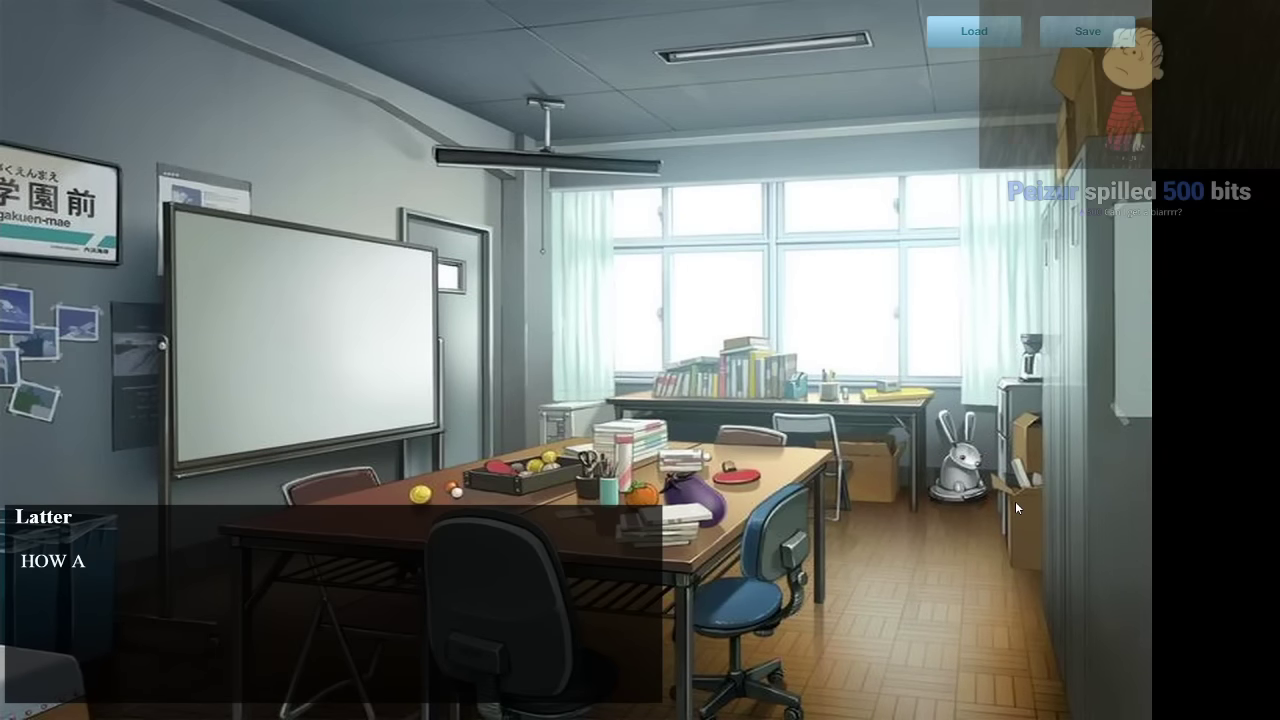
Step: Move on from the staff-room scene and through the classroom talk with Kawasi
left_click(1015, 508)
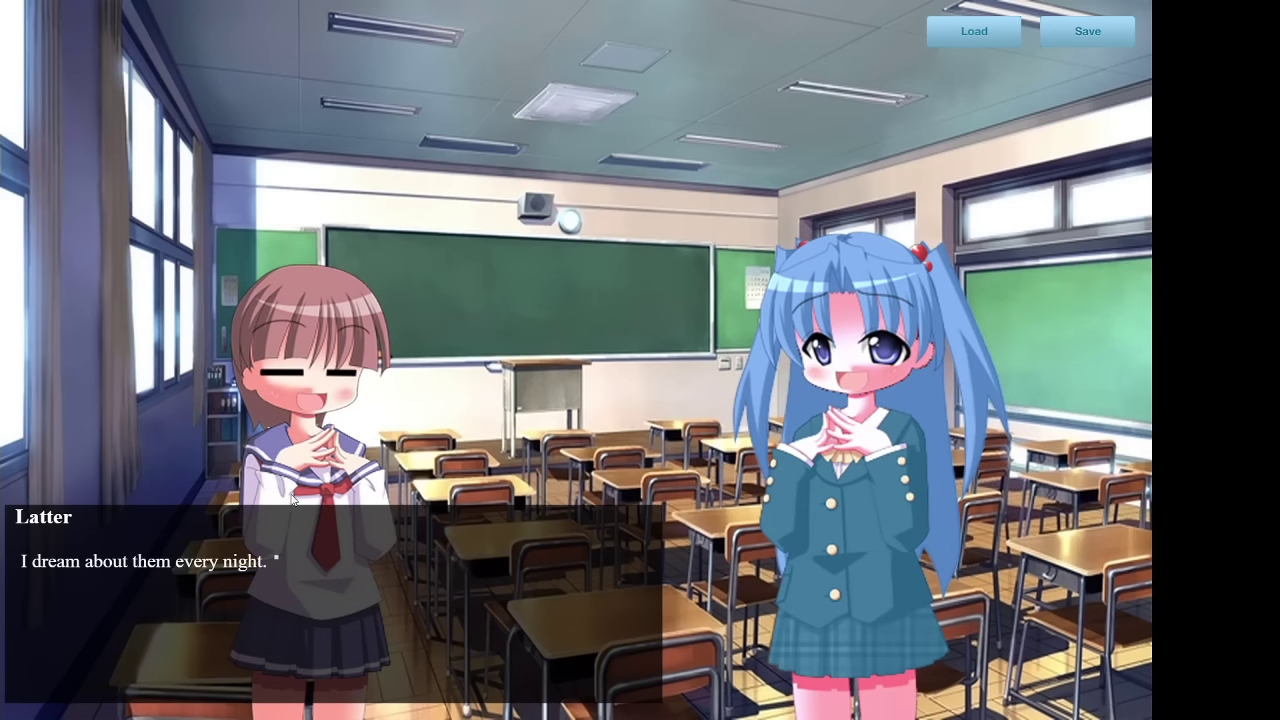
left_click(380, 416)
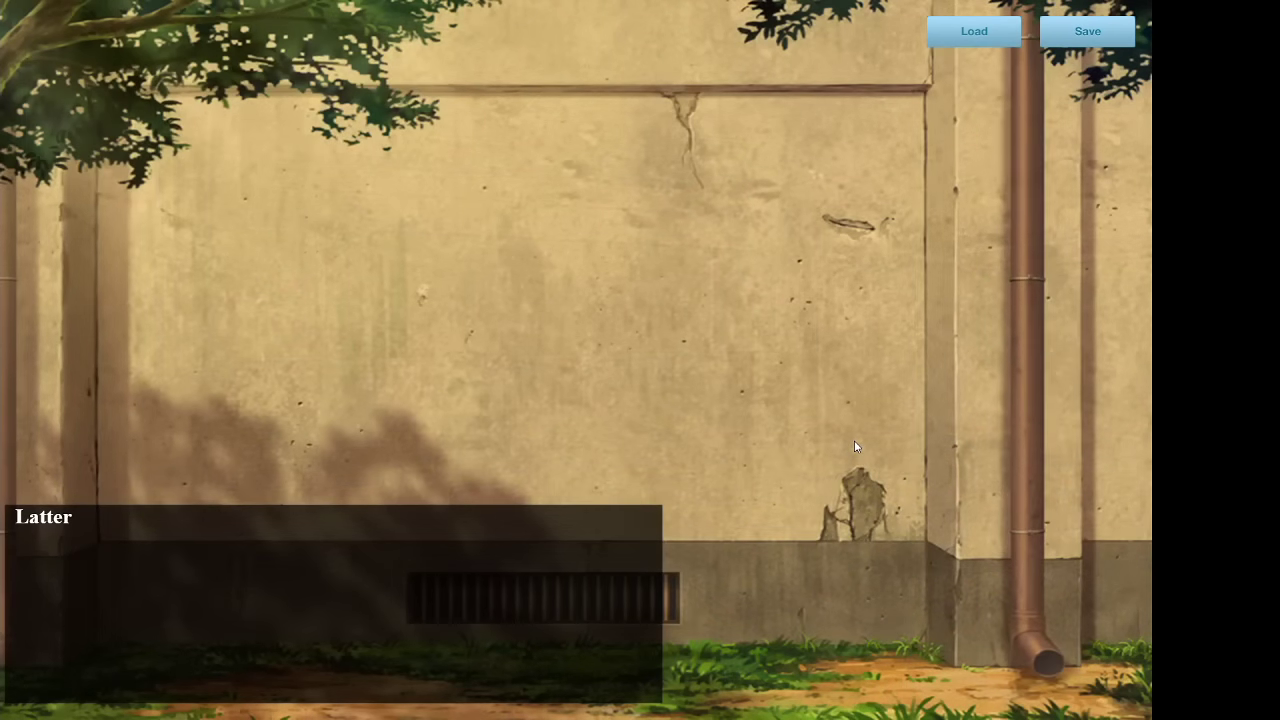
Step: Advance through Kolay's introduction, the lakeside bridge scene and the house exterior scene
left_click(854, 447)
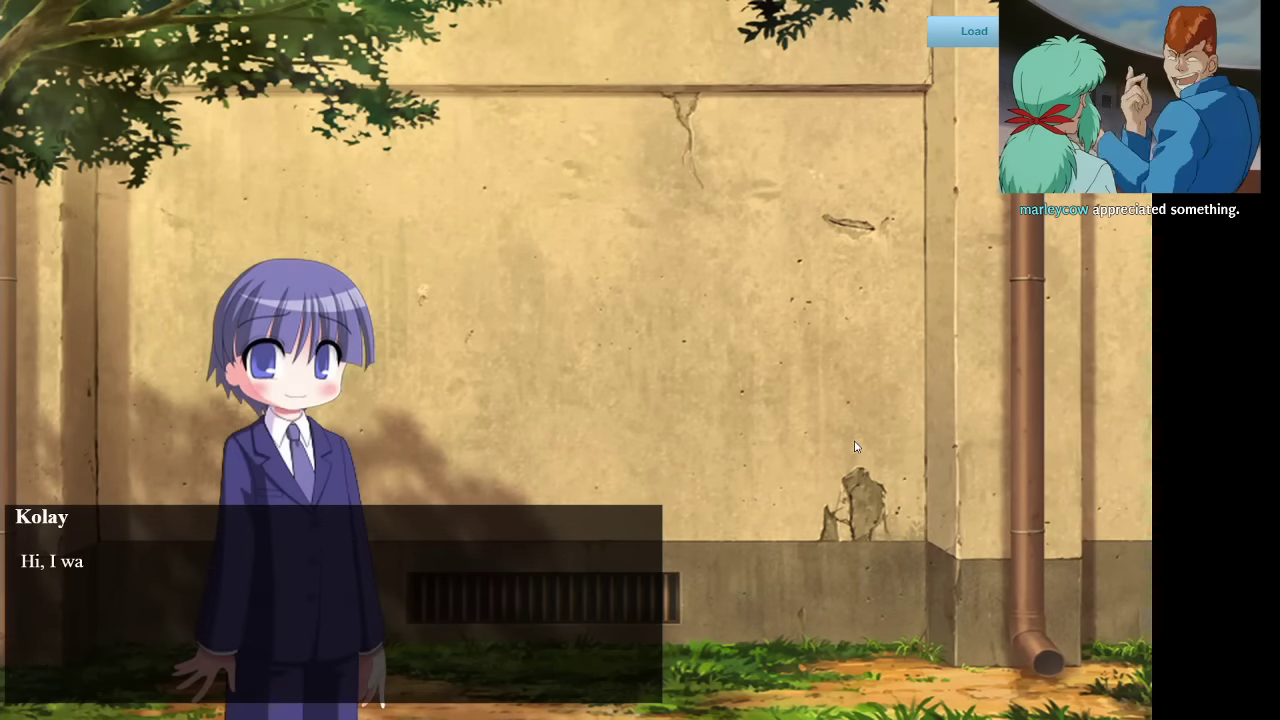
left_click(855, 447)
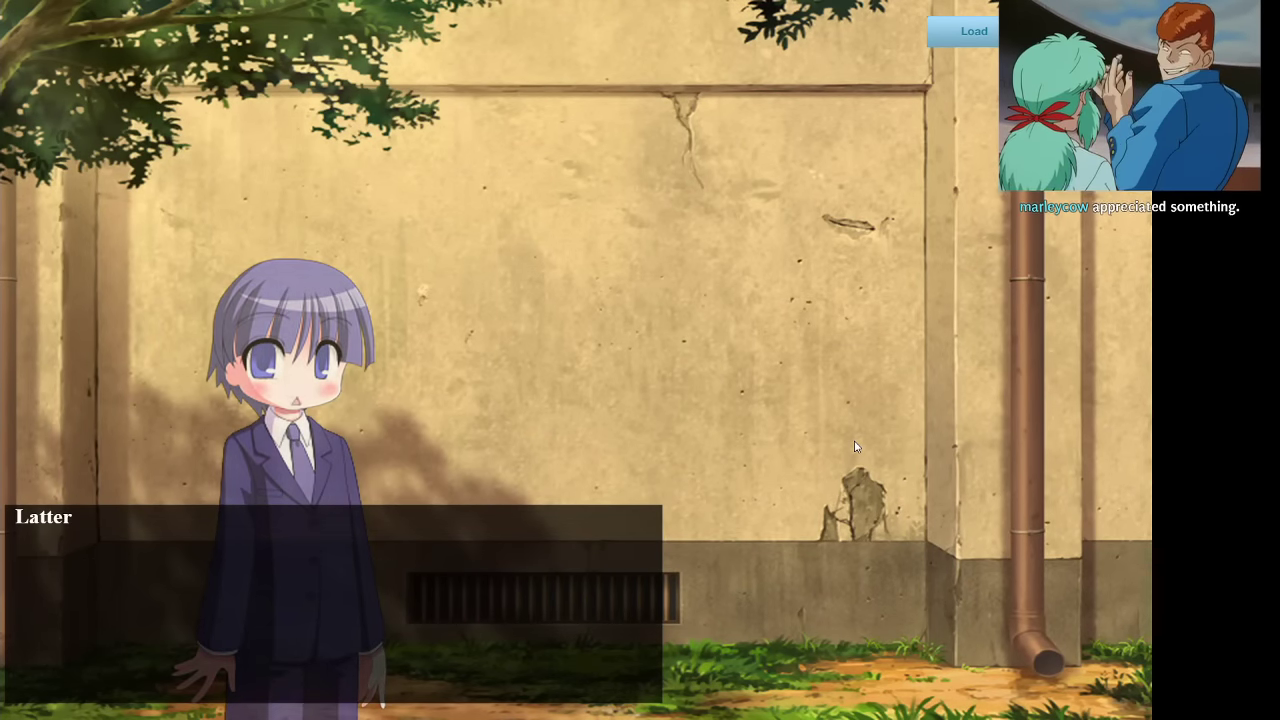
left_click(855, 447)
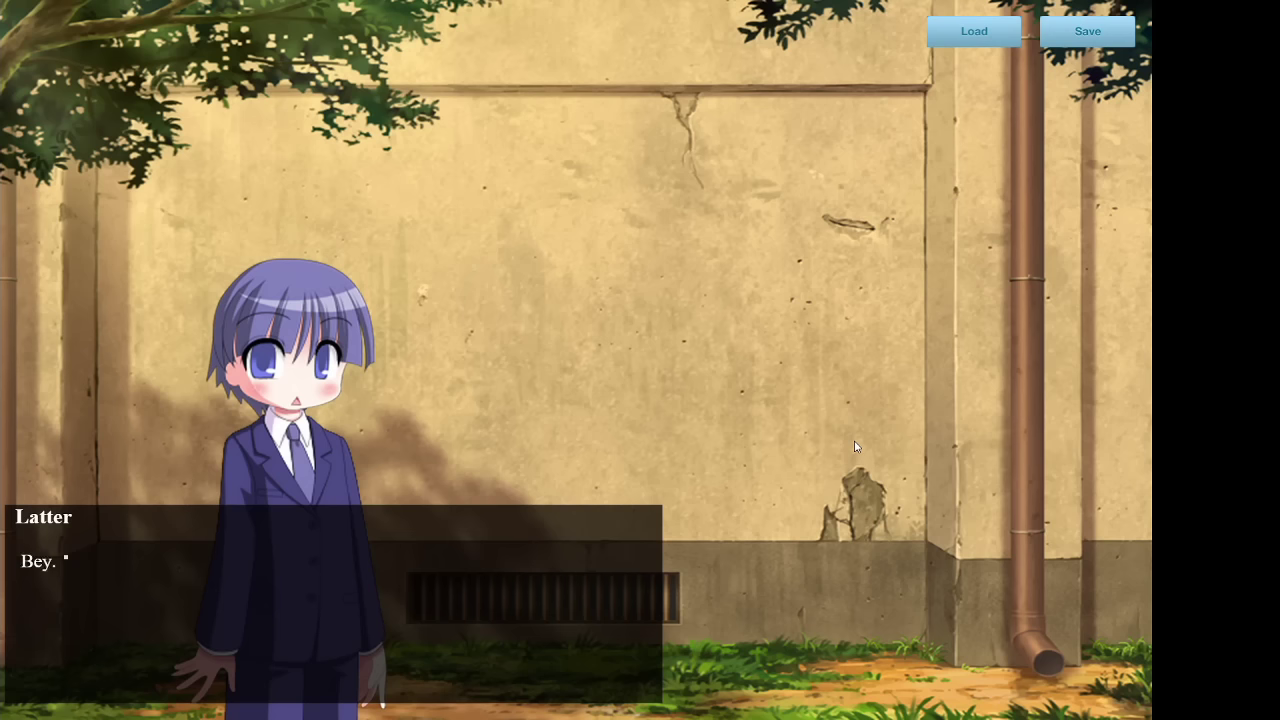
left_click(855, 447)
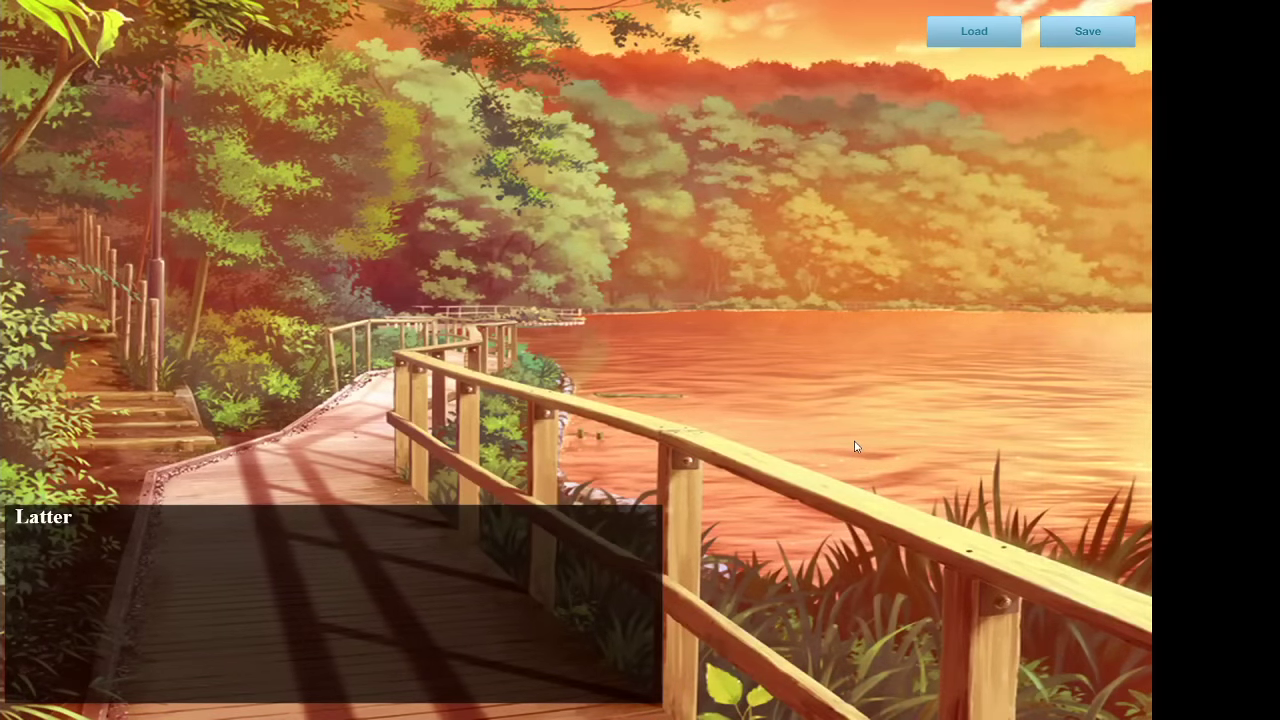
left_click(855, 447)
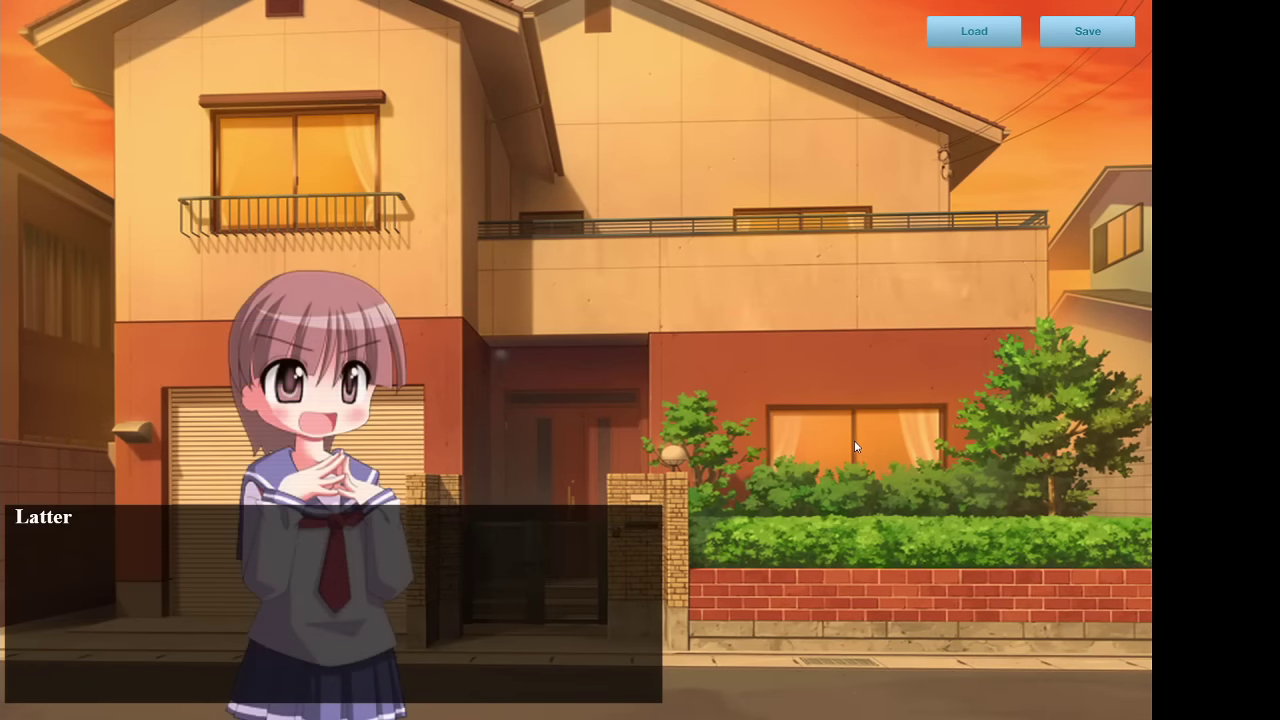
left_click(855, 447)
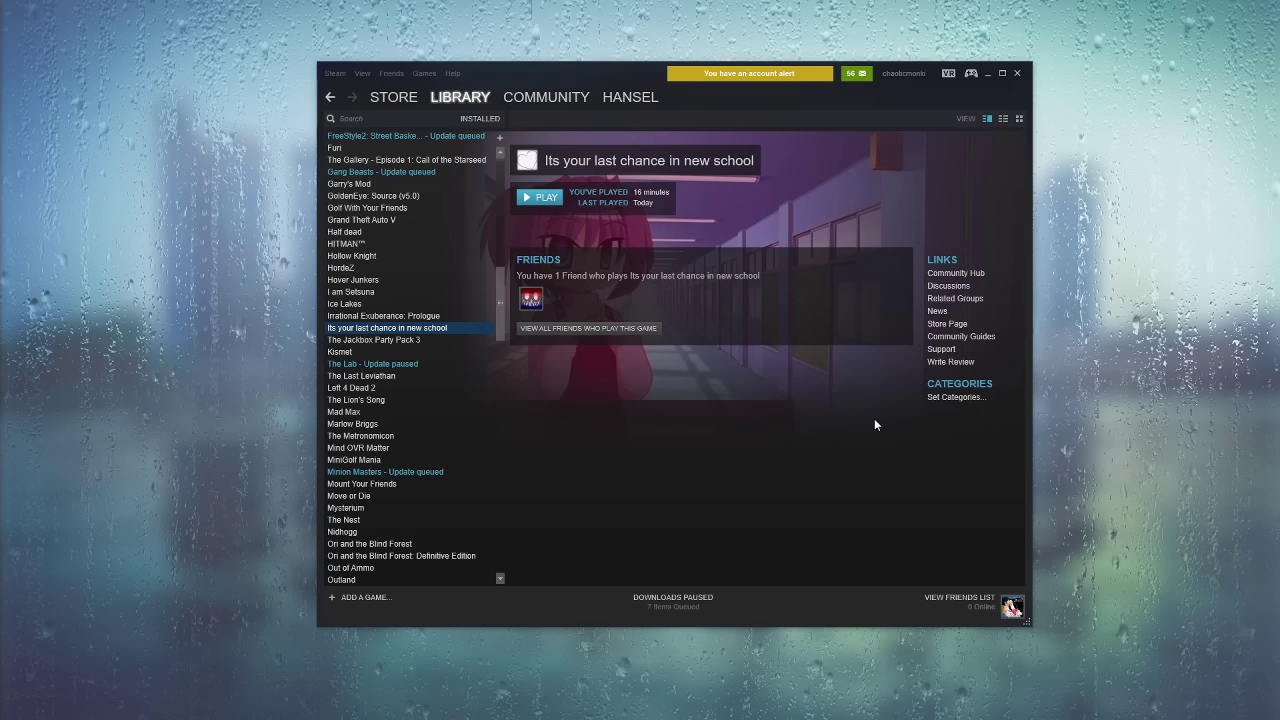
Step: Toggle between the game's Store Page and library page three times, then switch to the browser
left_click(947, 323)
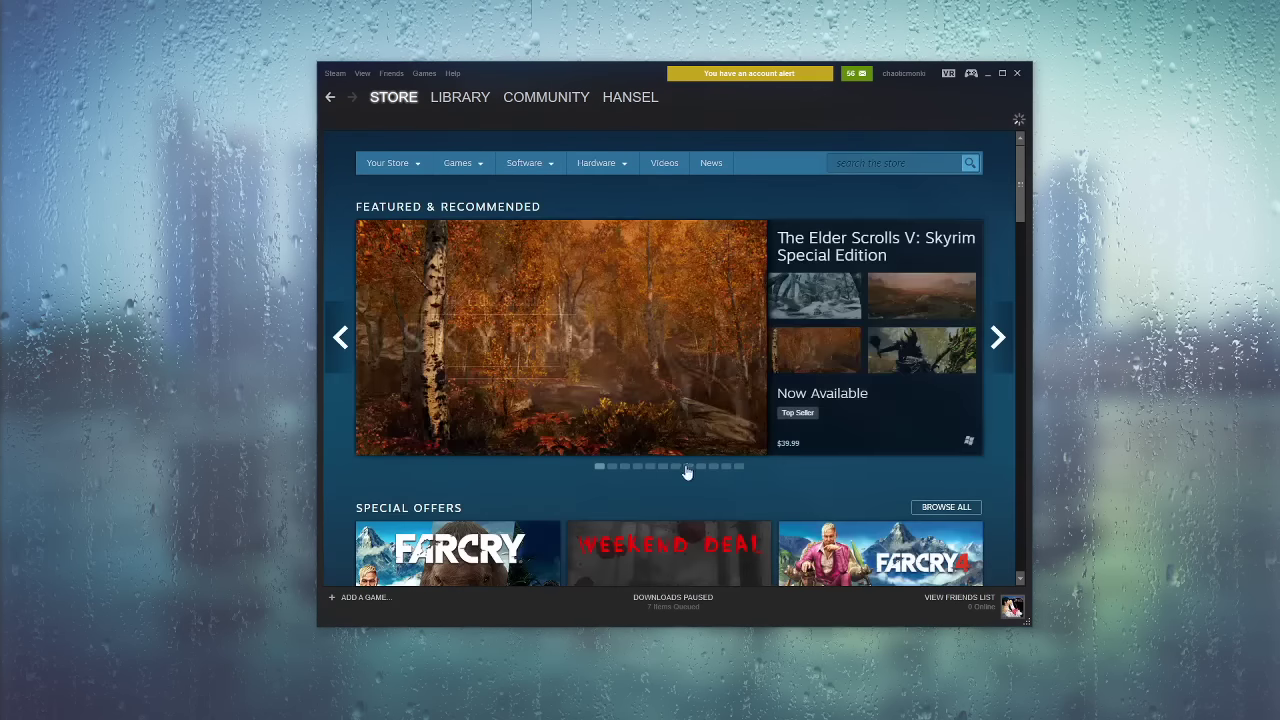
left_click(459, 97)
left_click(945, 324)
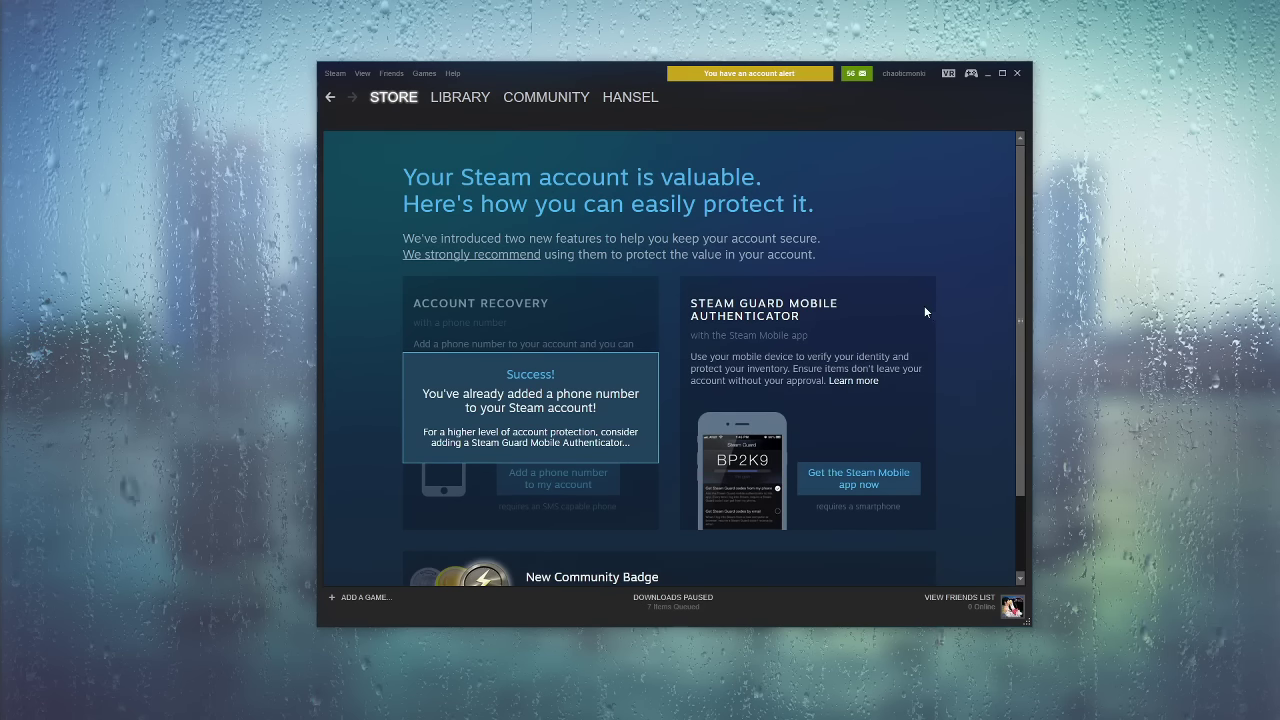
left_click(455, 98)
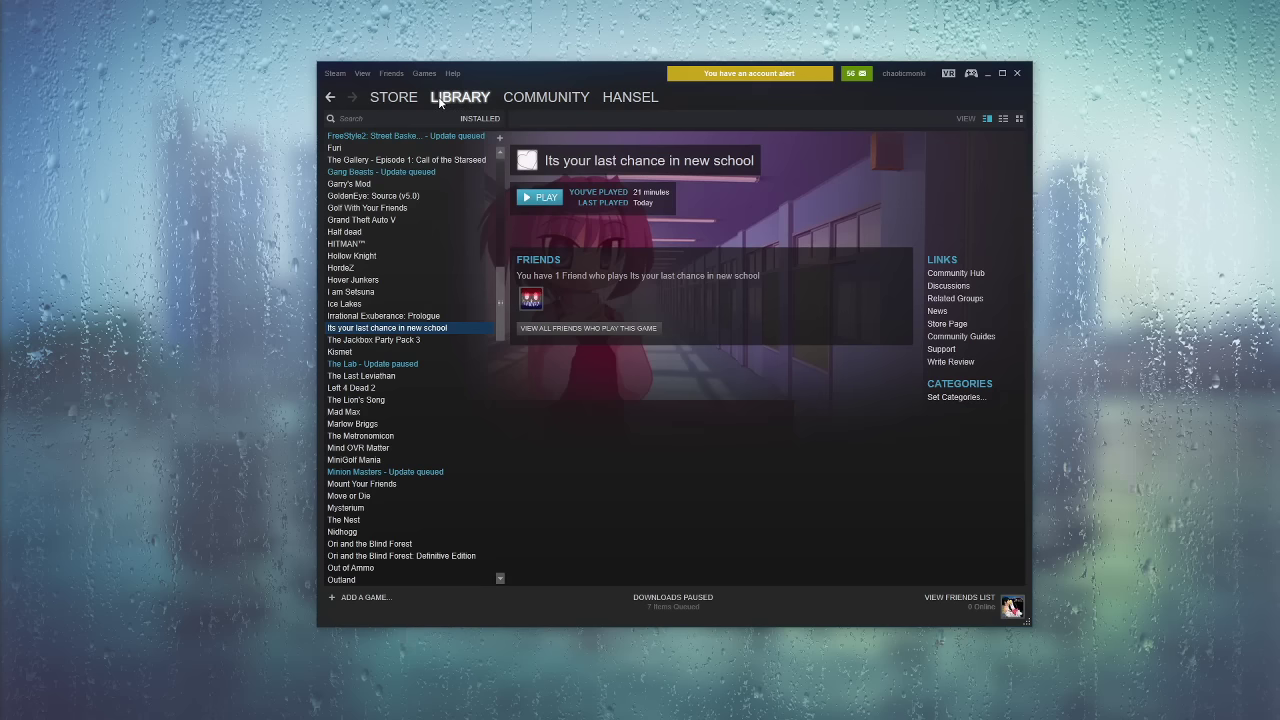
left_click(947, 325)
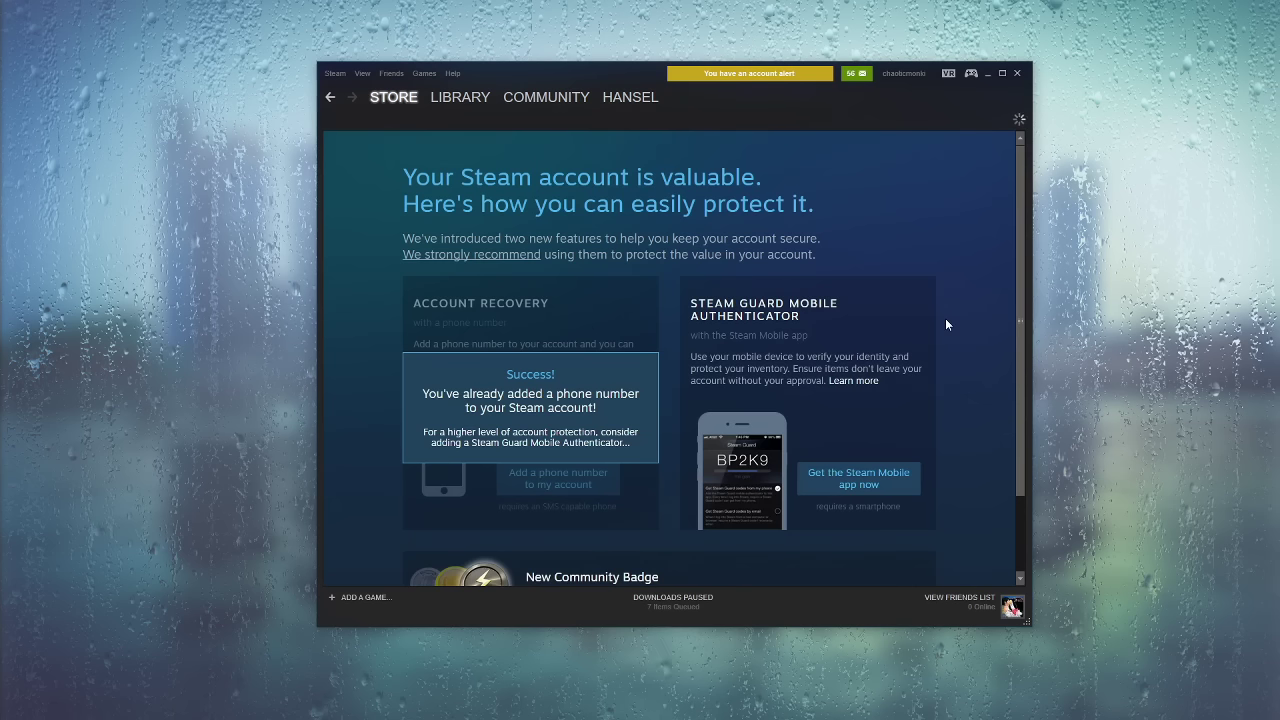
left_click(457, 96)
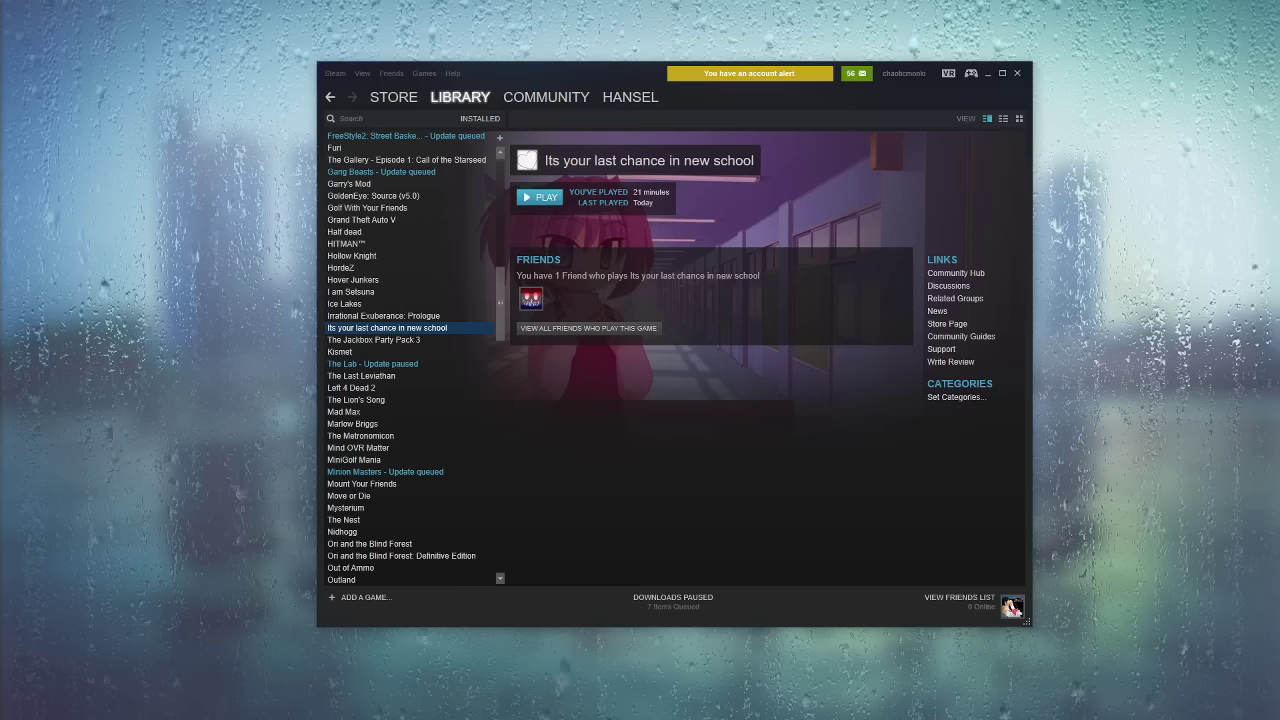
key("alt+Tab")
Step: Move the Chrome window left, widen it, and open the game's Discussions list
left_click_drag(397, 105, 310, 112)
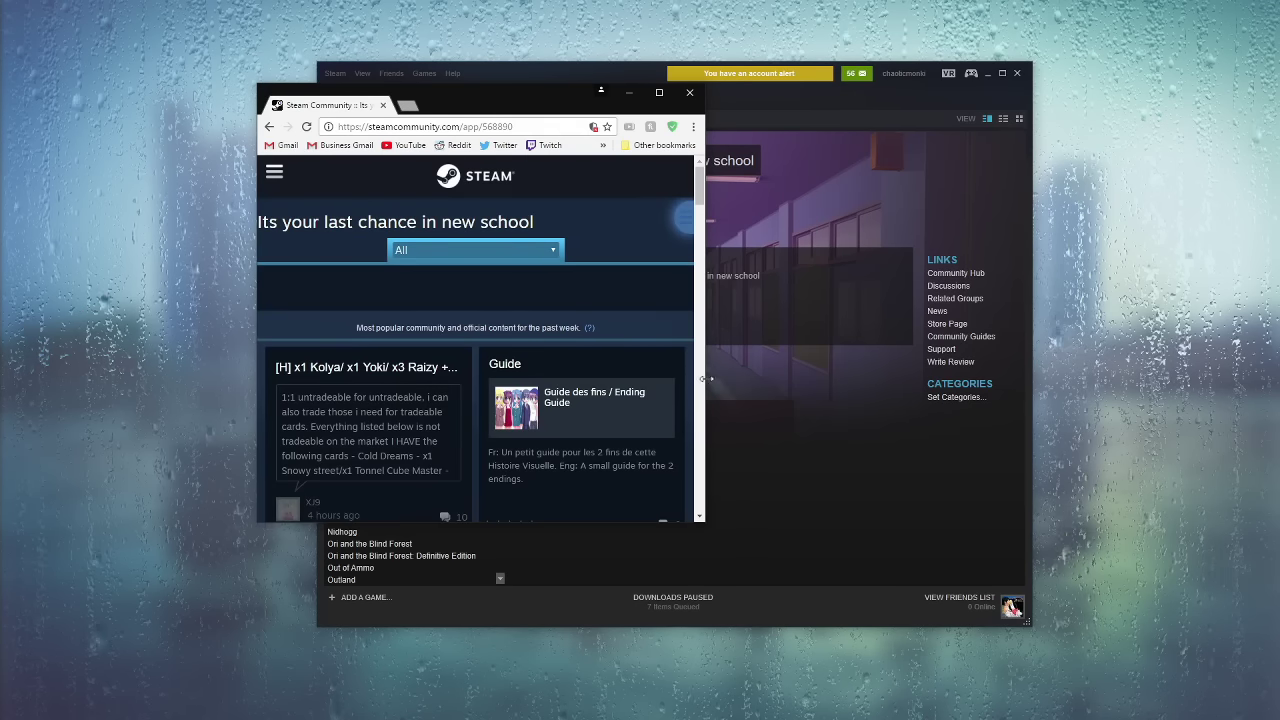
left_click_drag(707, 379, 1072, 370)
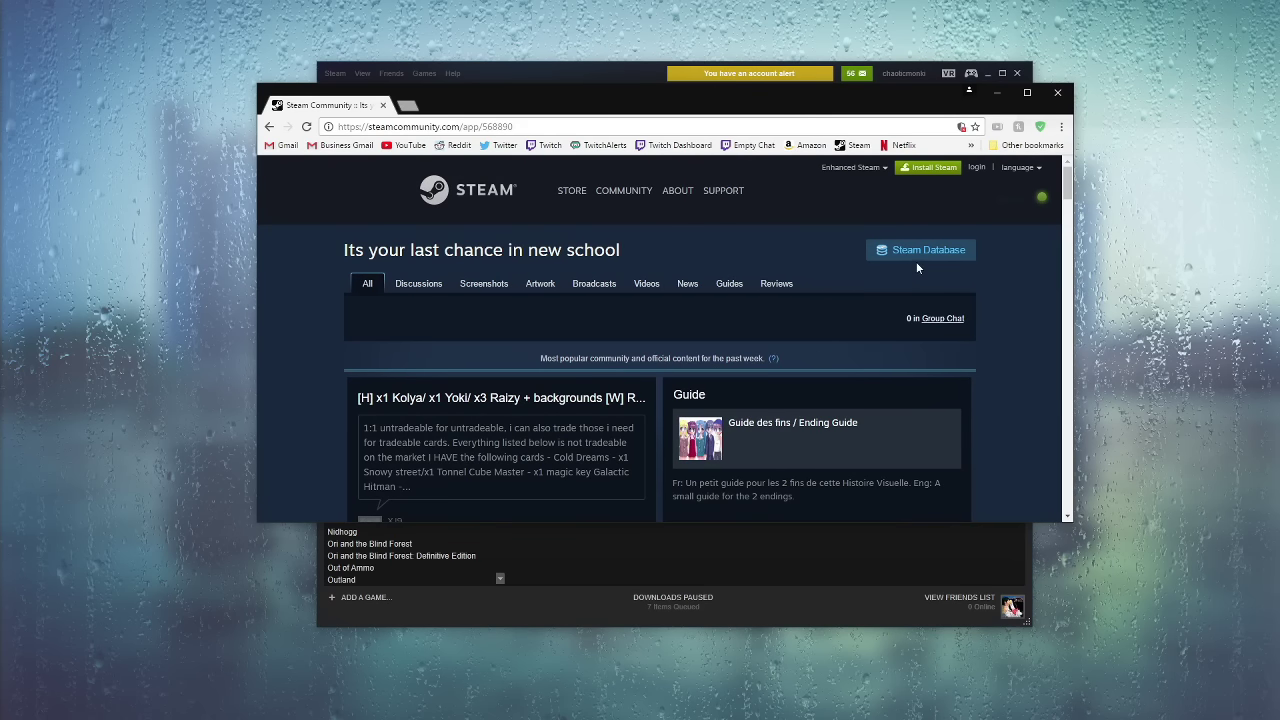
left_click(415, 287)
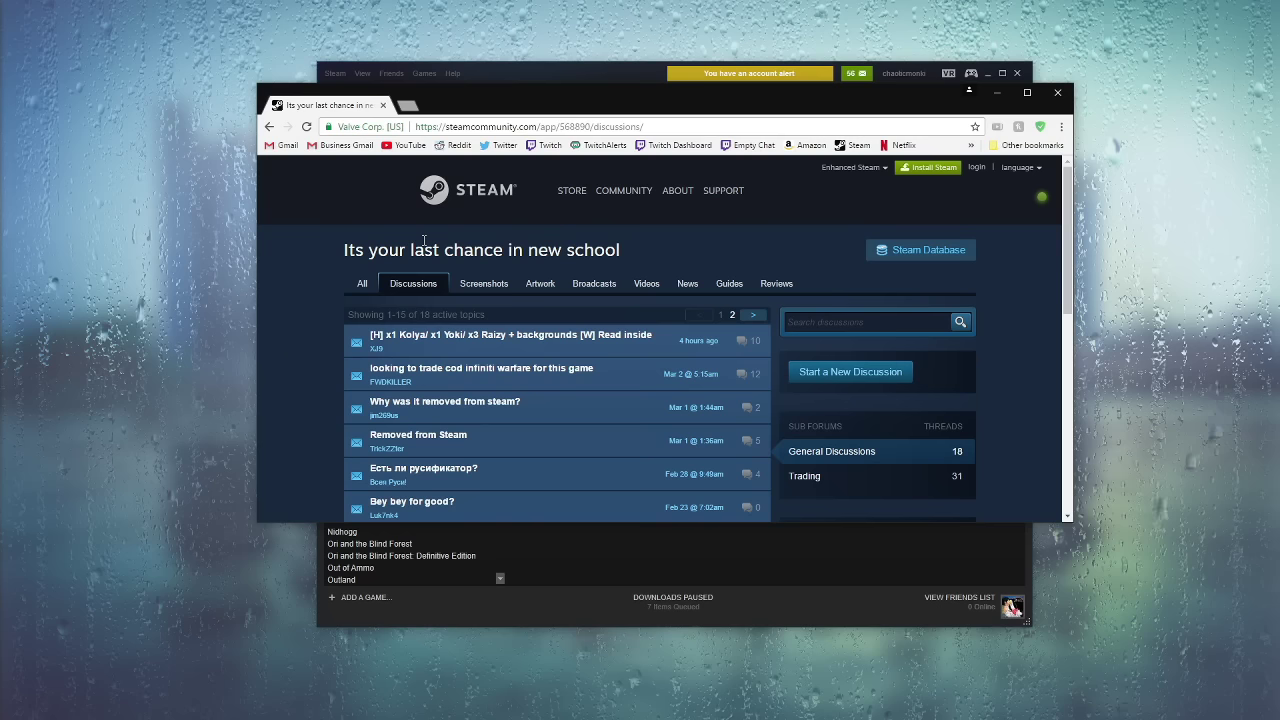
scroll(401, 217, "down", 1)
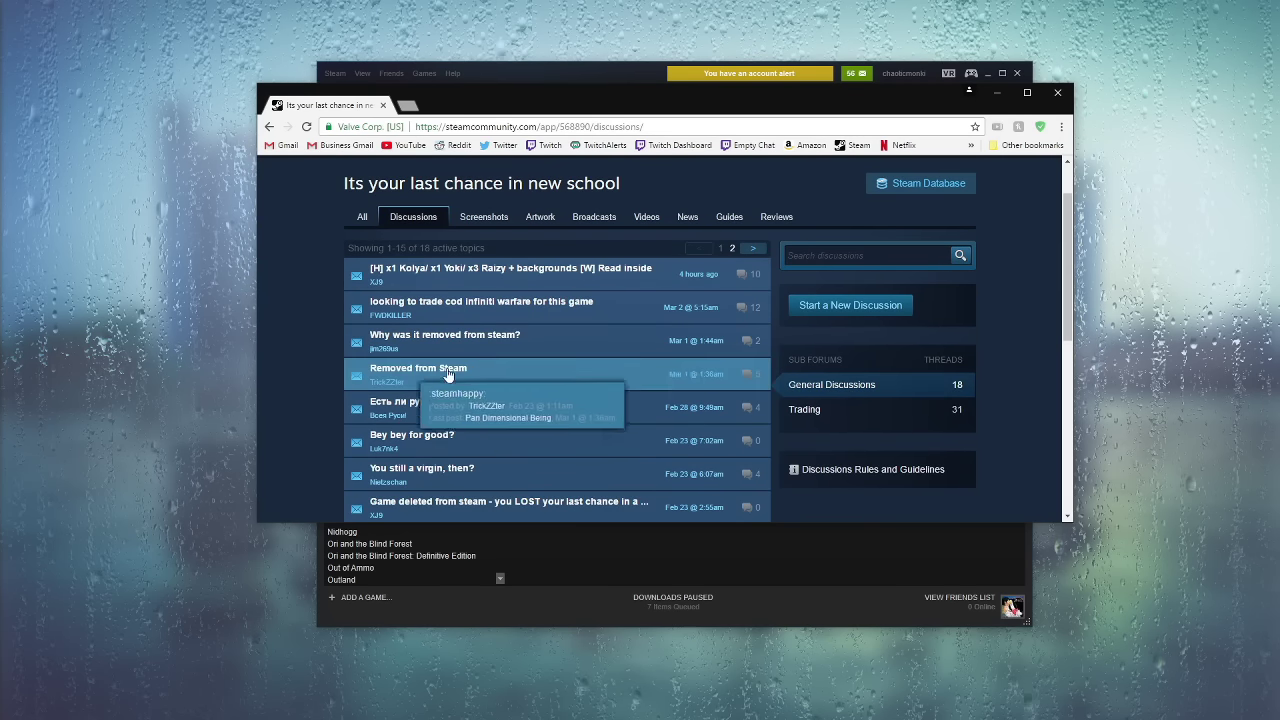
Step: Read the 'Why was it removed', 'Removed from Steam', card-trading and 'You still a virgin, then?' threads
left_click(491, 334)
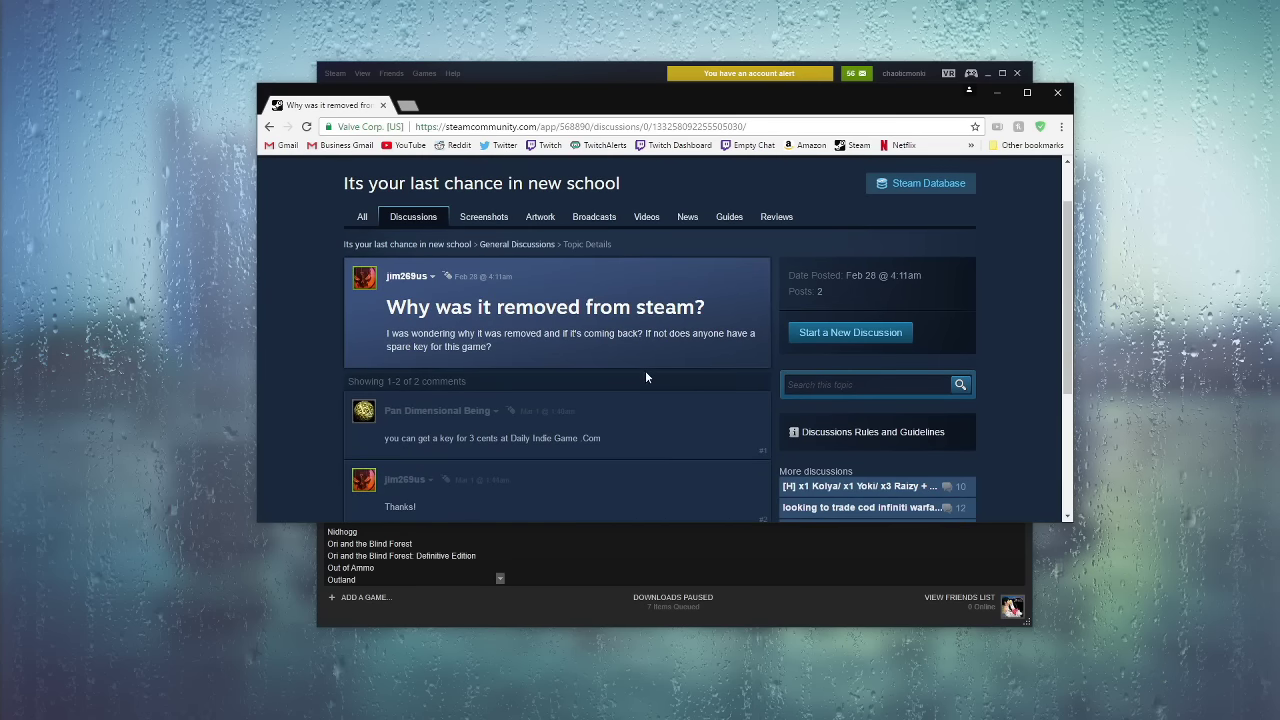
scroll(645, 370, "down", 1)
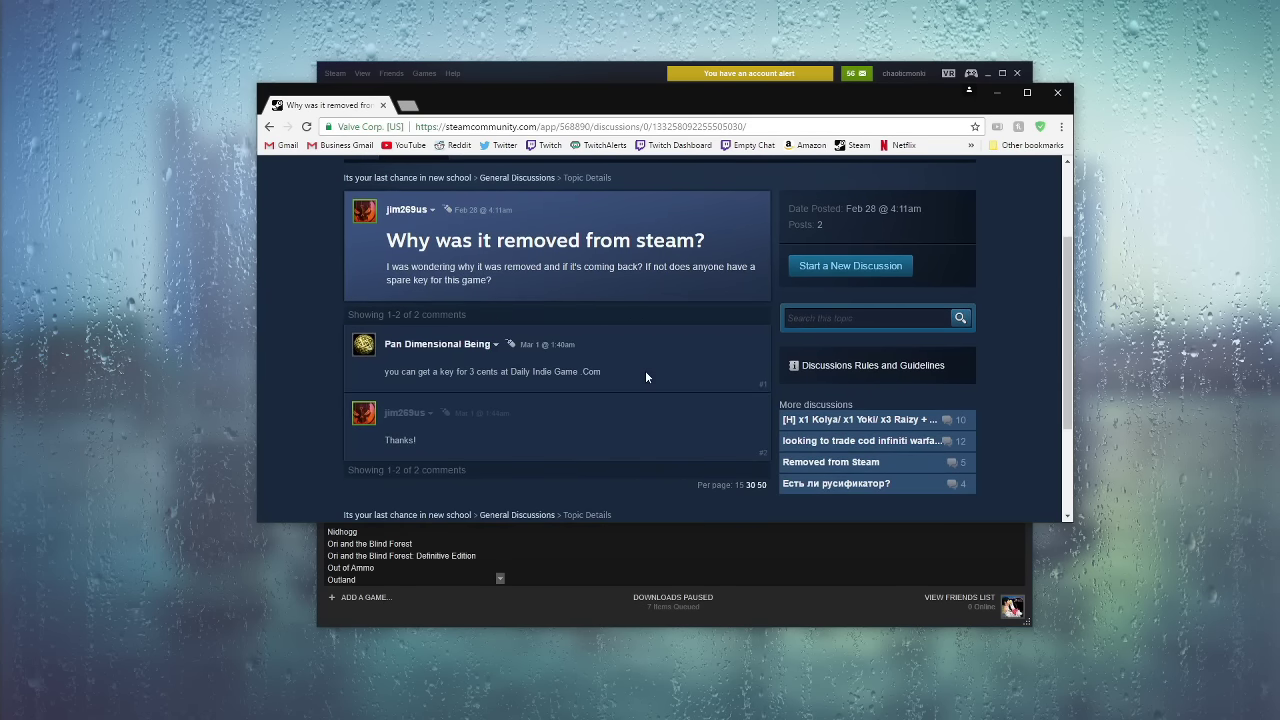
key("alt+Left")
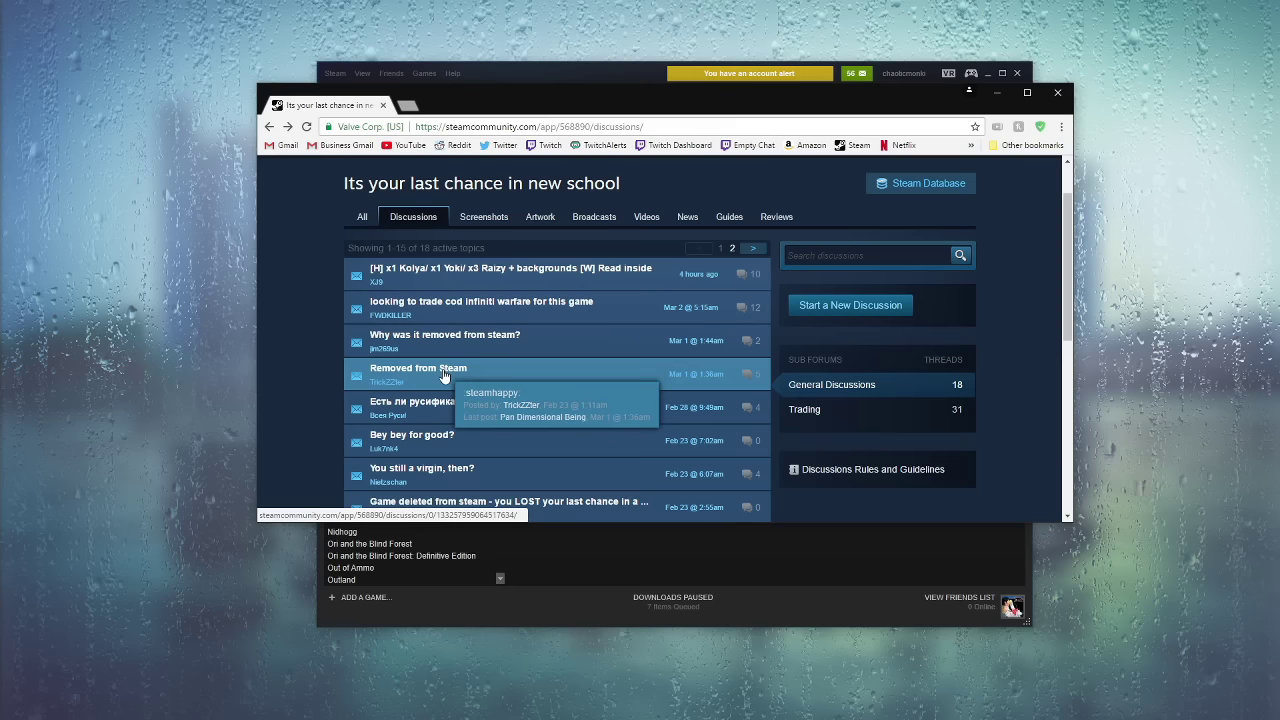
left_click(558, 380)
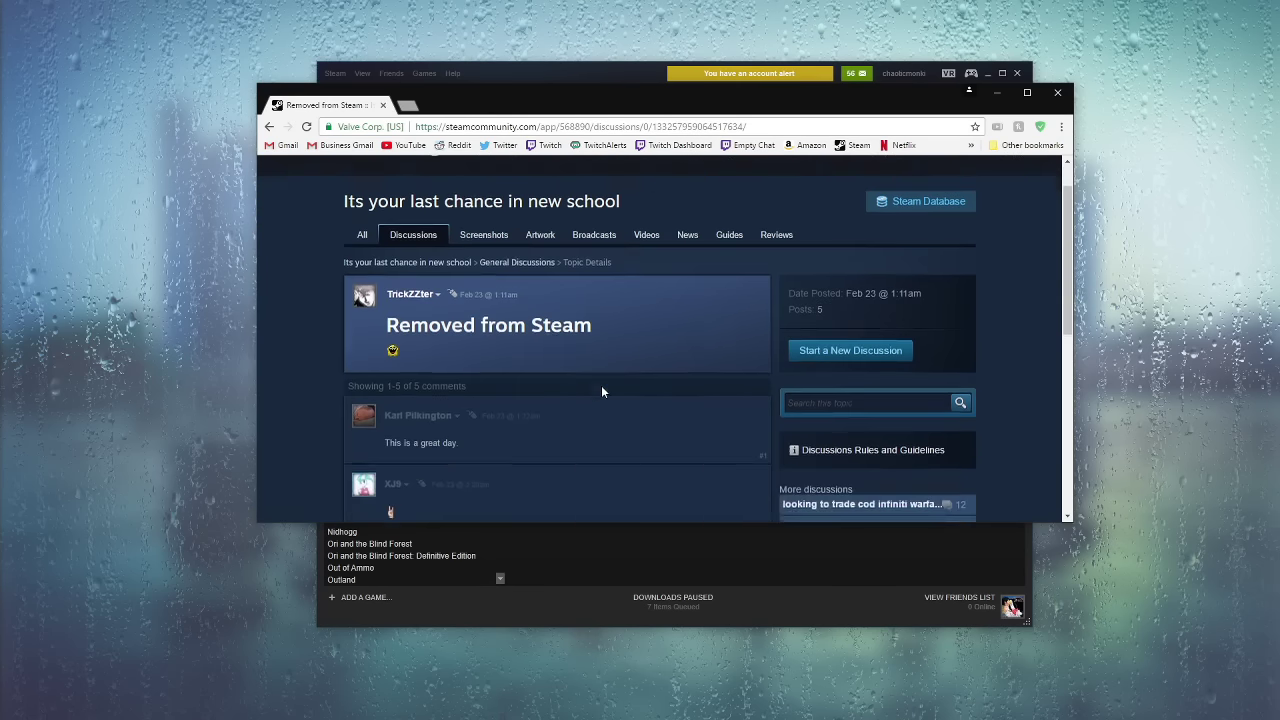
scroll(601, 390, "down", 1)
scroll(601, 390, "down", 1)
scroll(601, 390, "down", 1)
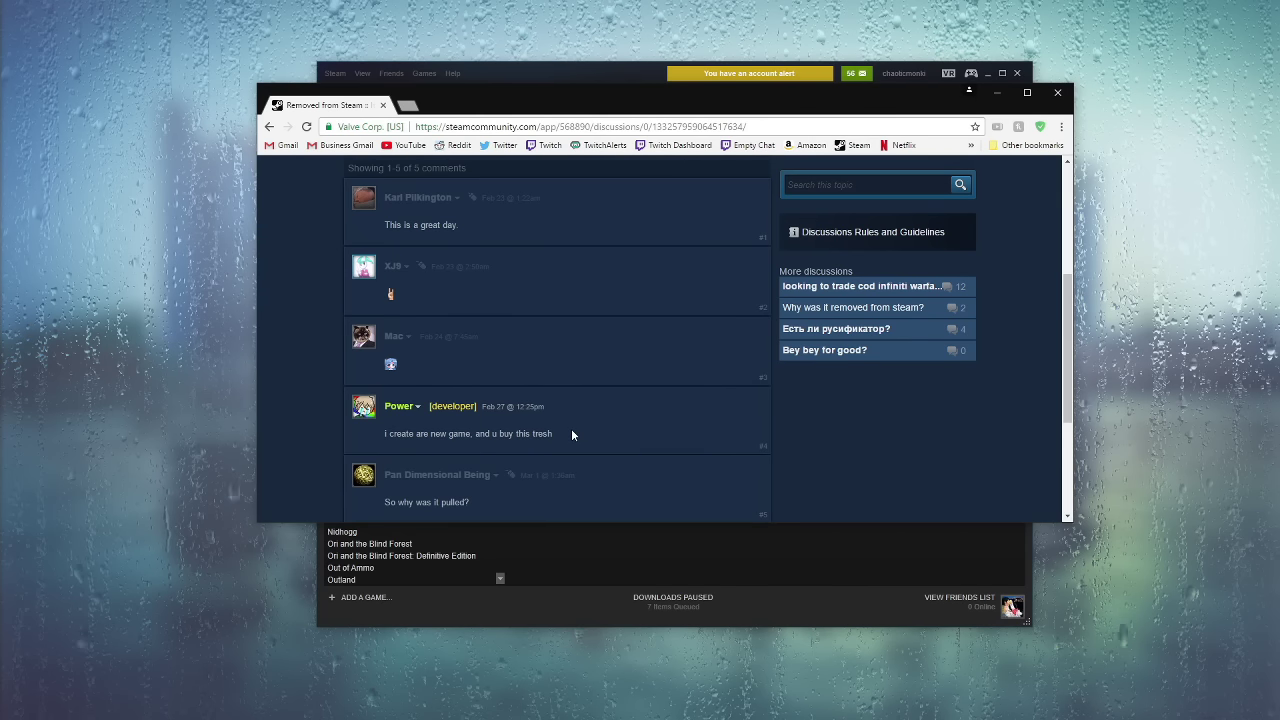
scroll(571, 428, "down", 1)
scroll(571, 428, "up", 5)
key("alt+Left")
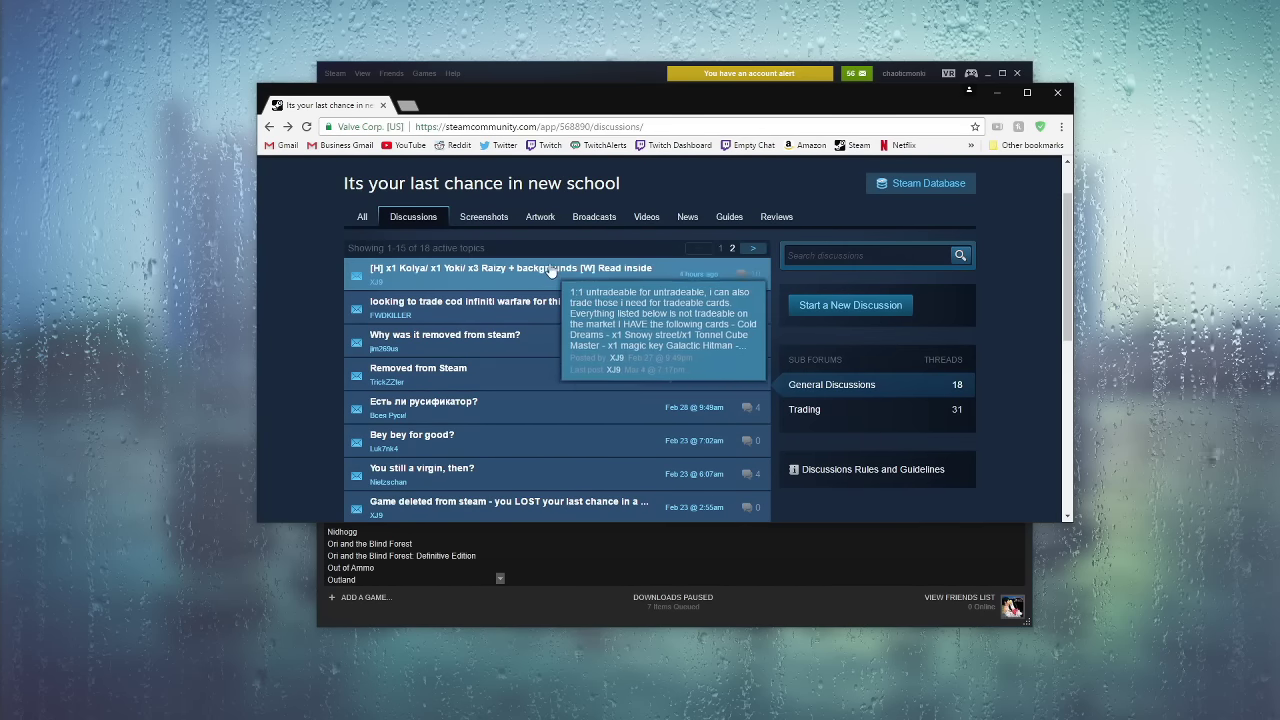
left_click(549, 268)
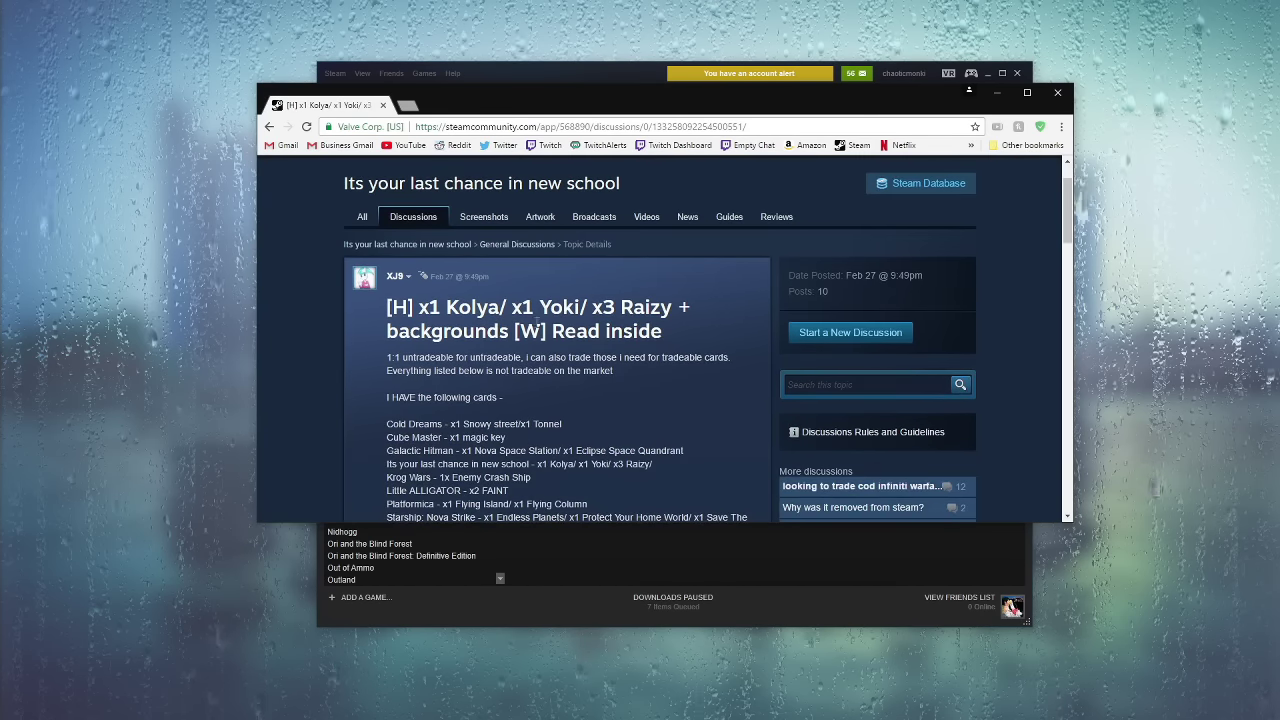
scroll(540, 346, "down", 5)
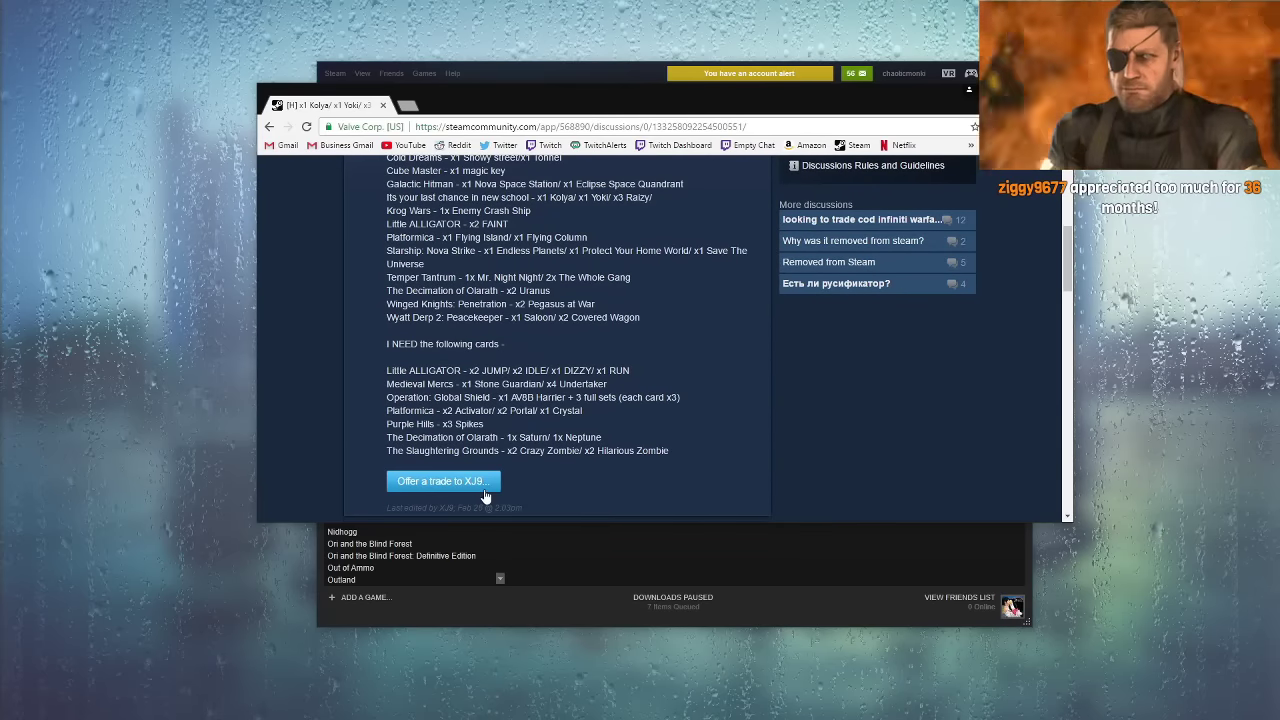
scroll(491, 428, "up", 5)
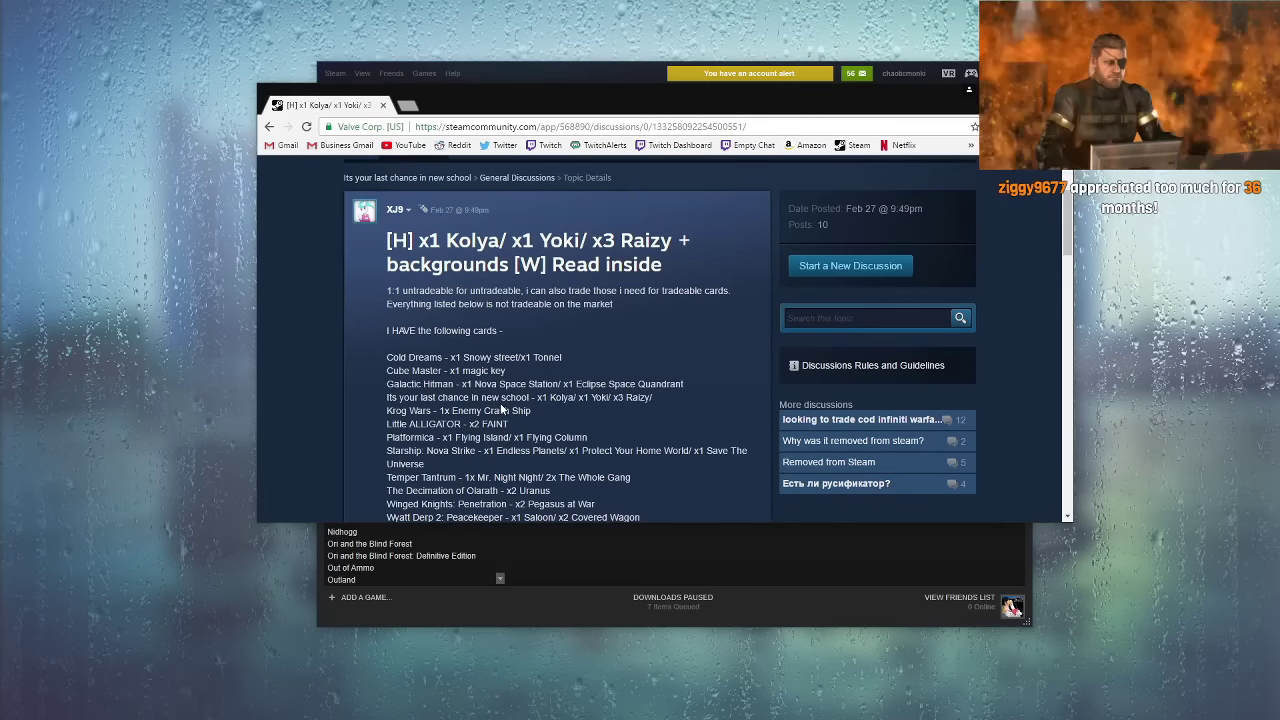
scroll(500, 403, "down", 5)
scroll(490, 380, "down", 5)
scroll(476, 314, "up", 10)
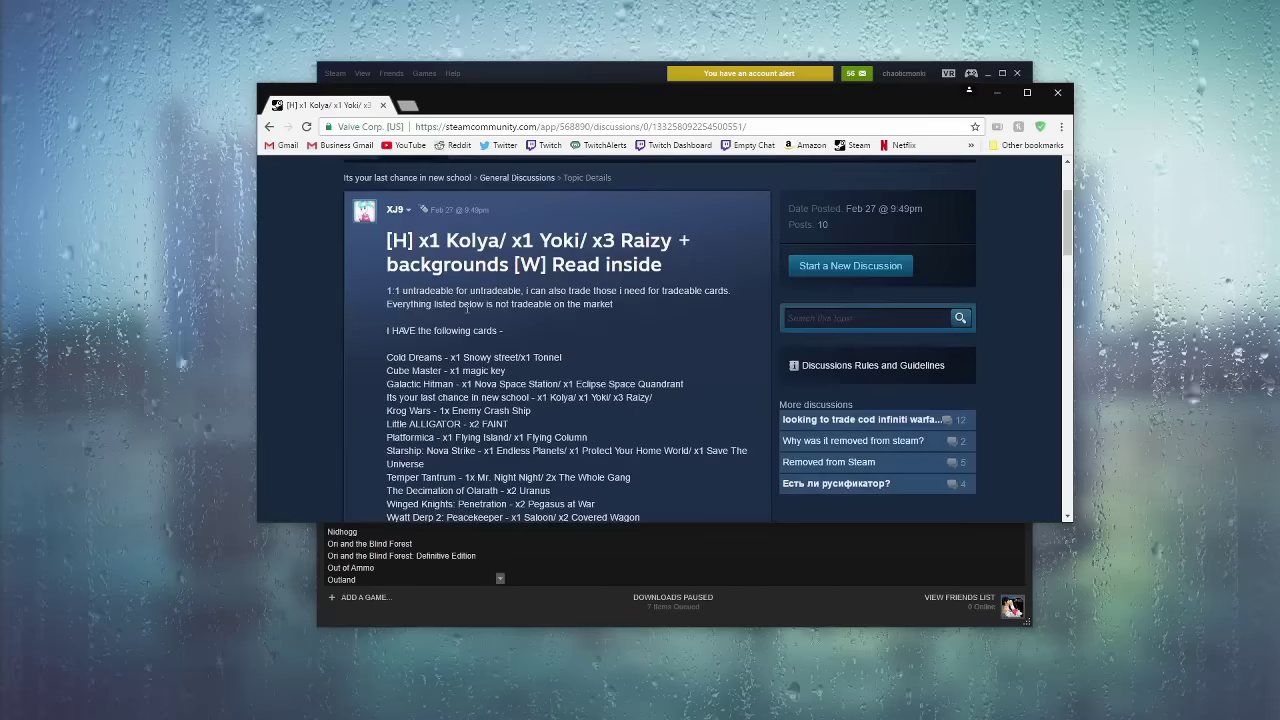
key("alt+Left")
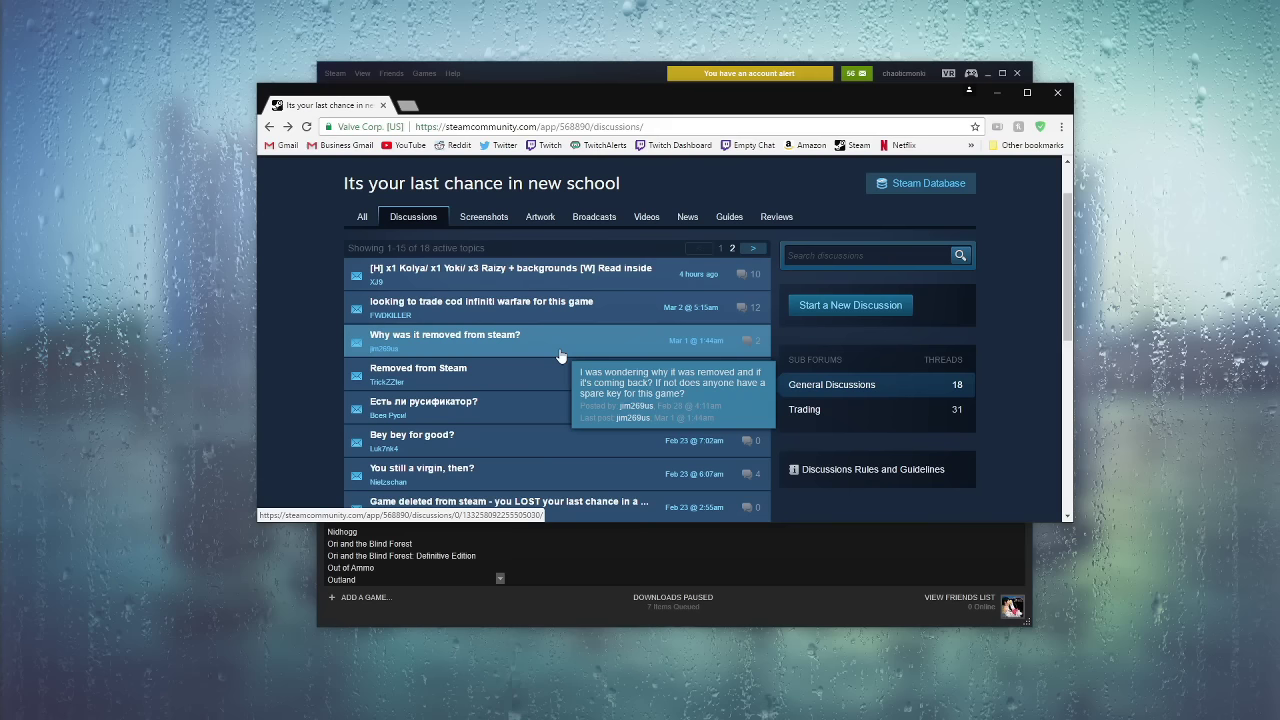
left_click(430, 470)
scroll(620, 400, "down", 2)
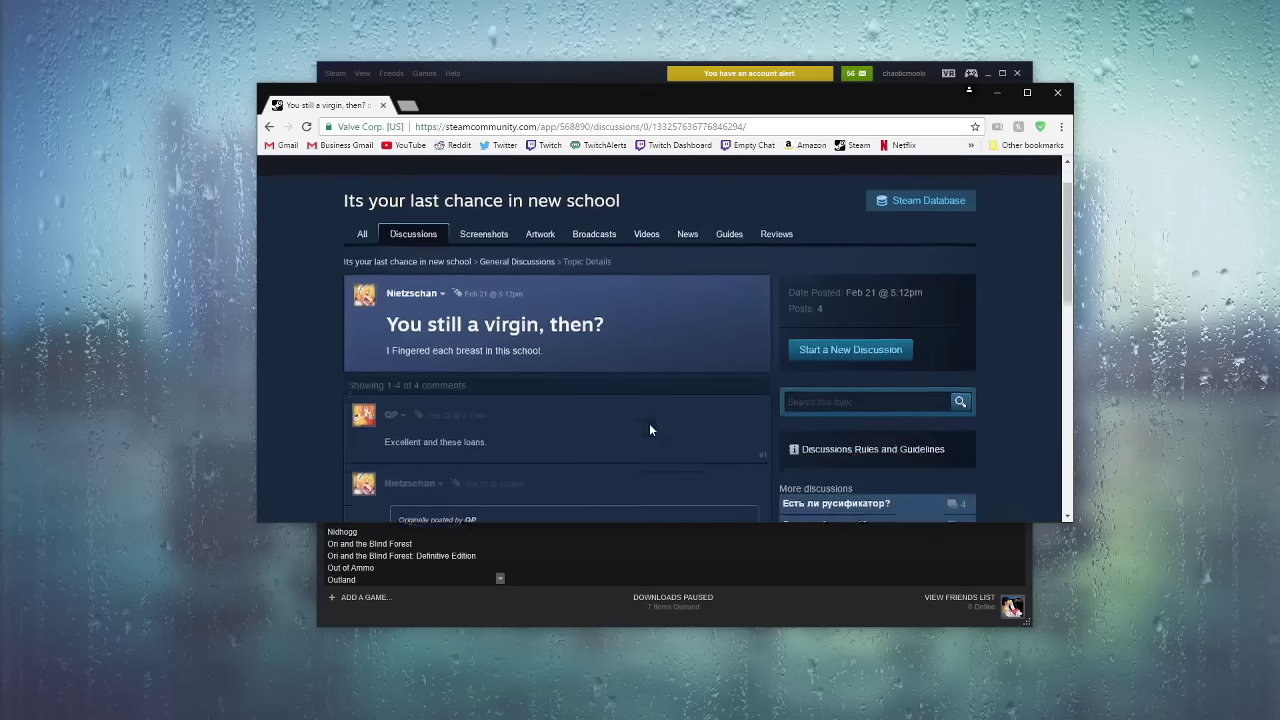
scroll(642, 375, "down", 2)
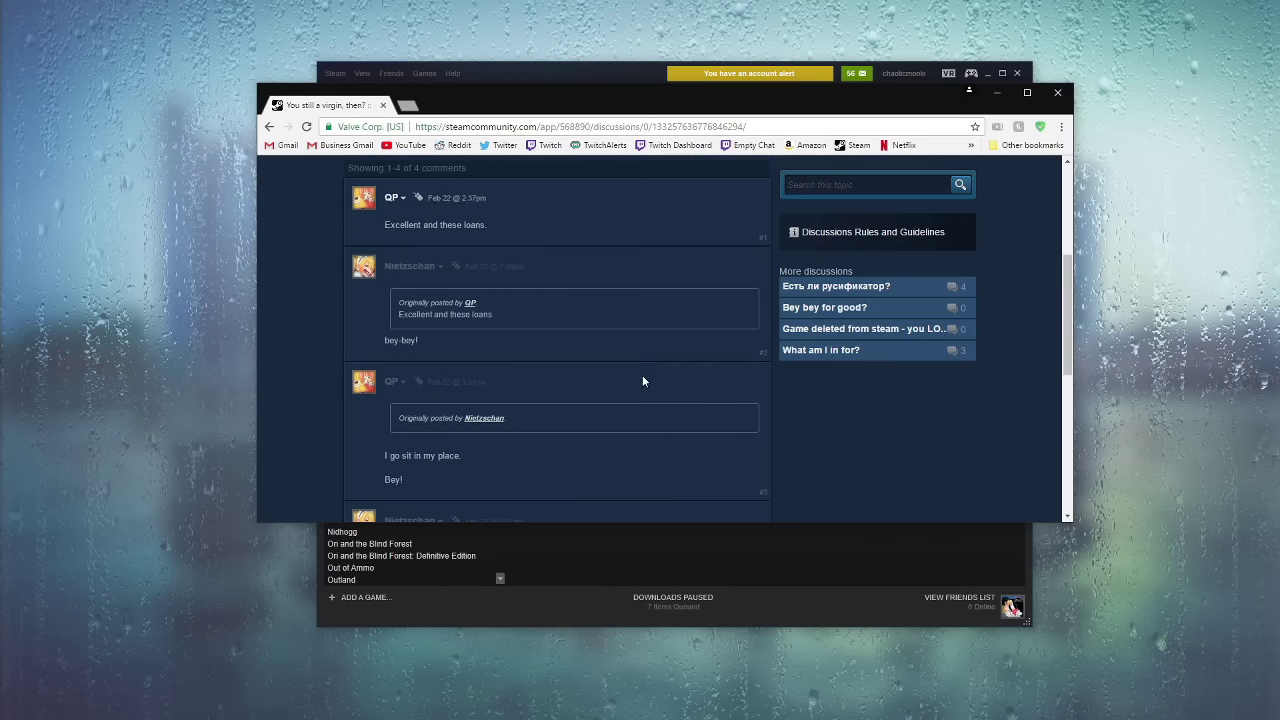
scroll(644, 335, "down", 1)
scroll(644, 341, "down", 3)
scroll(644, 341, "down", 2)
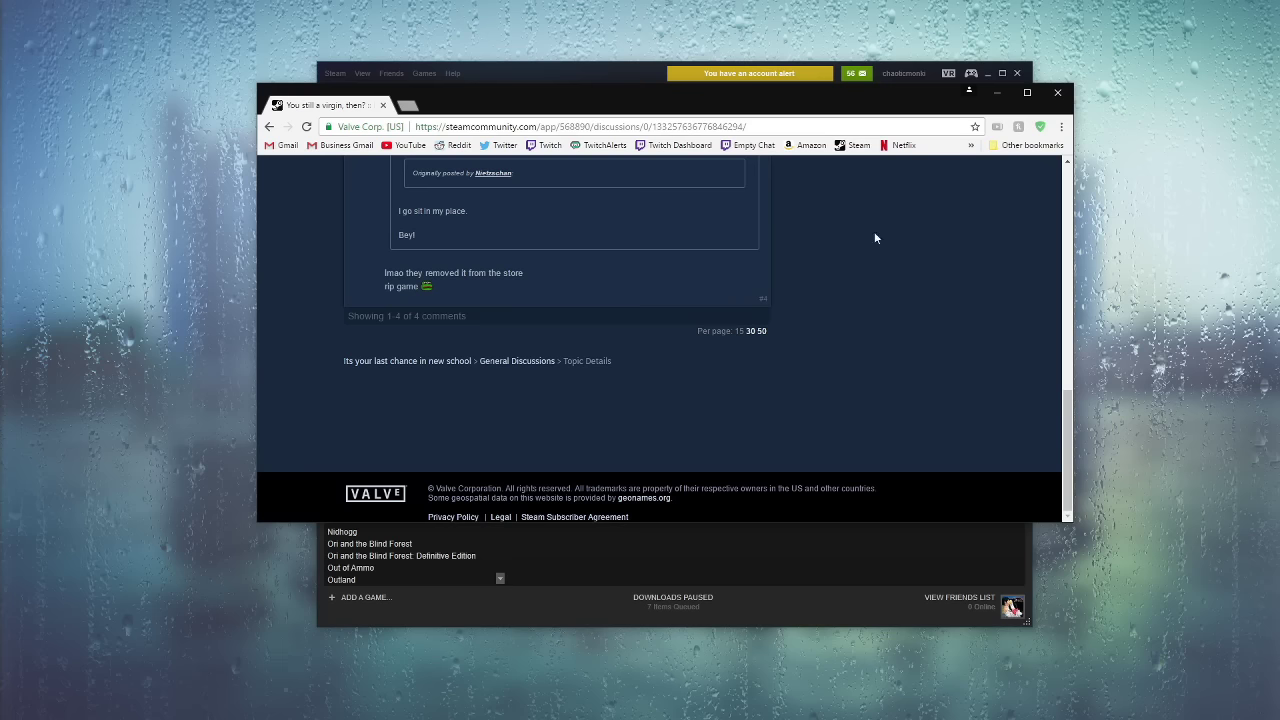
Step: Close Chrome, then minimise RECentral 3 after checking the Rock Band 4 PS4 update
left_click(1057, 92)
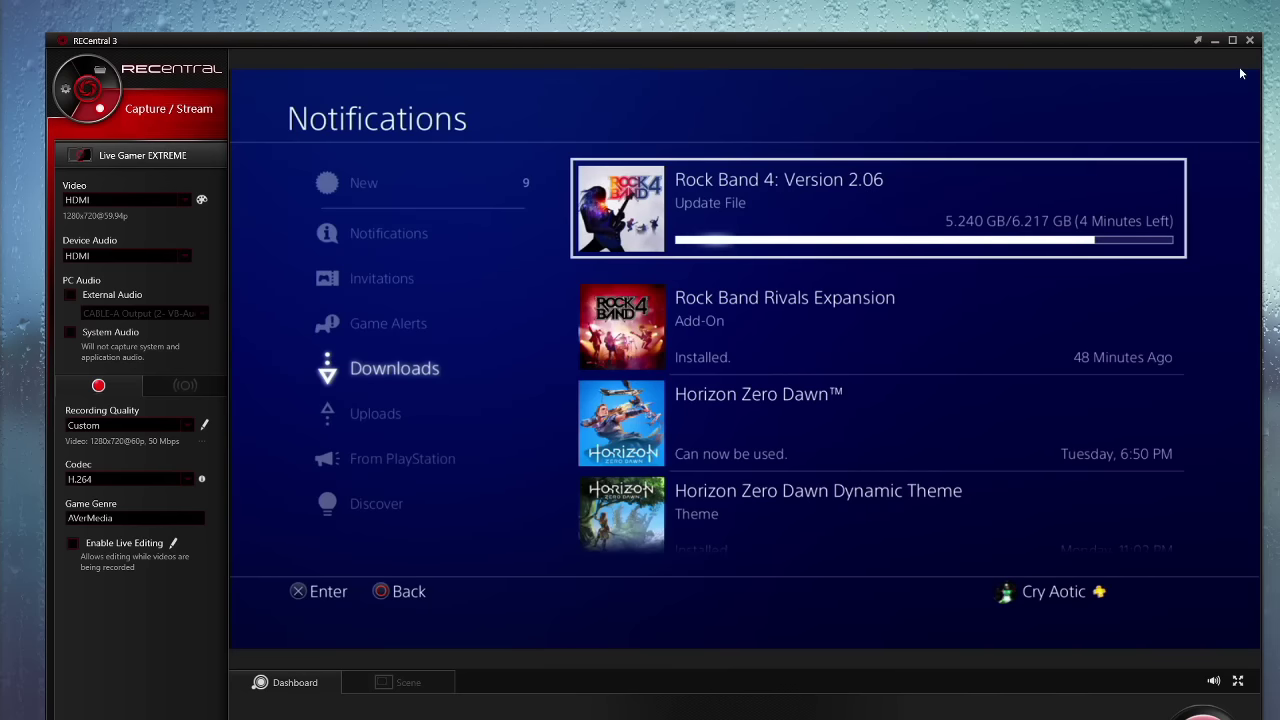
left_click(1213, 40)
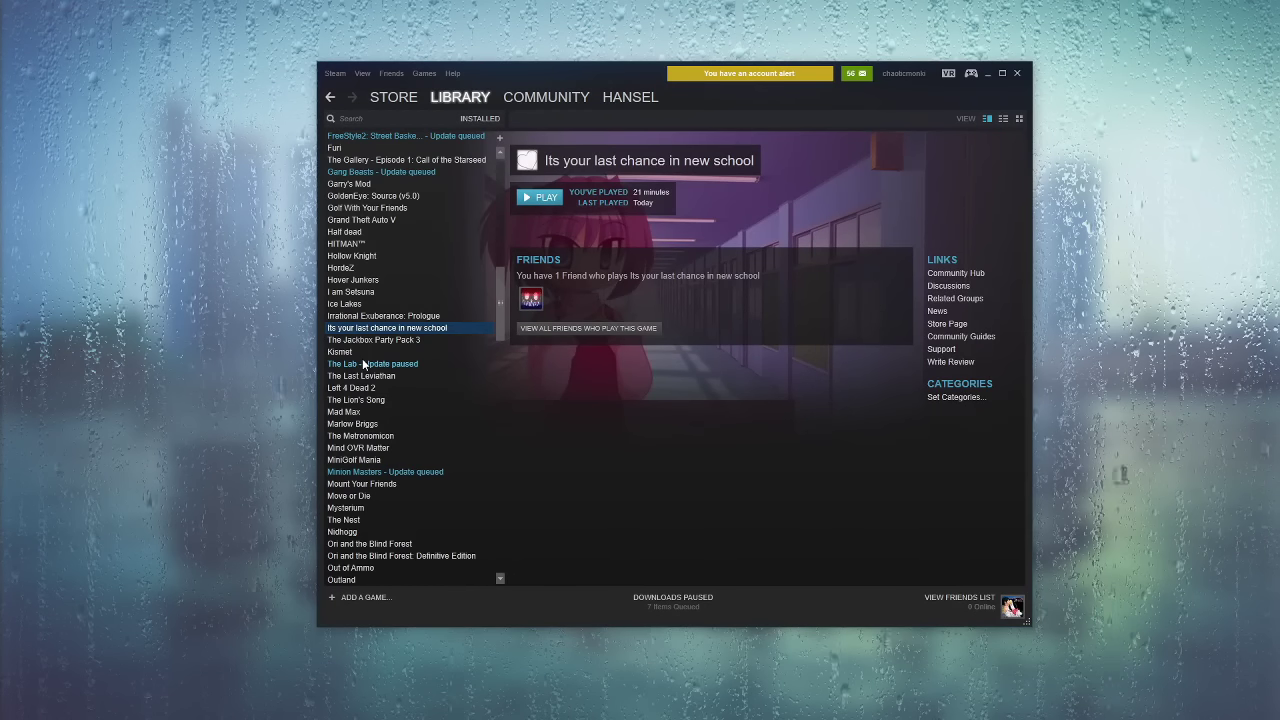
scroll(364, 364, "down", 2)
scroll(364, 364, "down", 1)
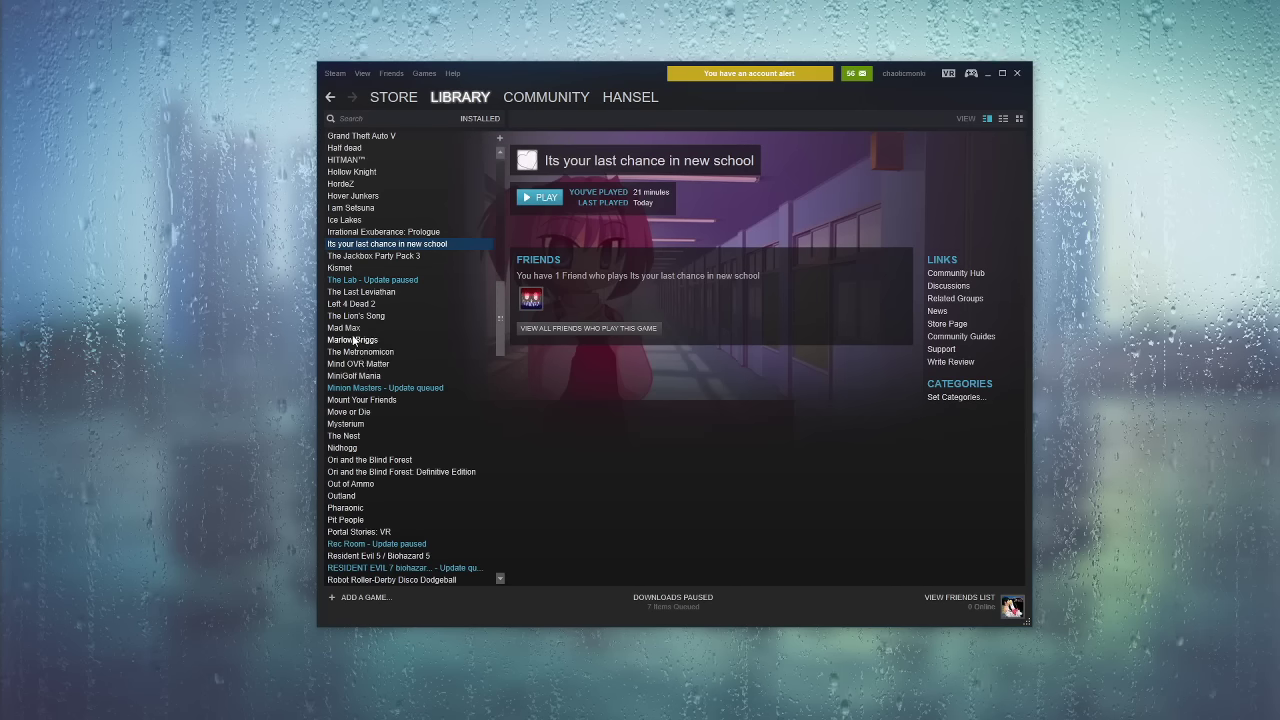
scroll(355, 340, "down", 1)
Step: Select MiniGolf Mania in the Steam library and launch it
left_click(354, 340)
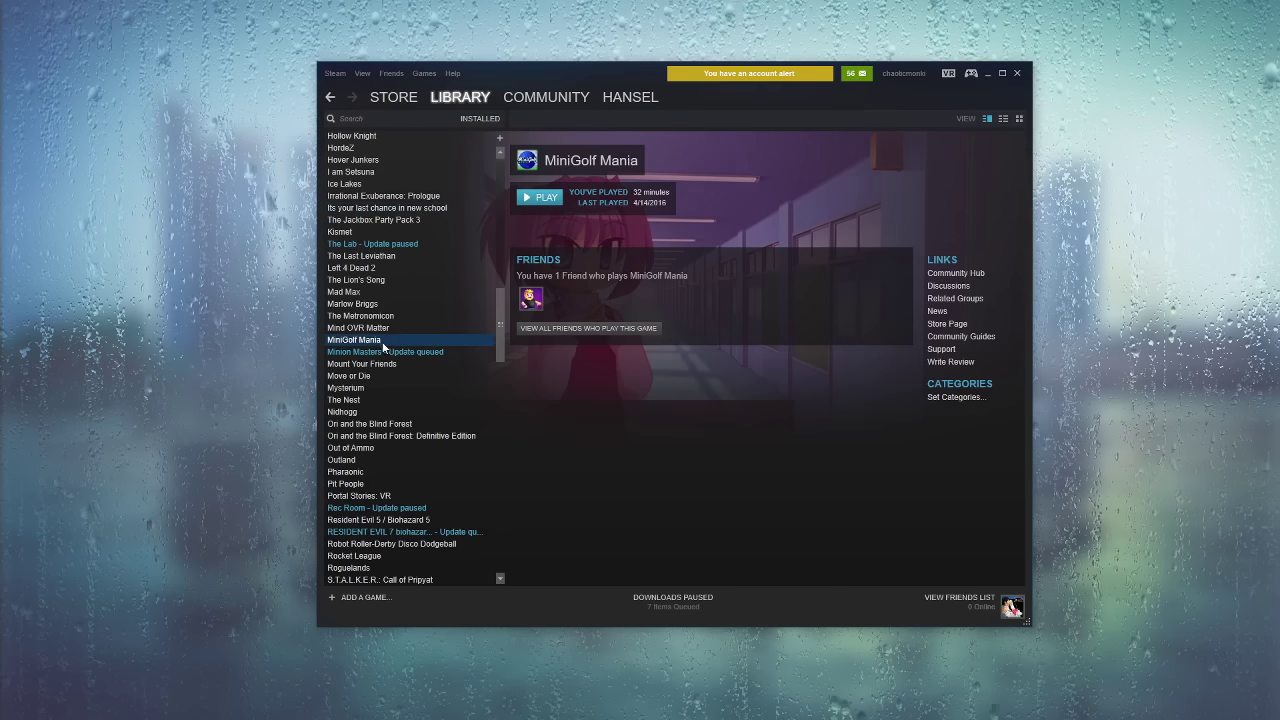
left_click(530, 202)
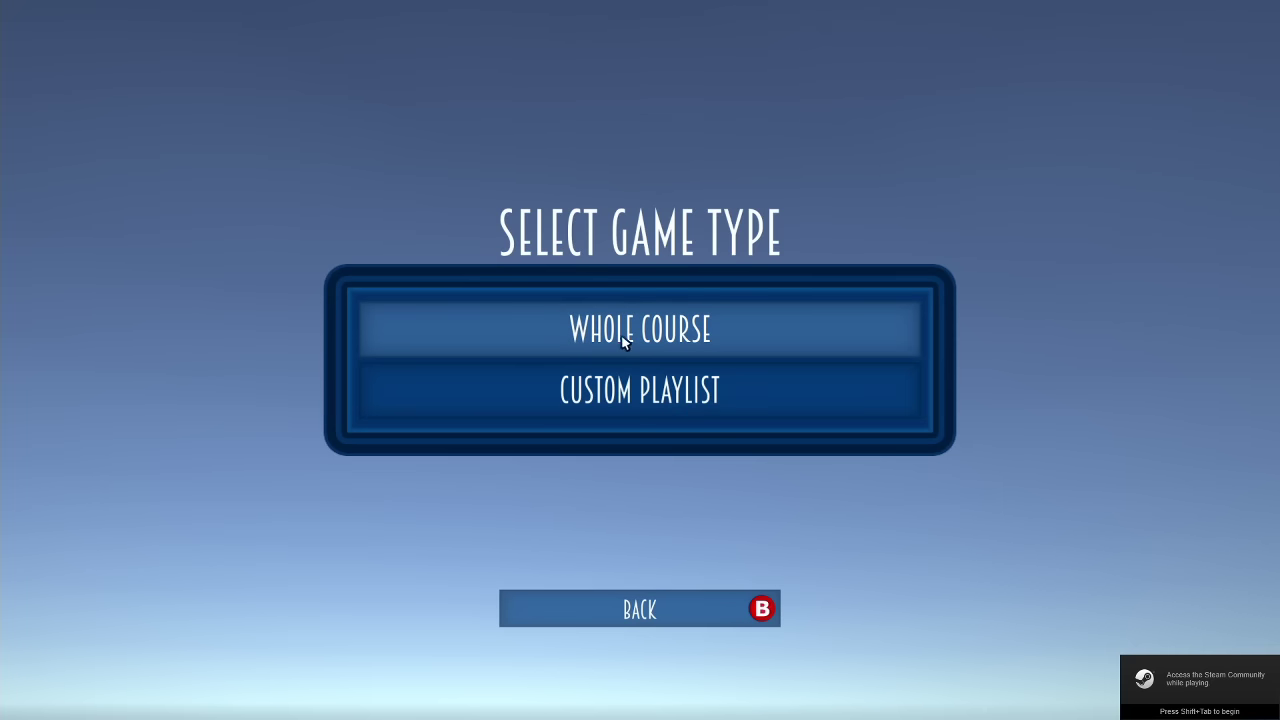
Step: Start a Whole Course game on Arcade from a new lobby with Player 1 ready
left_click(628, 332)
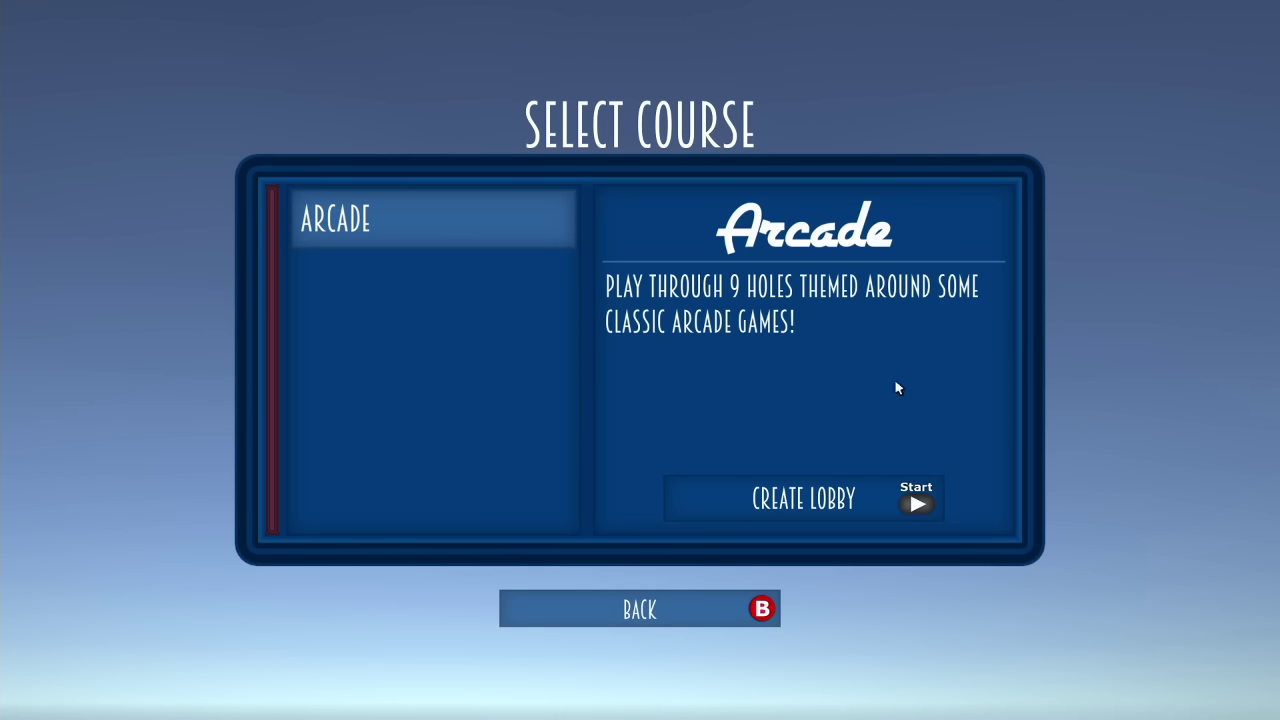
left_click(887, 509)
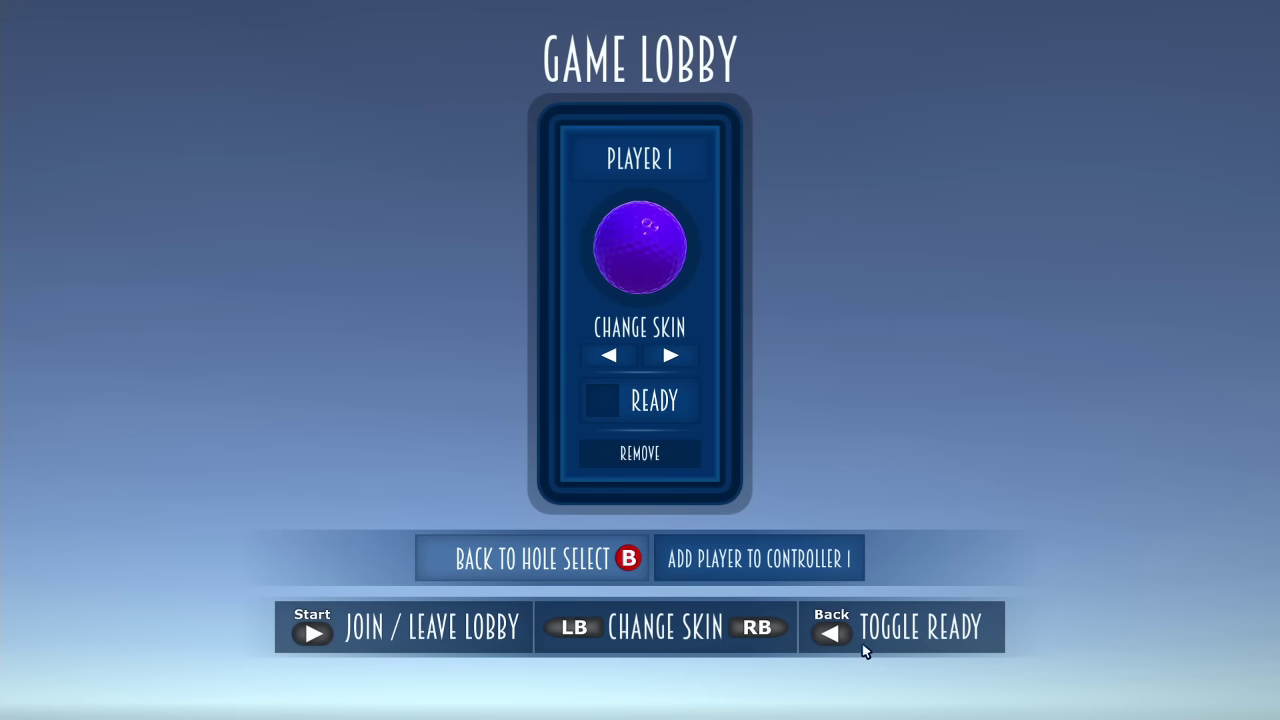
left_click(602, 401)
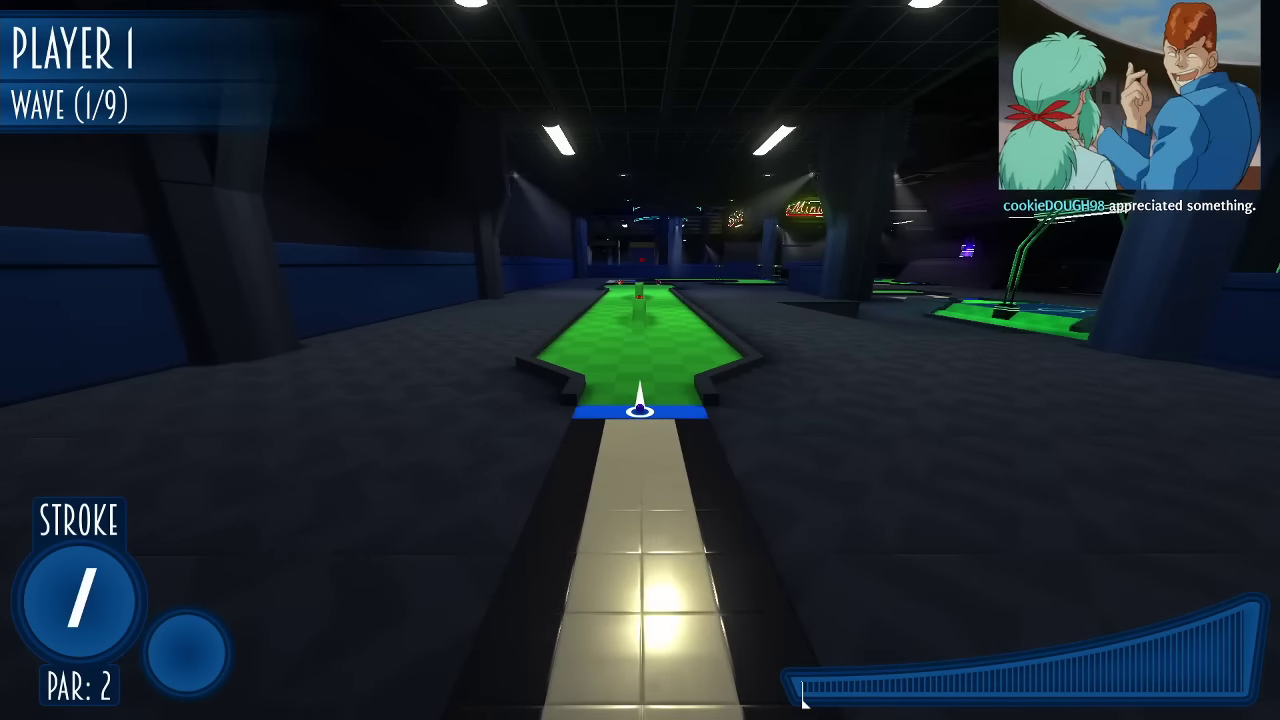
Step: Tee off on Wave and putt in for a two-stroke par
left_click_drag(805, 695, 905, 700)
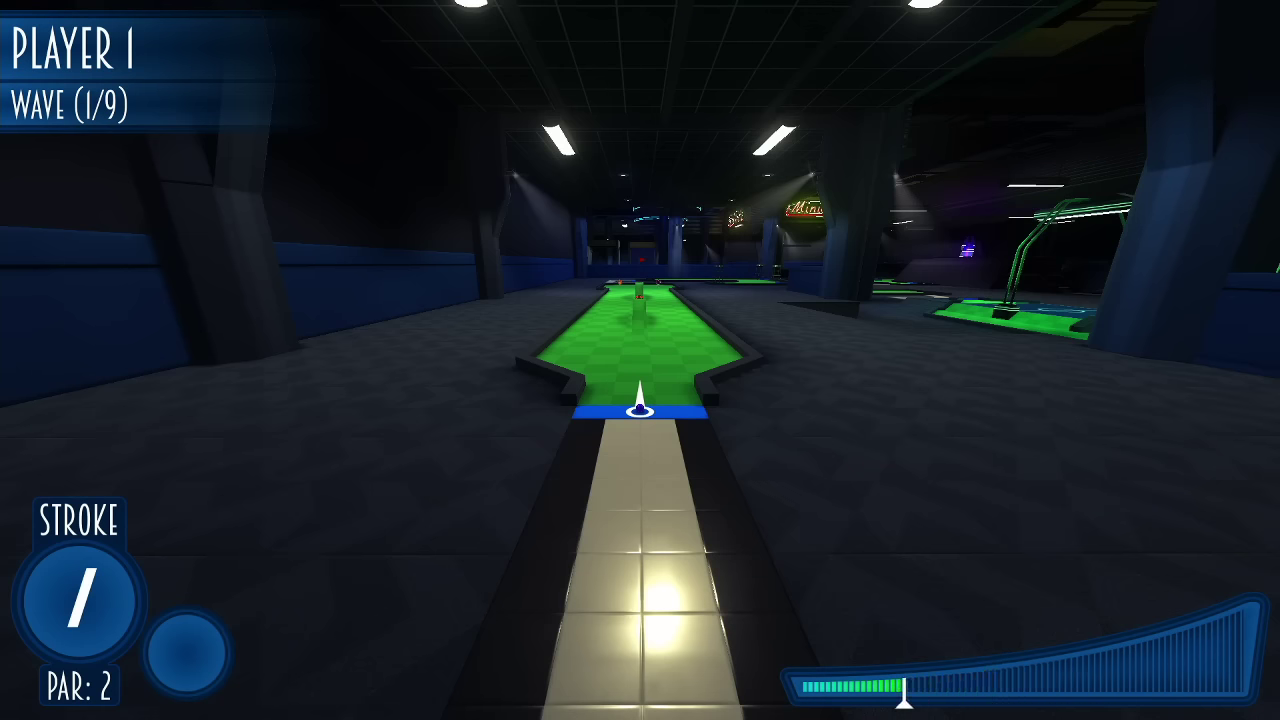
left_click(640, 400)
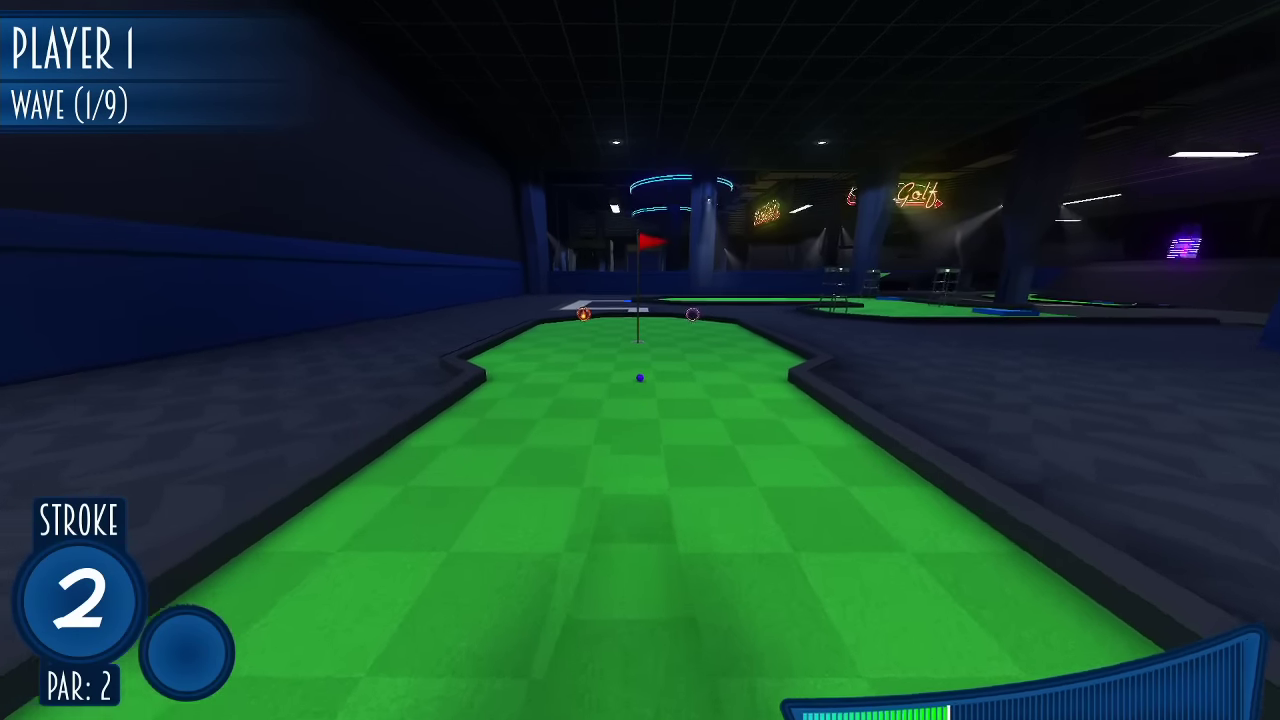
left_click(640, 378)
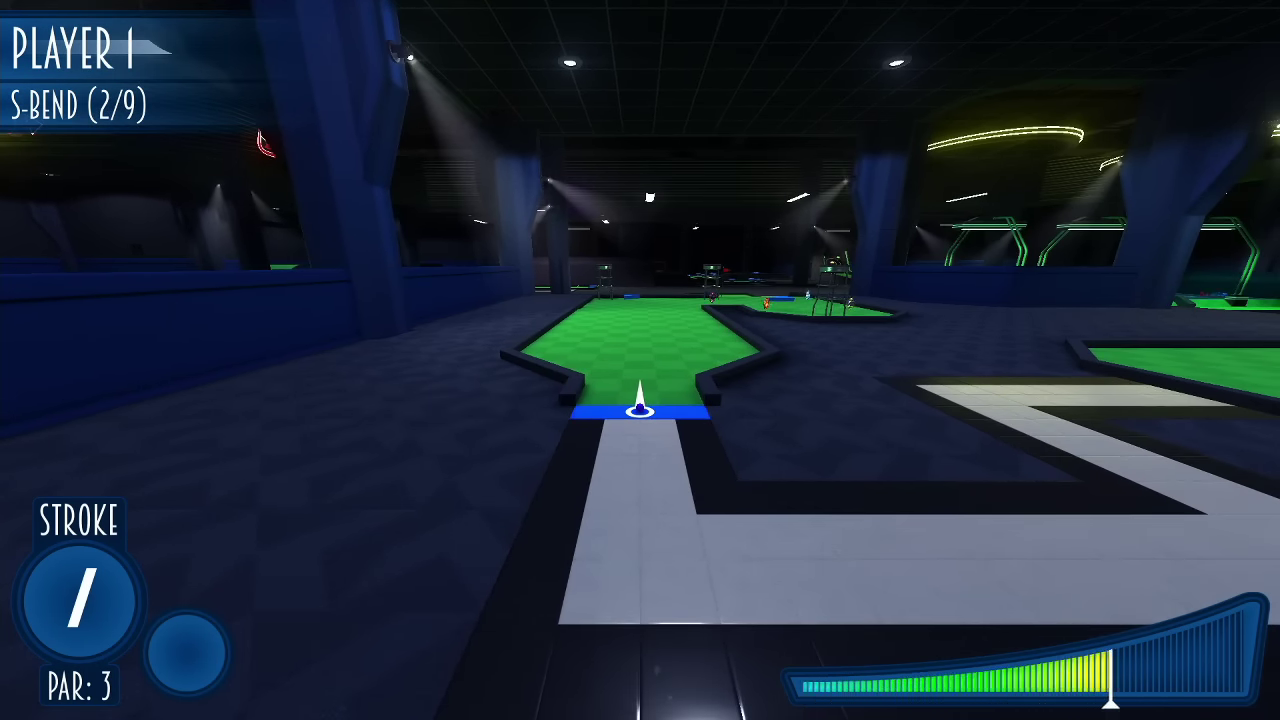
Step: Play S-Bend in three strokes: full-power tee shot, approach toward the flag, gentle putt
left_click(640, 400)
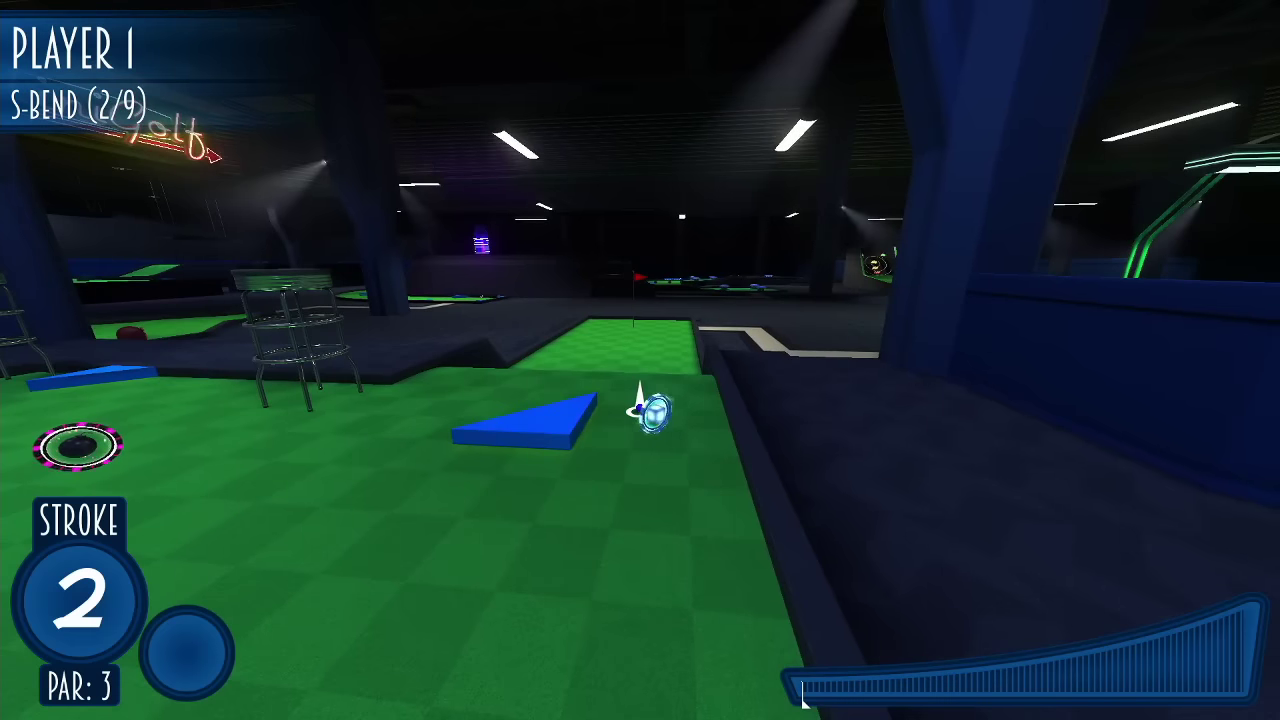
left_click(650, 410)
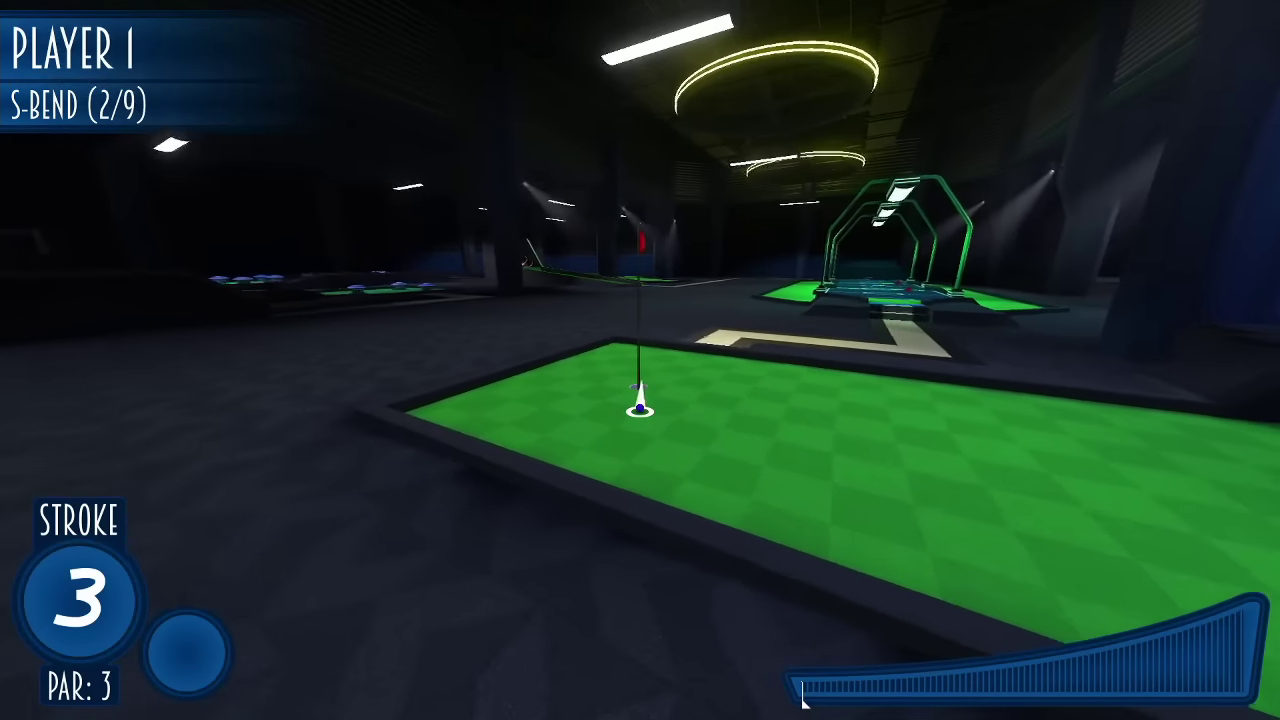
left_click_drag(808, 690, 896, 685)
left_click(896, 685)
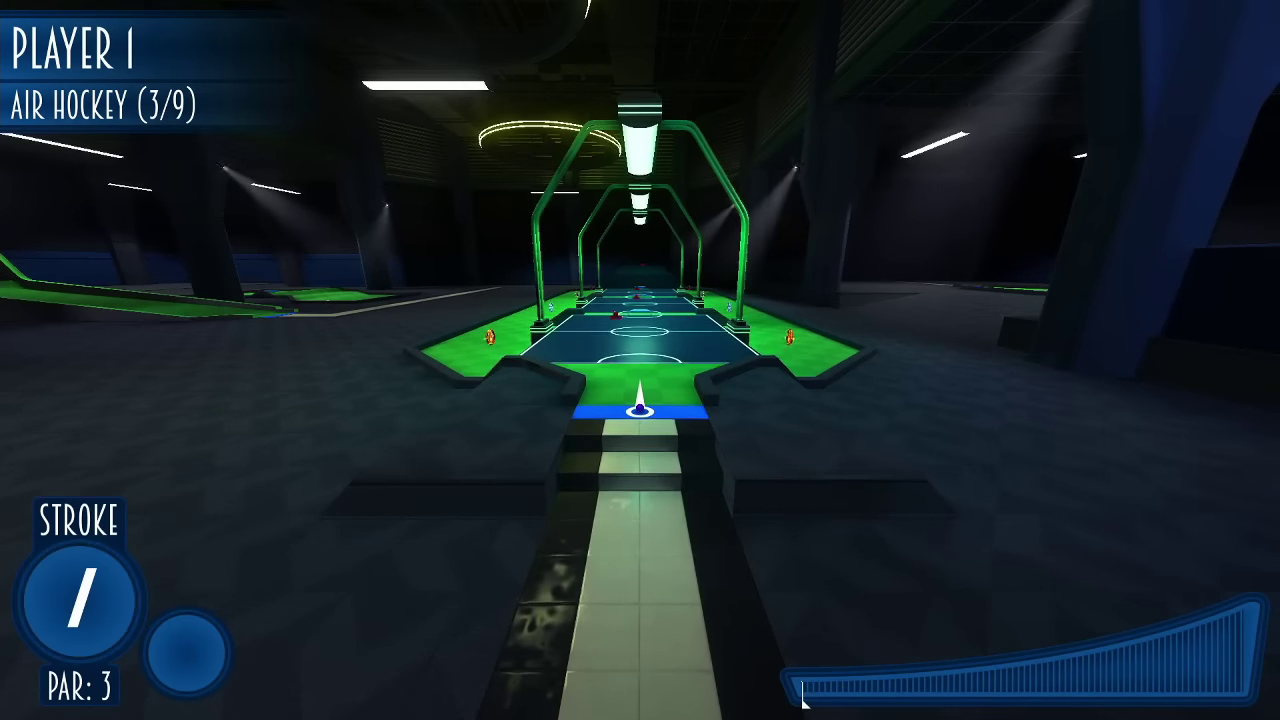
Step: Play Air Hockey in three strokes, sinking it for par
left_click(640, 410)
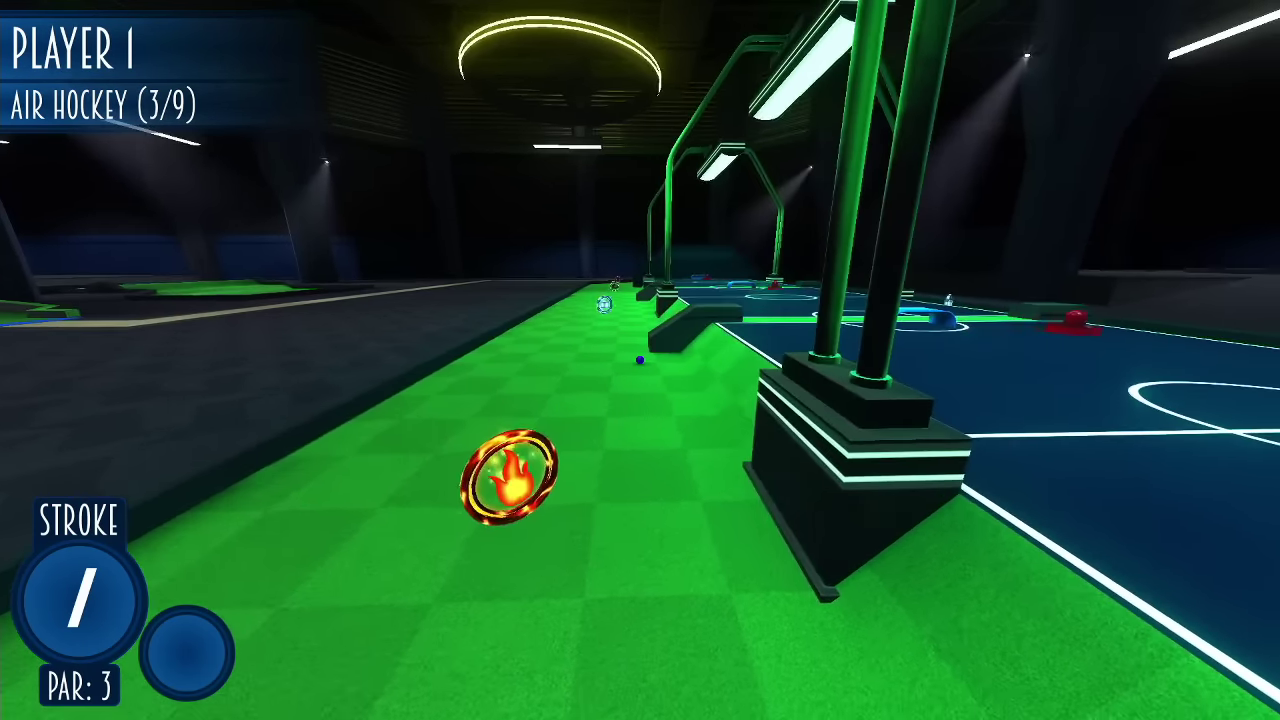
left_click(639, 360)
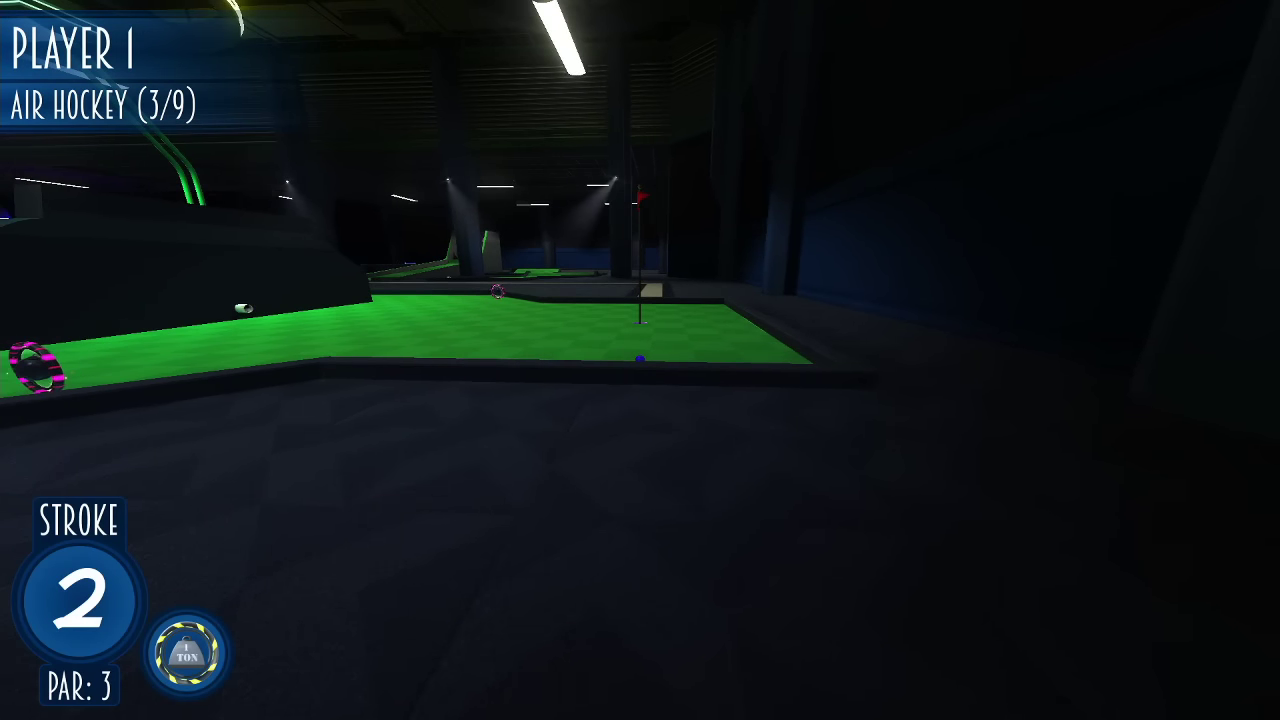
left_click_drag(640, 400, 640, 450)
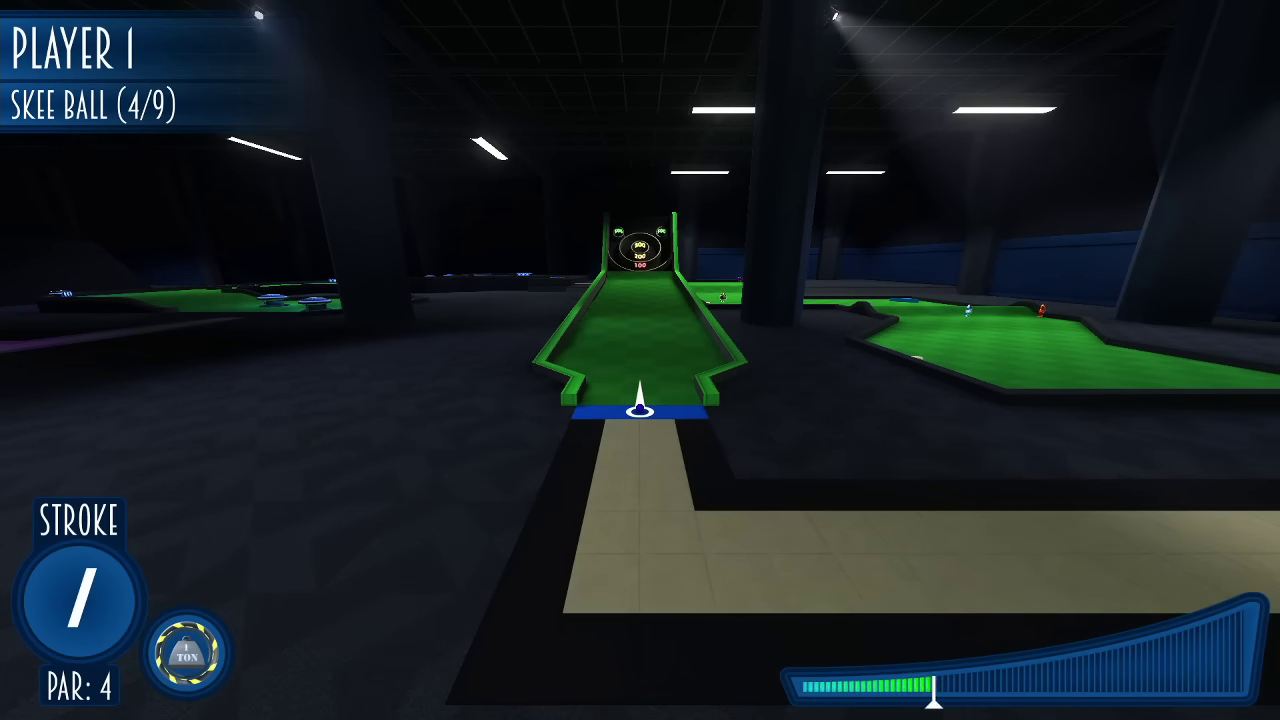
Step: Shoot up the Skee Ball ramp and putt in for a two-stroke eagle
left_click(640, 400)
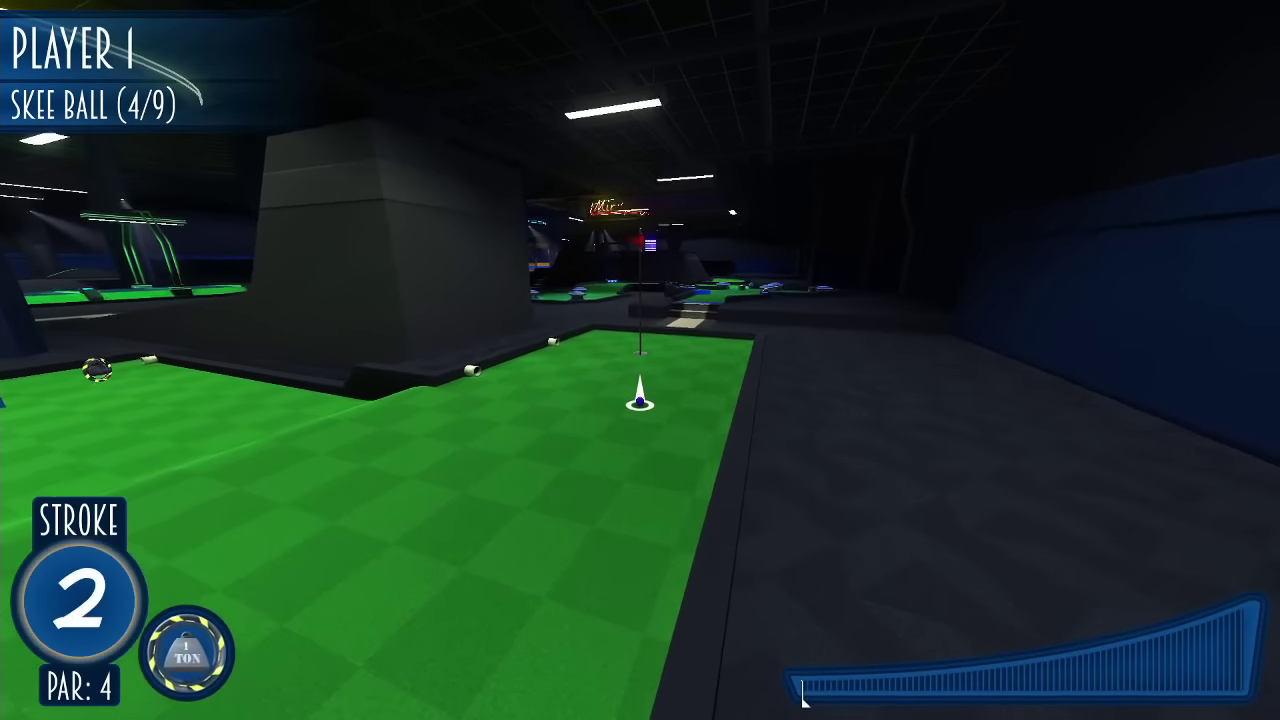
left_click(640, 400)
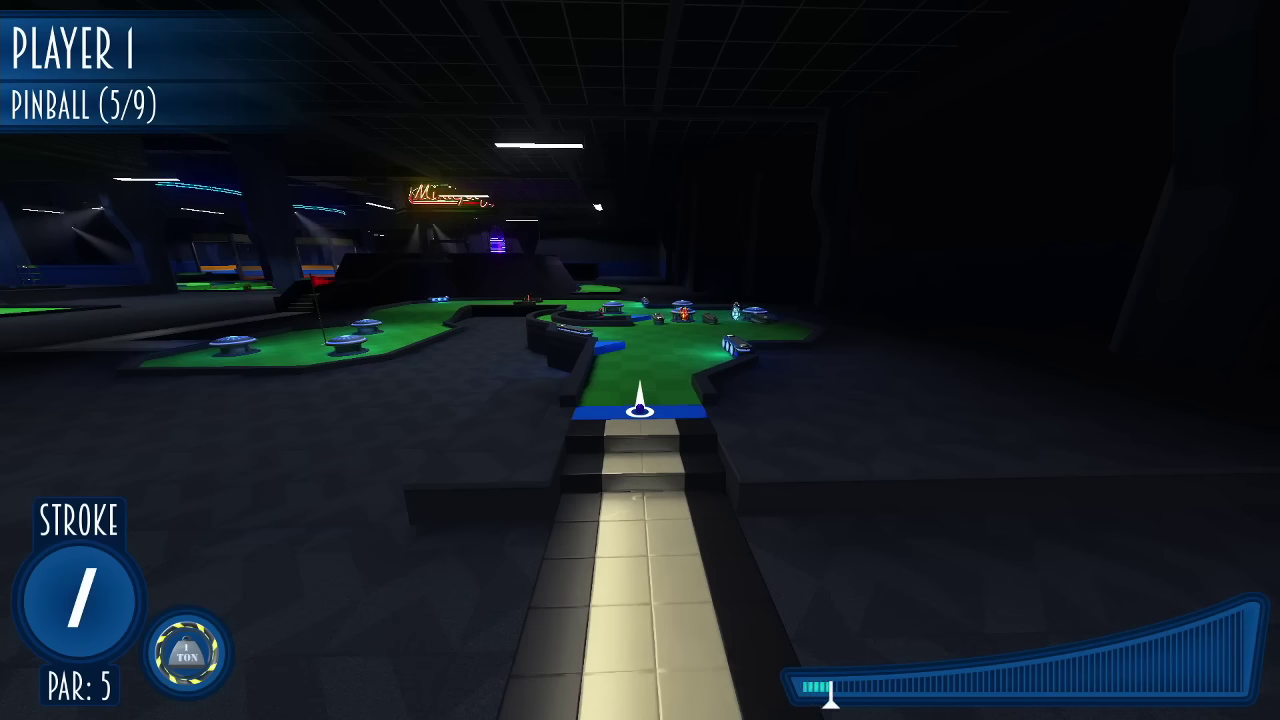
Step: Play Pinball around the bumpers in eight strokes, finishing with a short putt
left_click(640, 410)
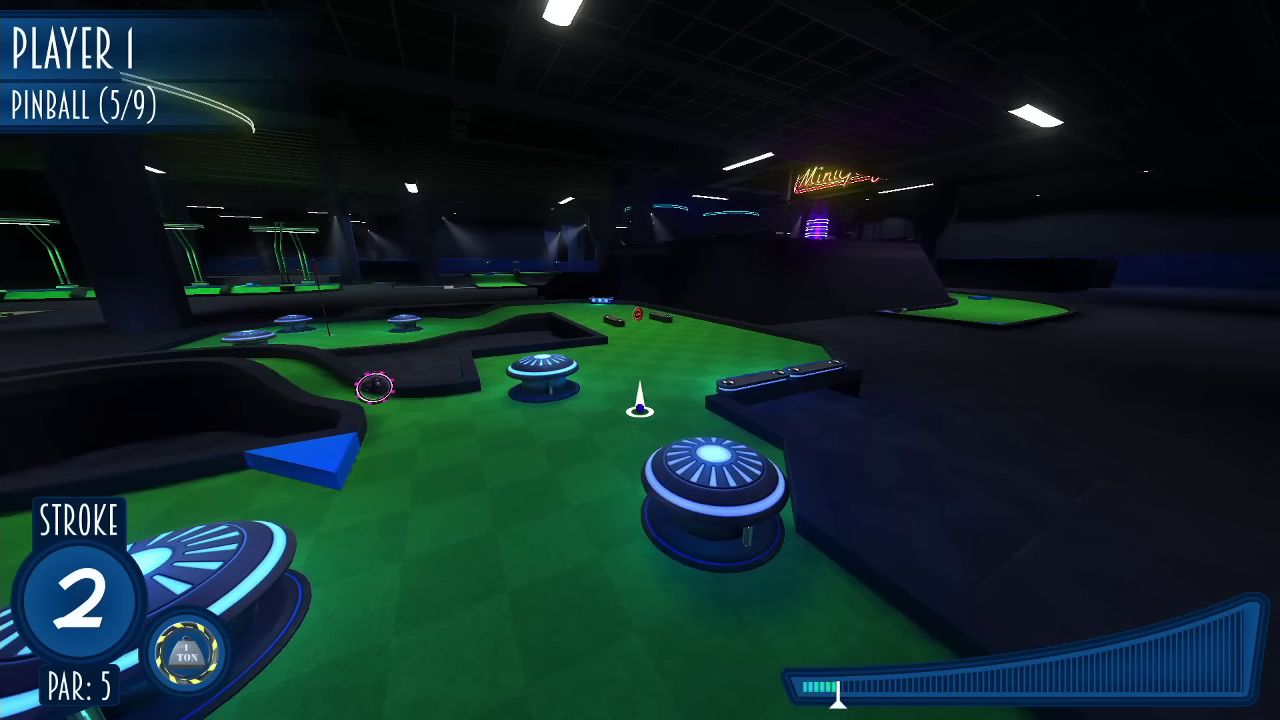
left_click(640, 410)
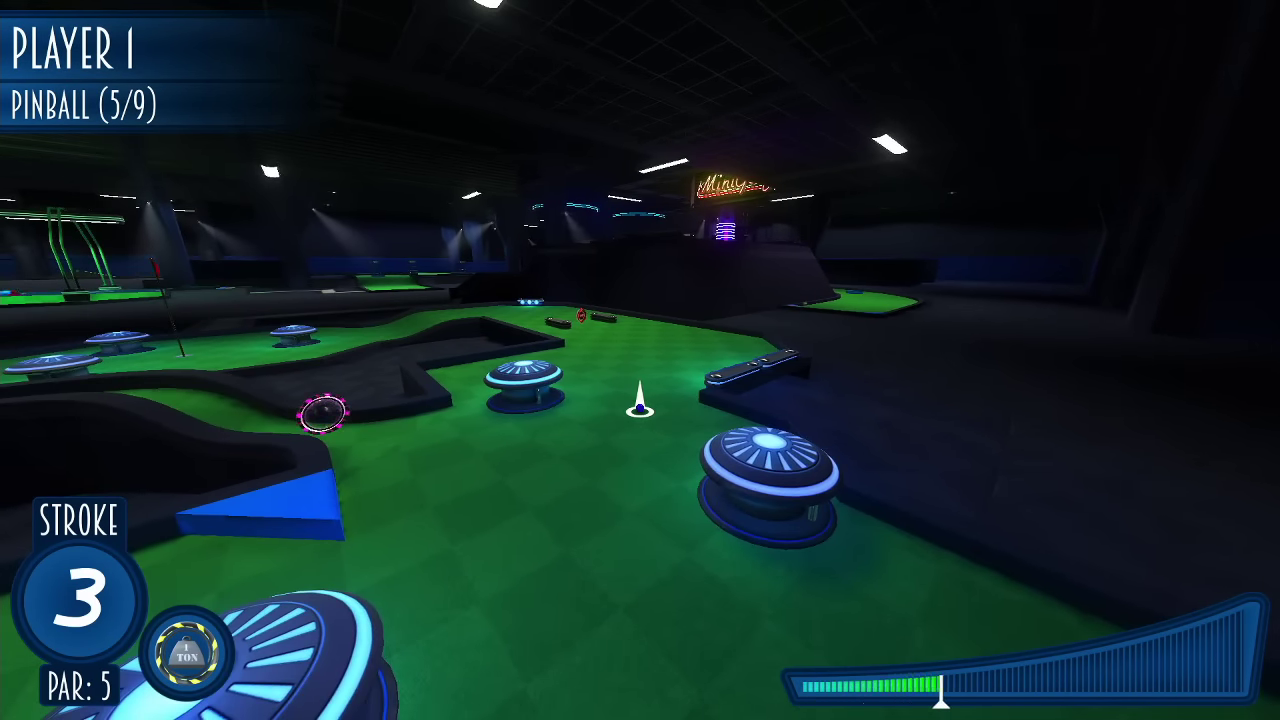
left_click(940, 695)
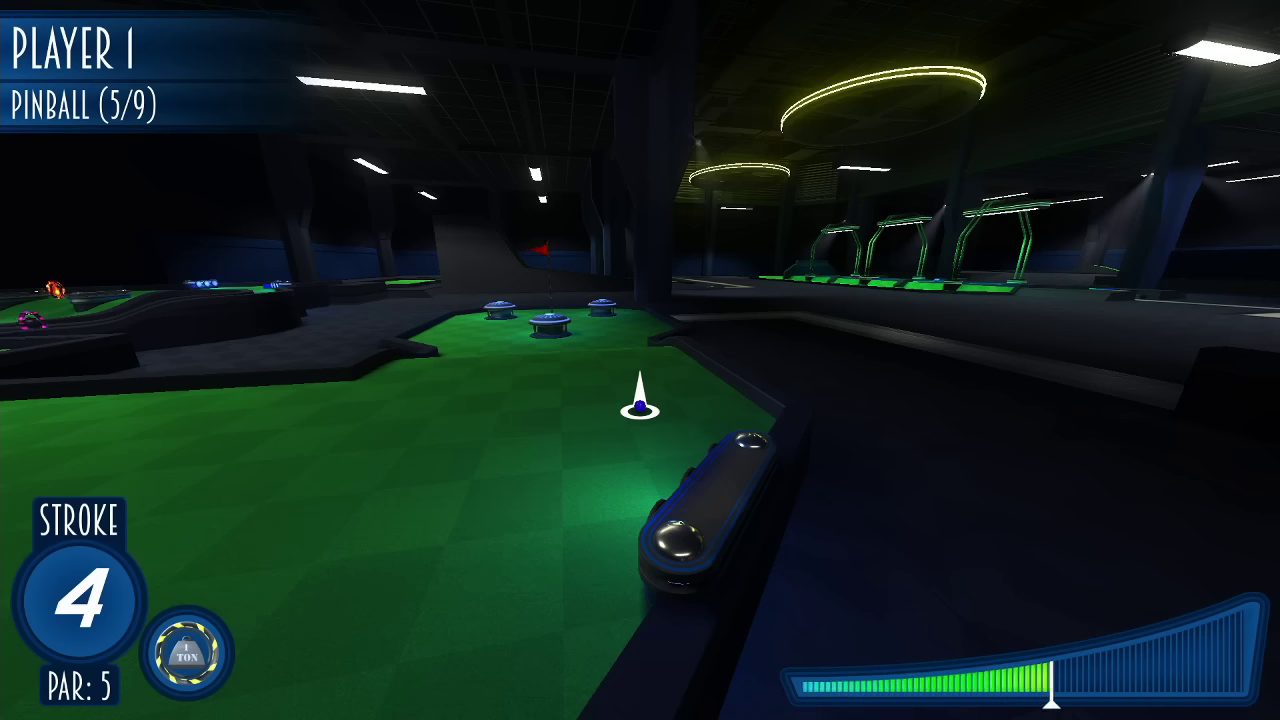
left_click(640, 410)
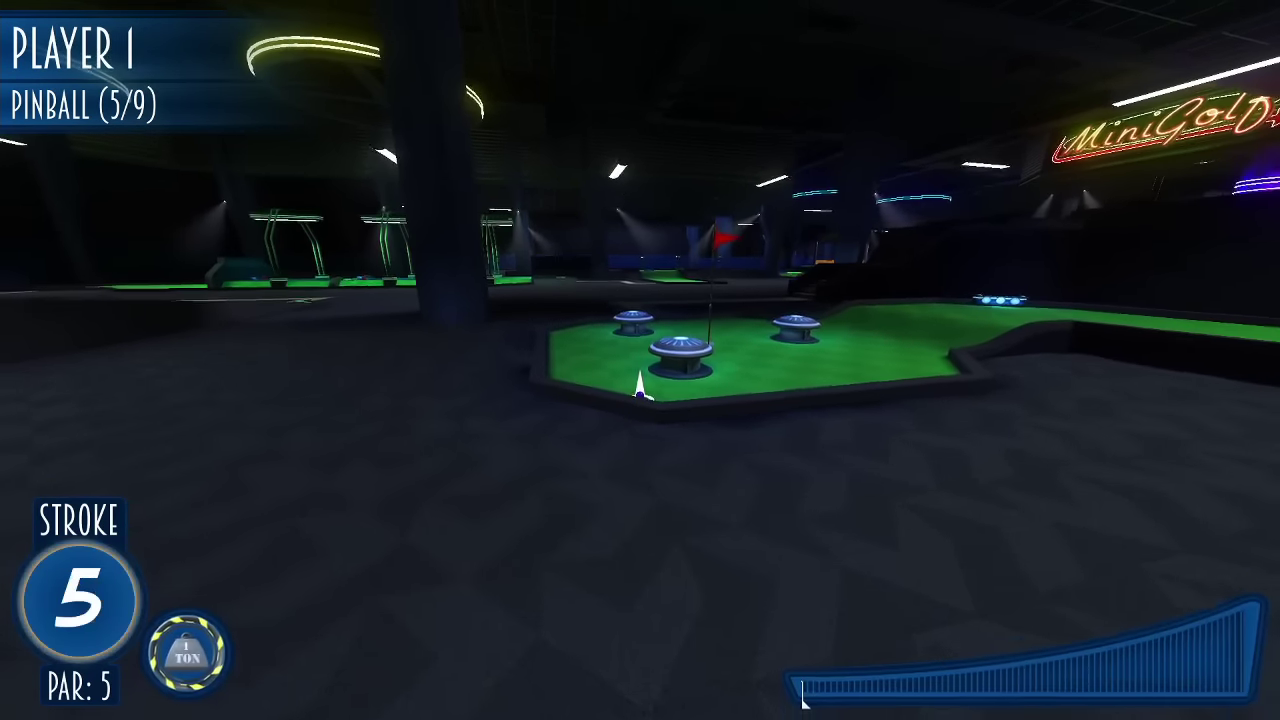
key("space")
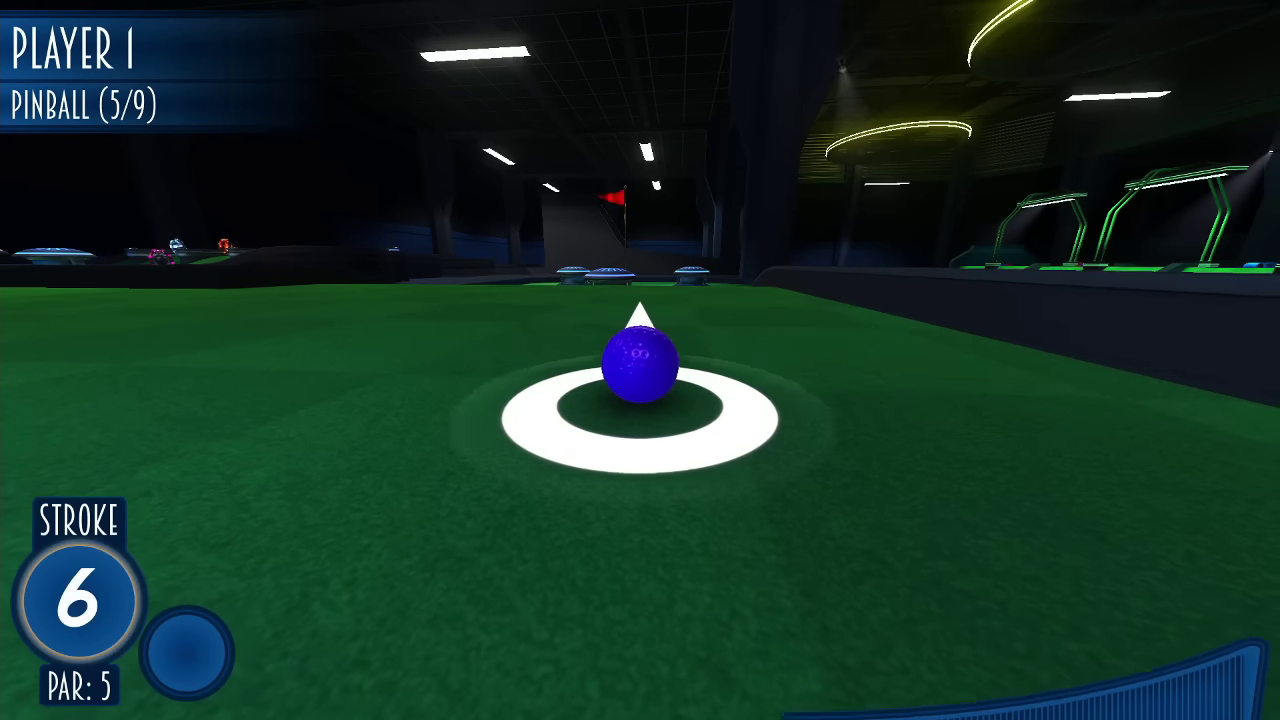
left_click(640, 400)
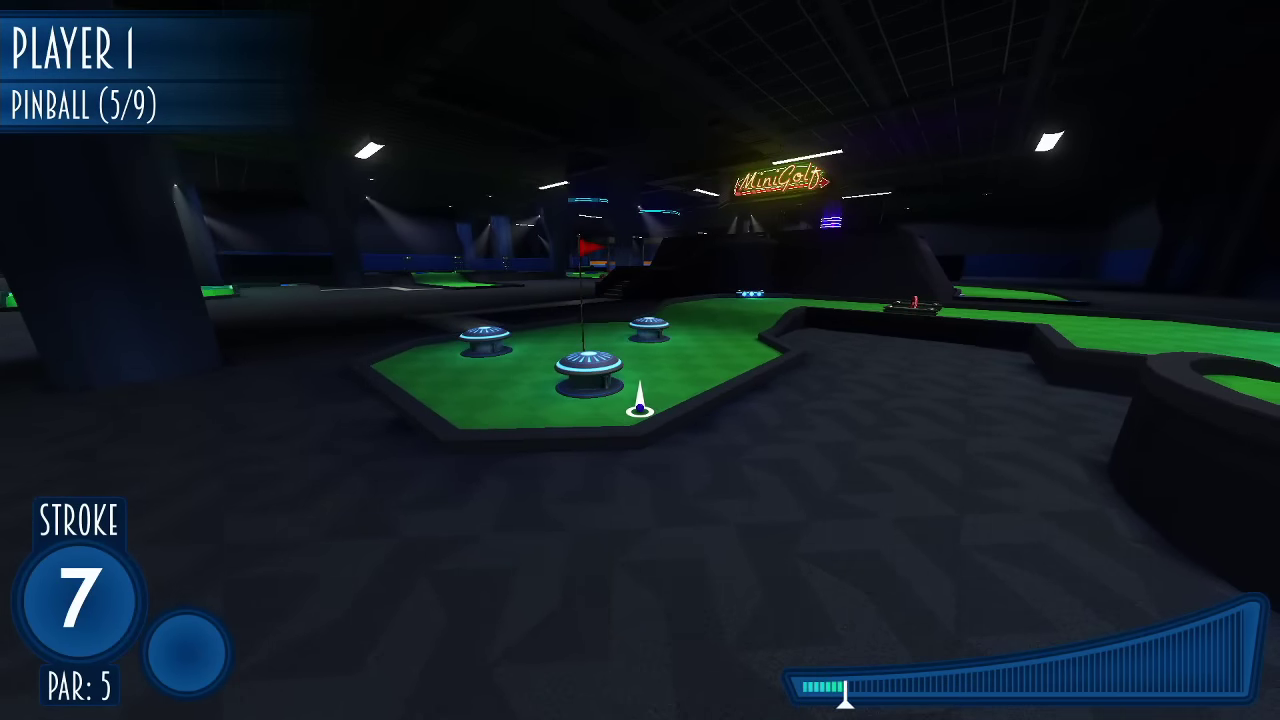
left_click(640, 405)
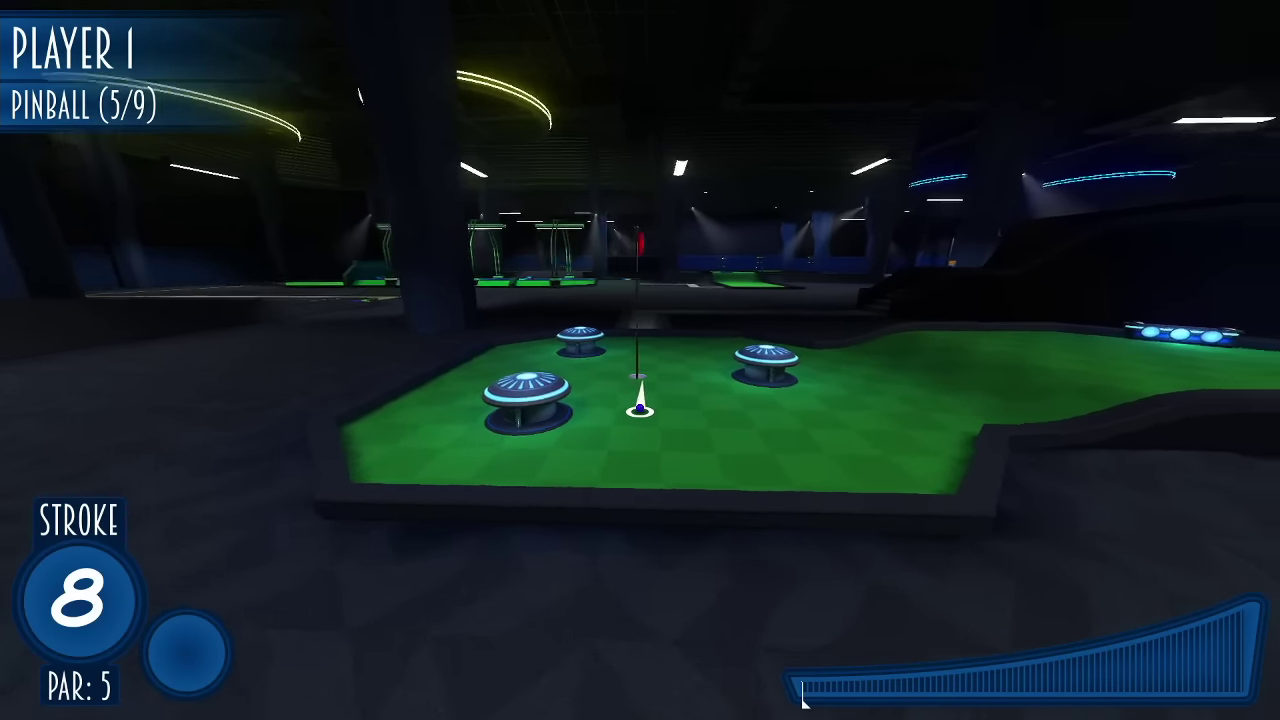
left_click_drag(815, 700, 830, 700)
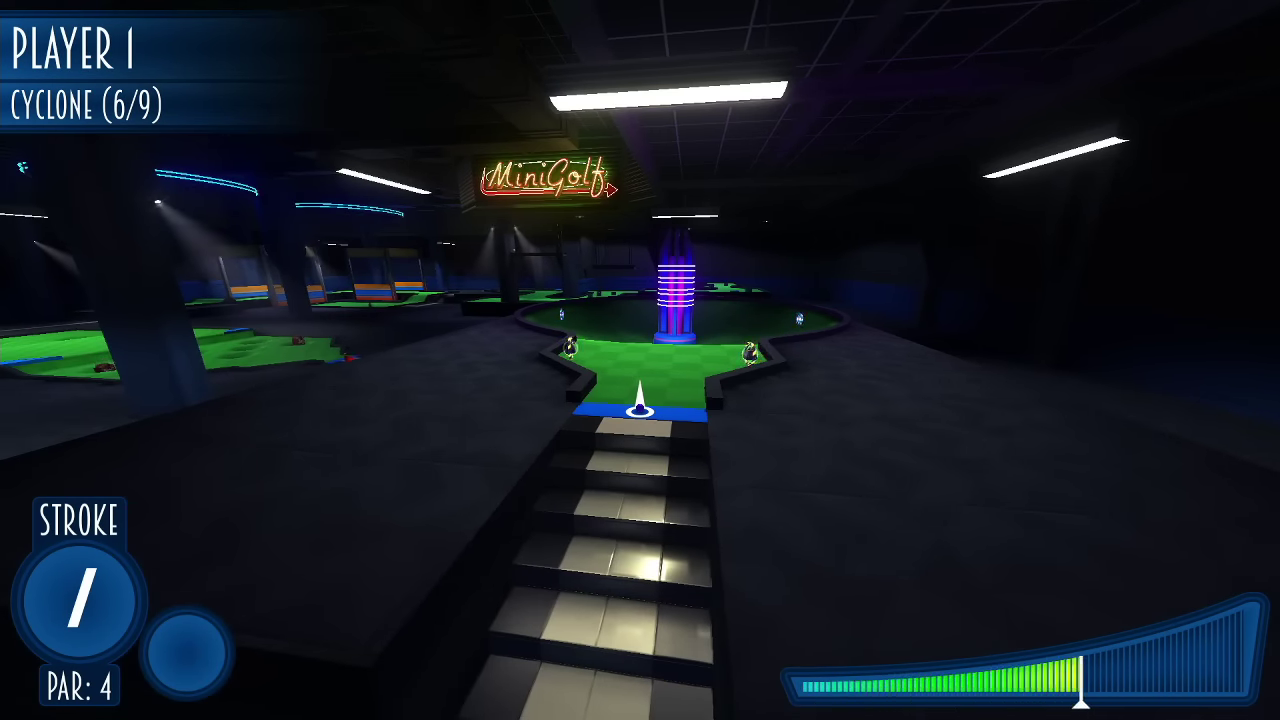
Step: Play Cyclone up the ramp and along the curve, sinking the putt on stroke four
left_click_drag(1080, 700, 1085, 700)
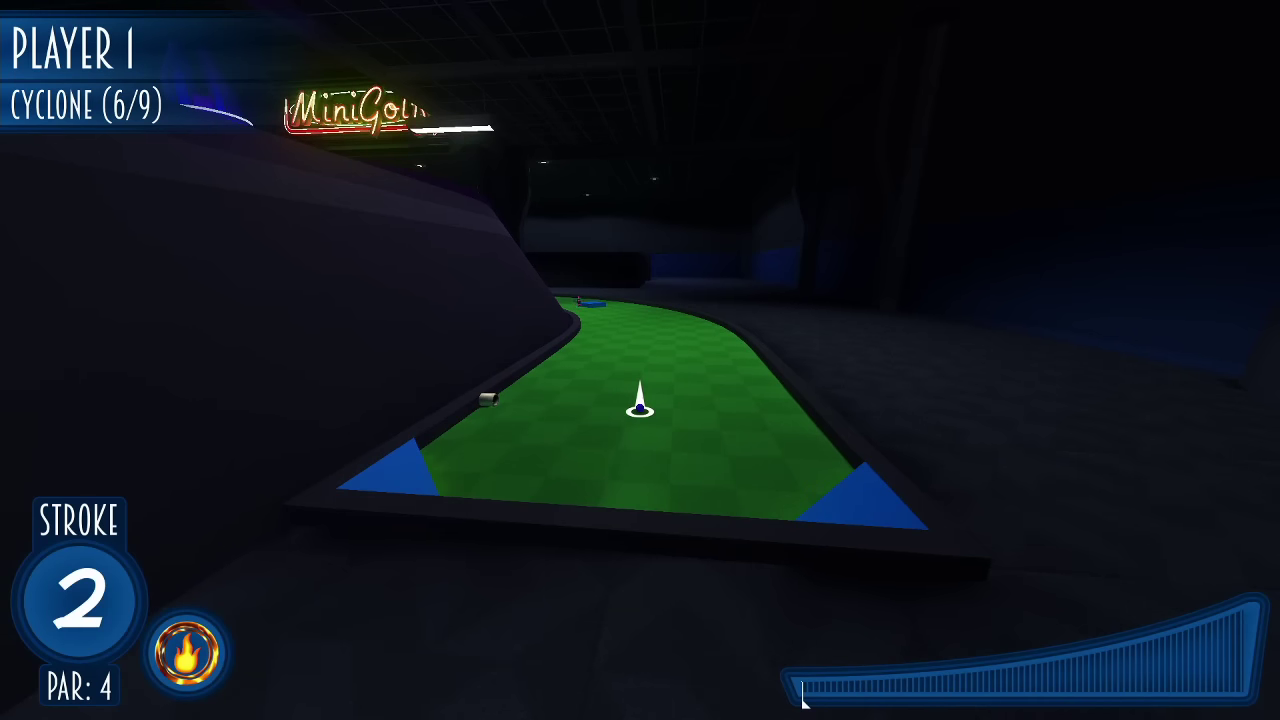
left_click_drag(805, 693, 912, 693)
left_click(640, 405)
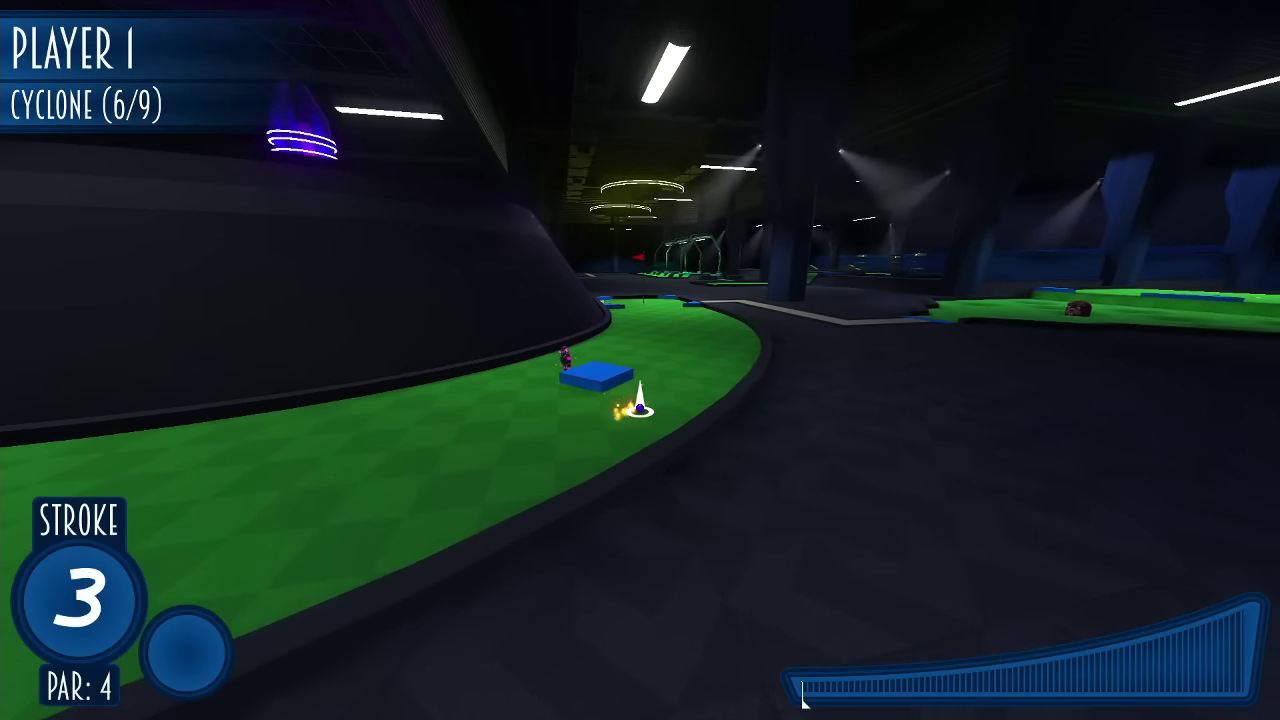
left_click(993, 690)
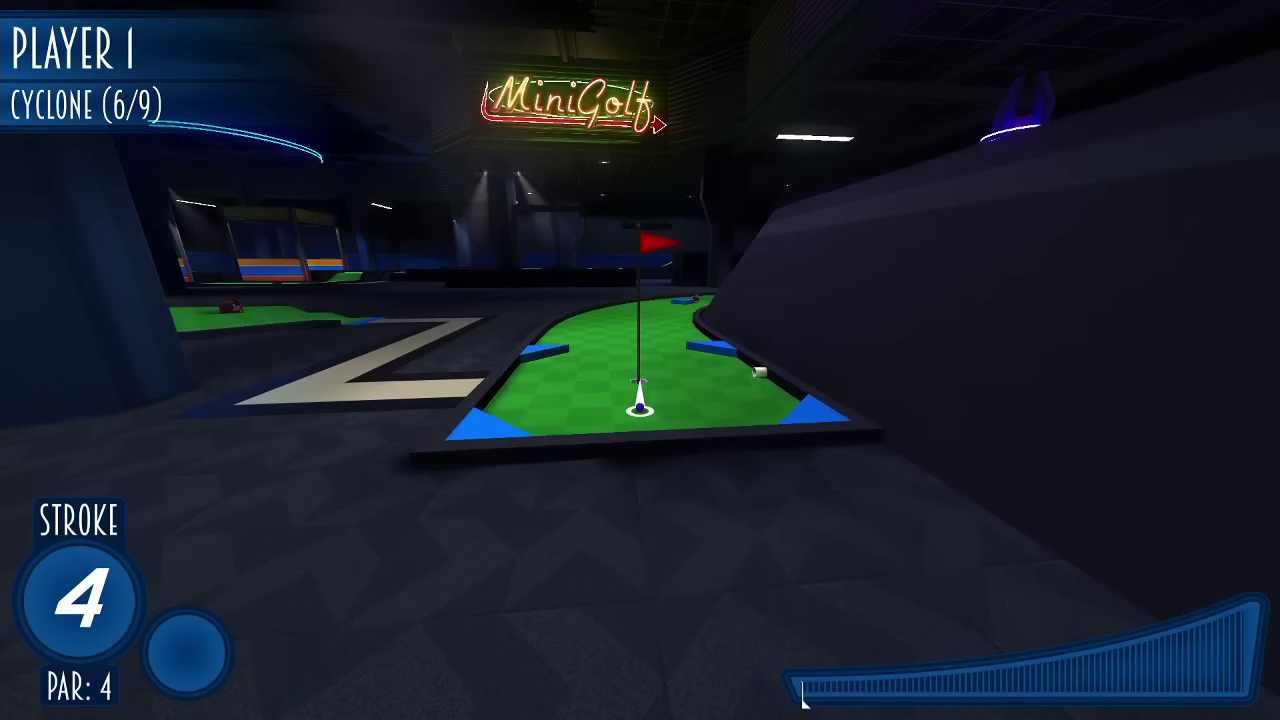
left_click(640, 360)
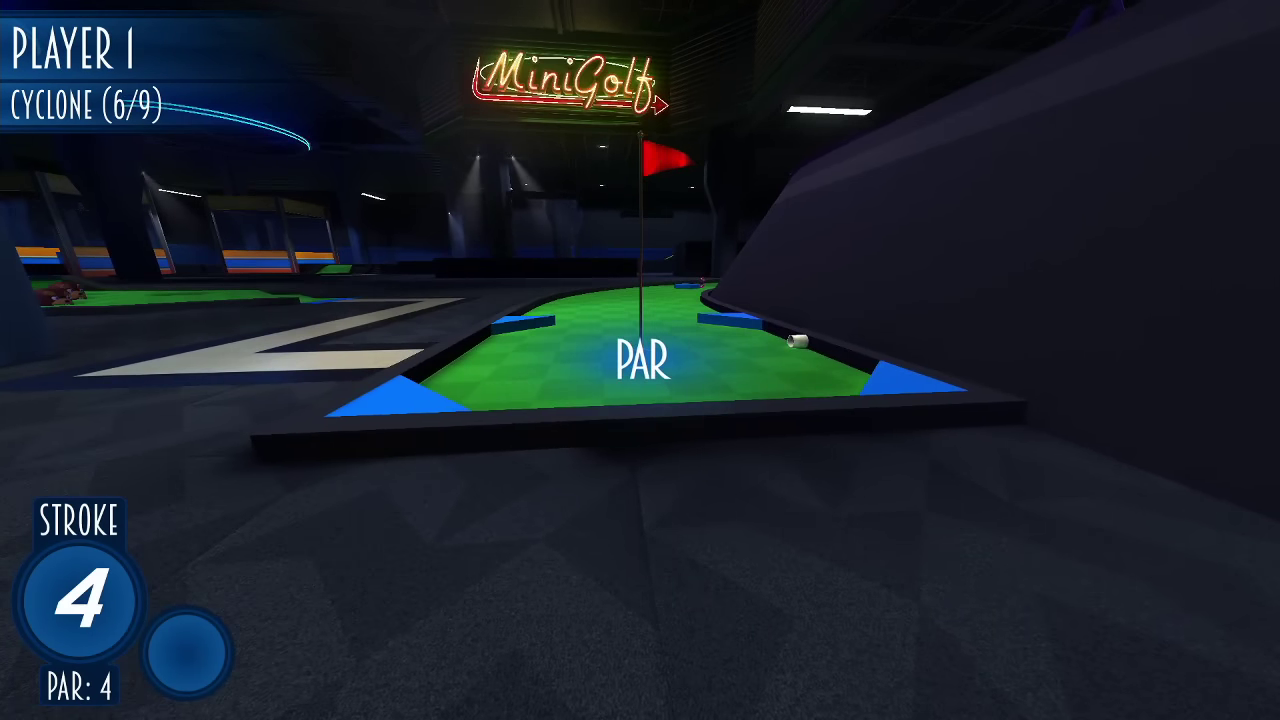